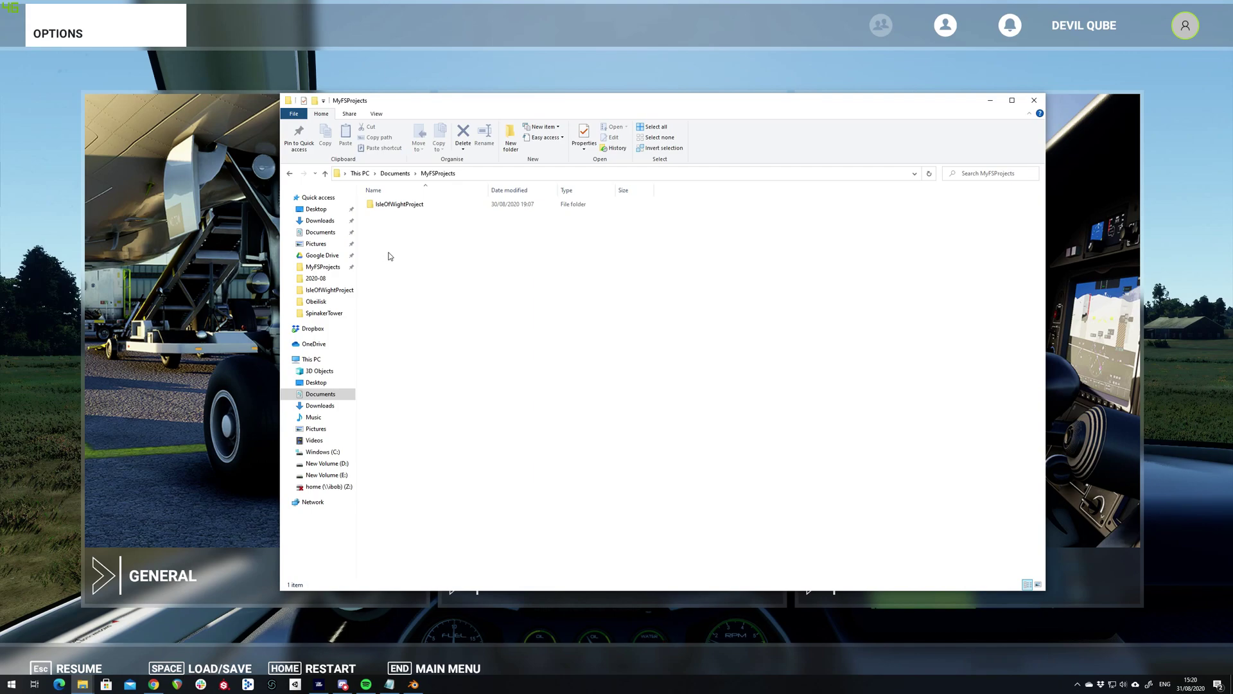
Step: Create a new folder named MyProject in MyFSProjects
{"action": "right_click", "coordinate": [389, 257]}
{"action": "mouse_move", "coordinate": [468, 452]}
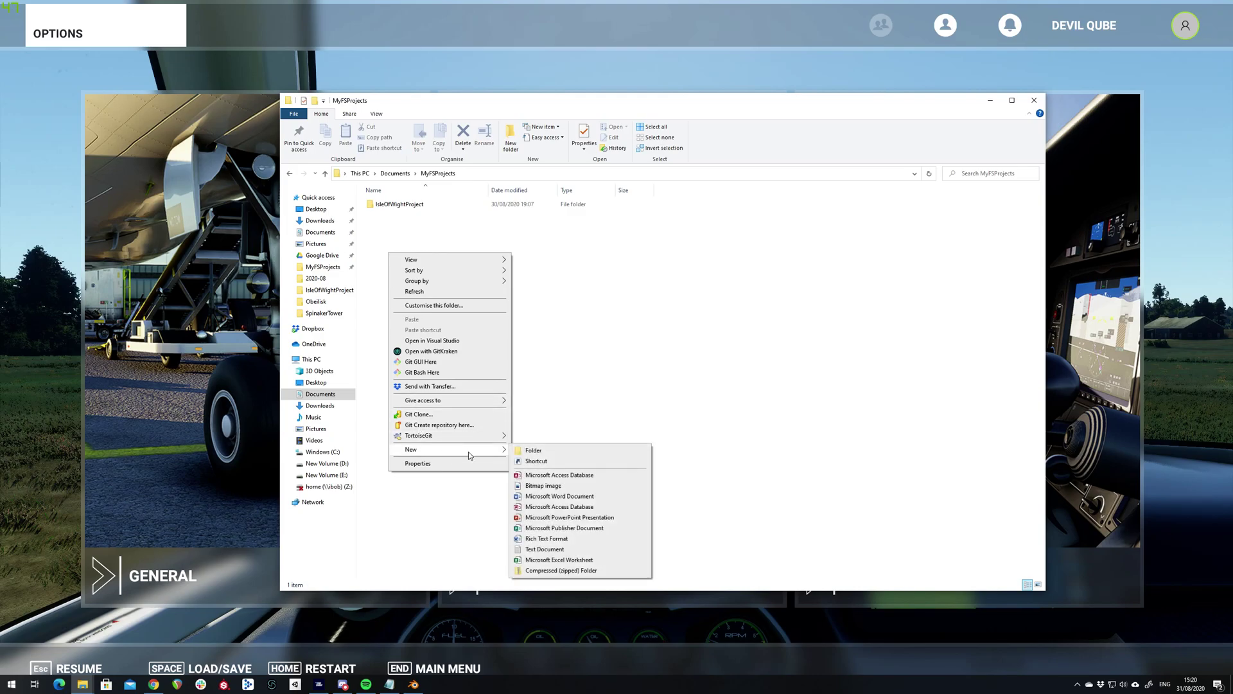
{"action": "left_click", "coordinate": [556, 449]}
{"action": "type", "text": "M"}
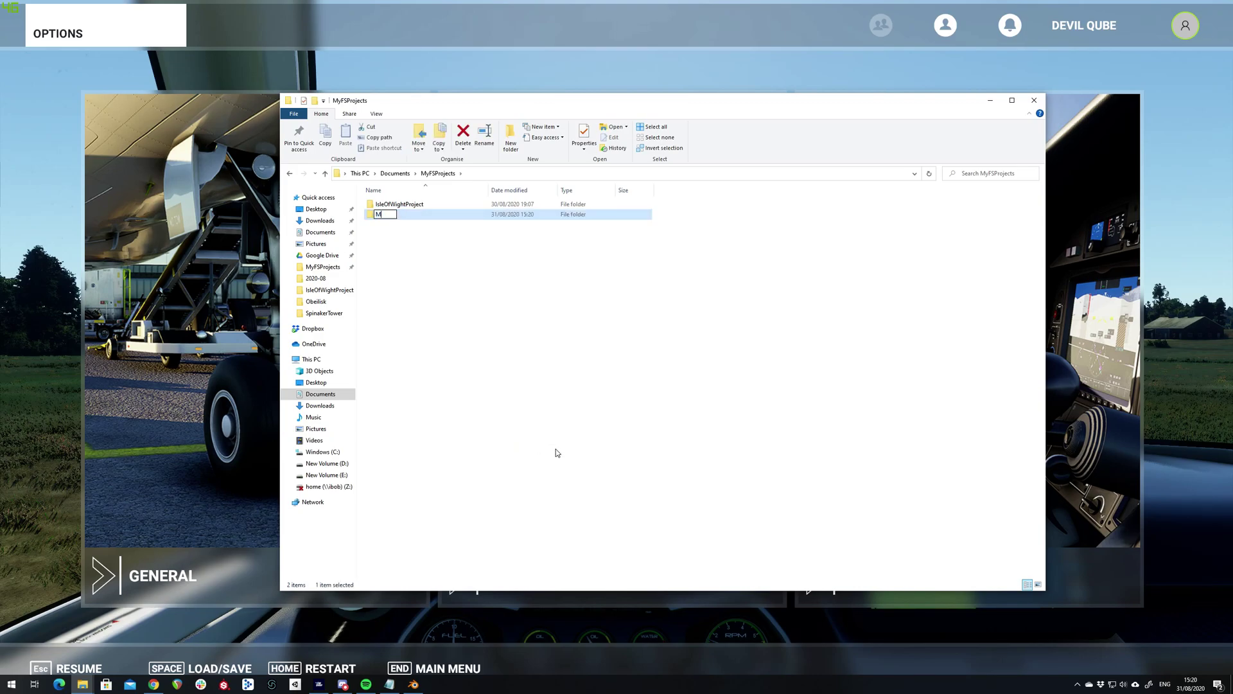
{"action": "type", "text": "yProject"}
{"action": "key", "text": "Return"}
Step: Inside MyProject, create a folder named PackageSource
{"action": "double_click", "coordinate": [394, 216]}
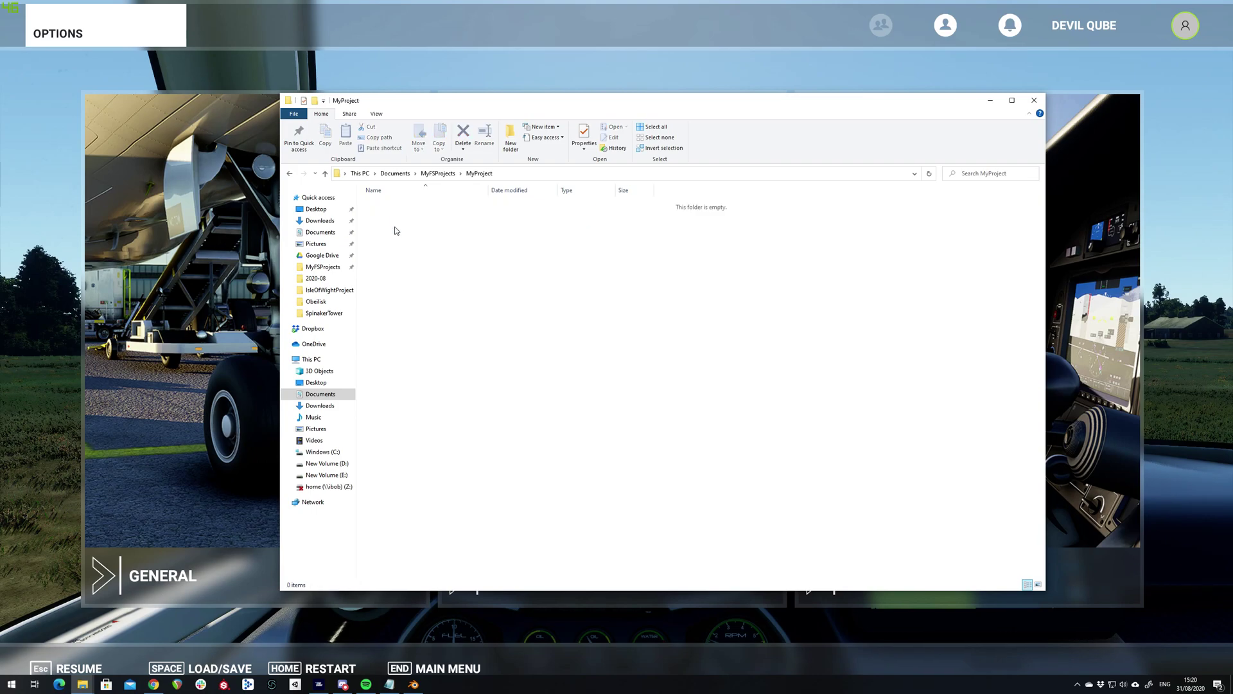
{"action": "right_click", "coordinate": [394, 227]}
{"action": "mouse_move", "coordinate": [442, 438]}
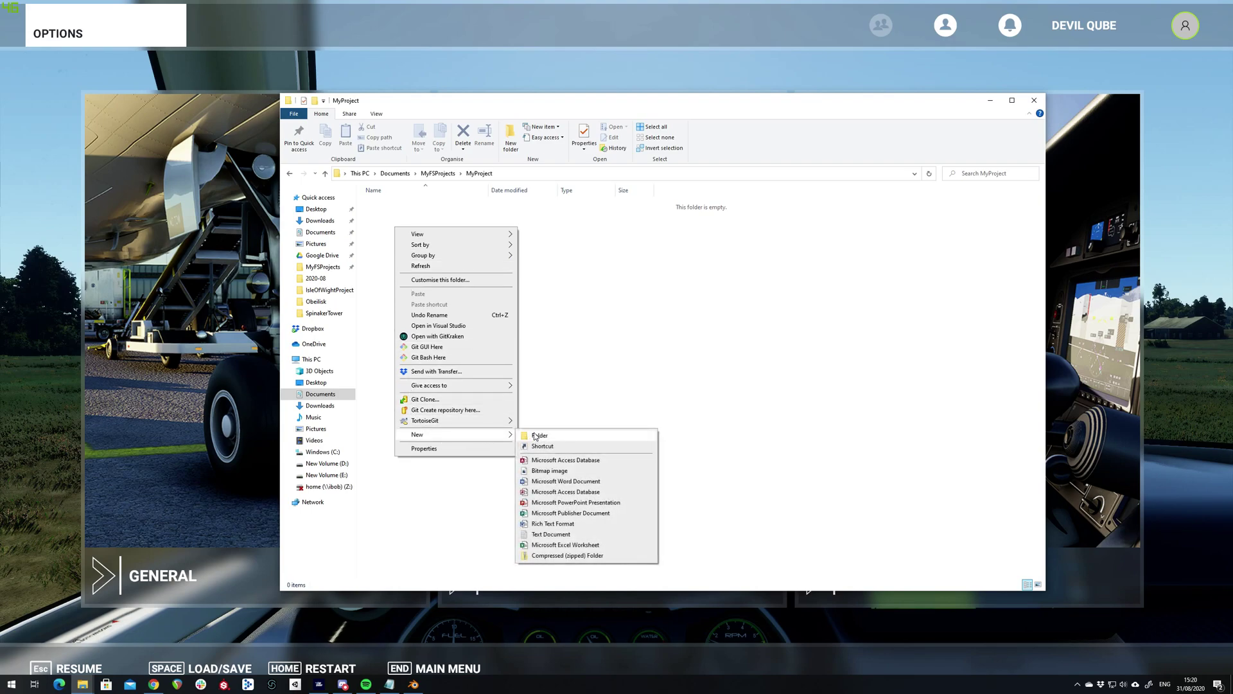
{"action": "left_click", "coordinate": [543, 435]}
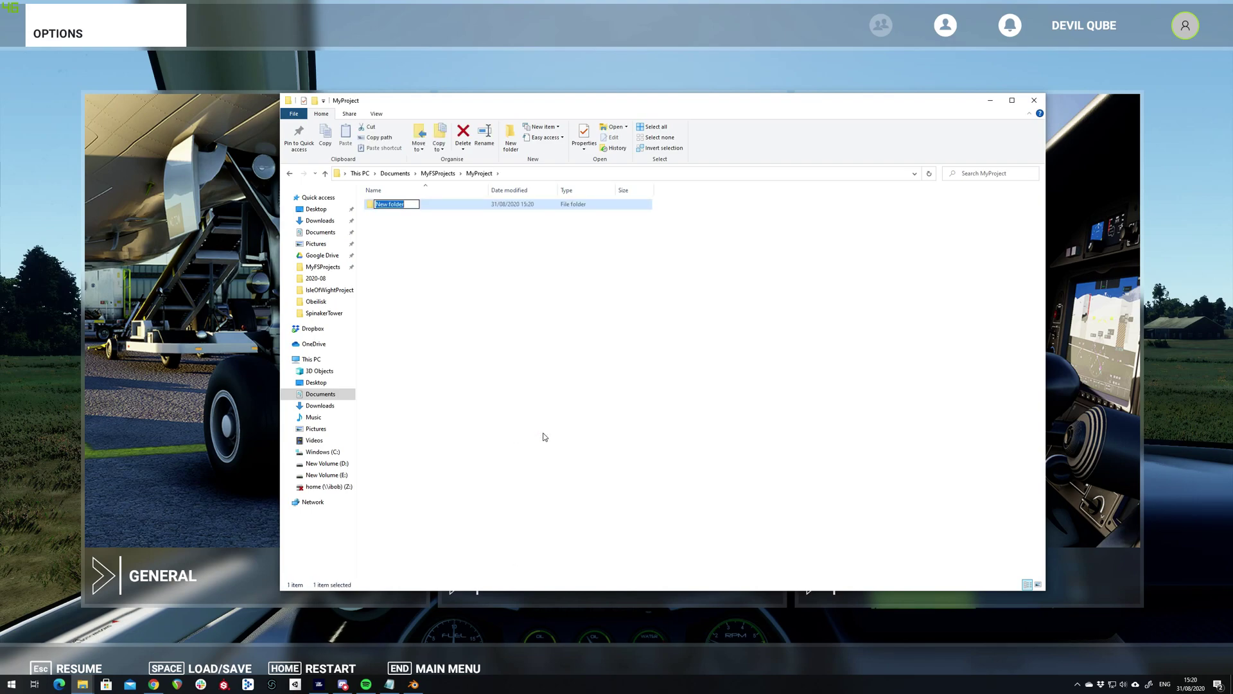
{"action": "type", "text": "PackageSource"}
{"action": "key", "text": "Return"}
Step: Inside PackageSource, create two subfolders named models and scene
{"action": "double_click", "coordinate": [381, 208]}
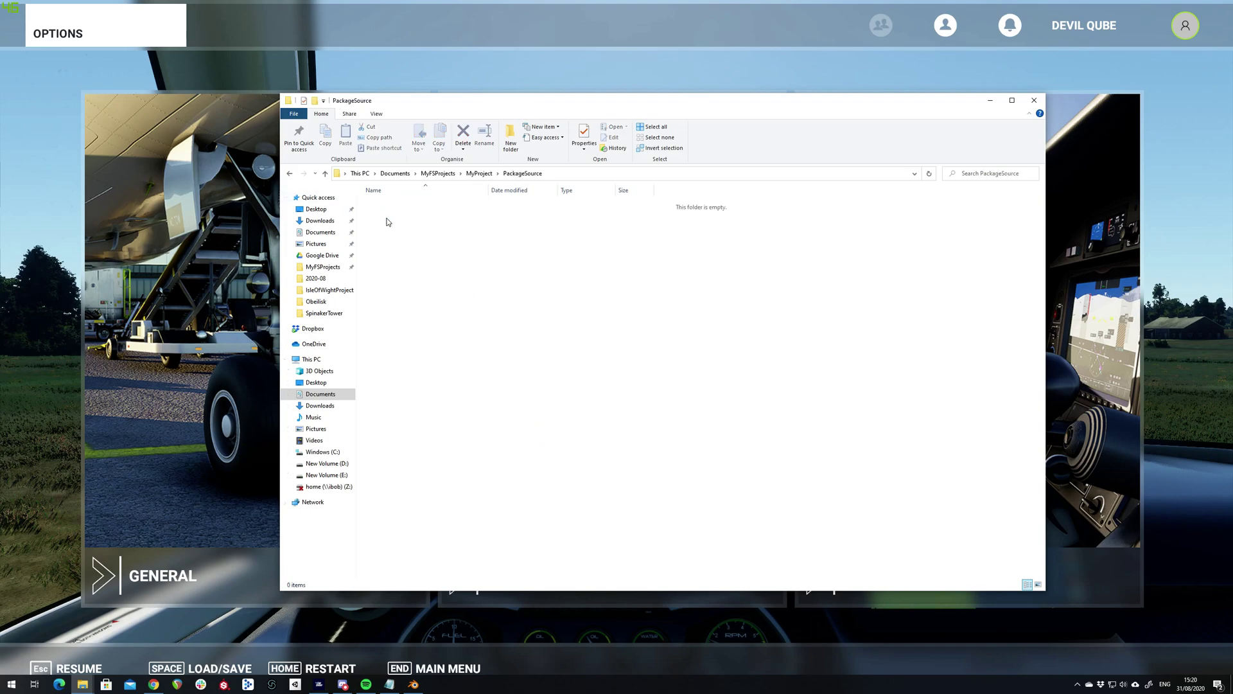
{"action": "right_click", "coordinate": [397, 251]}
{"action": "mouse_move", "coordinate": [479, 457]}
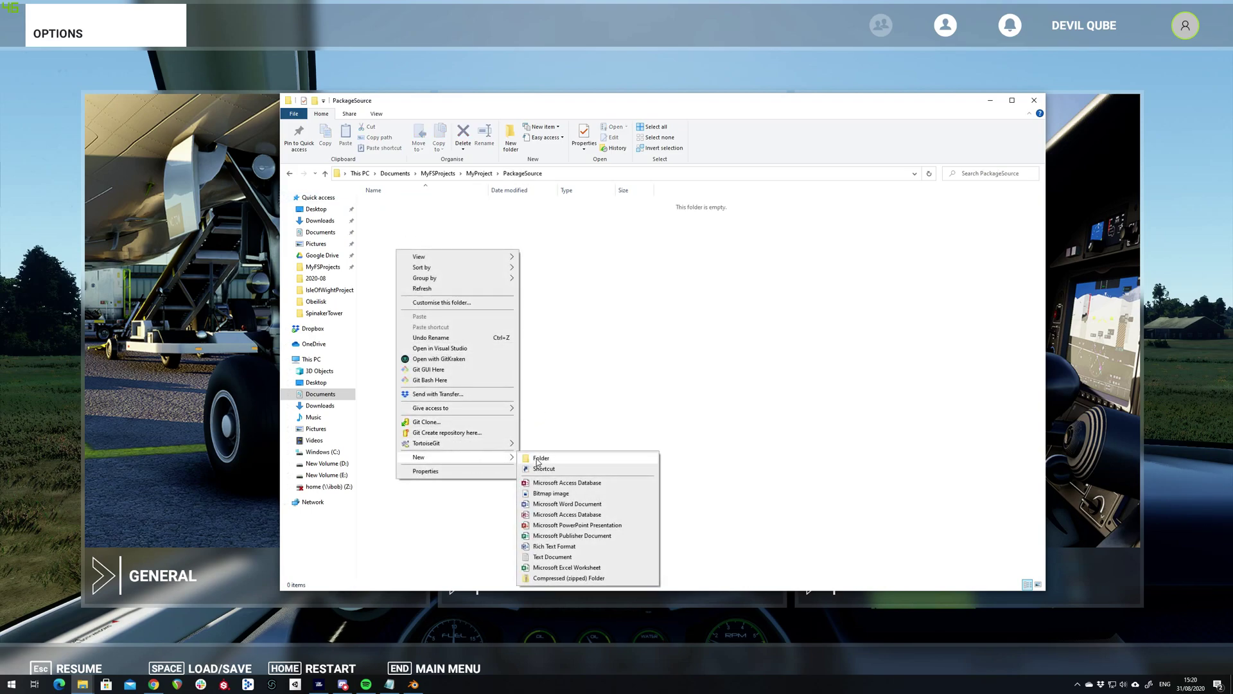
{"action": "left_click", "coordinate": [538, 458]}
{"action": "type", "text": "models"}
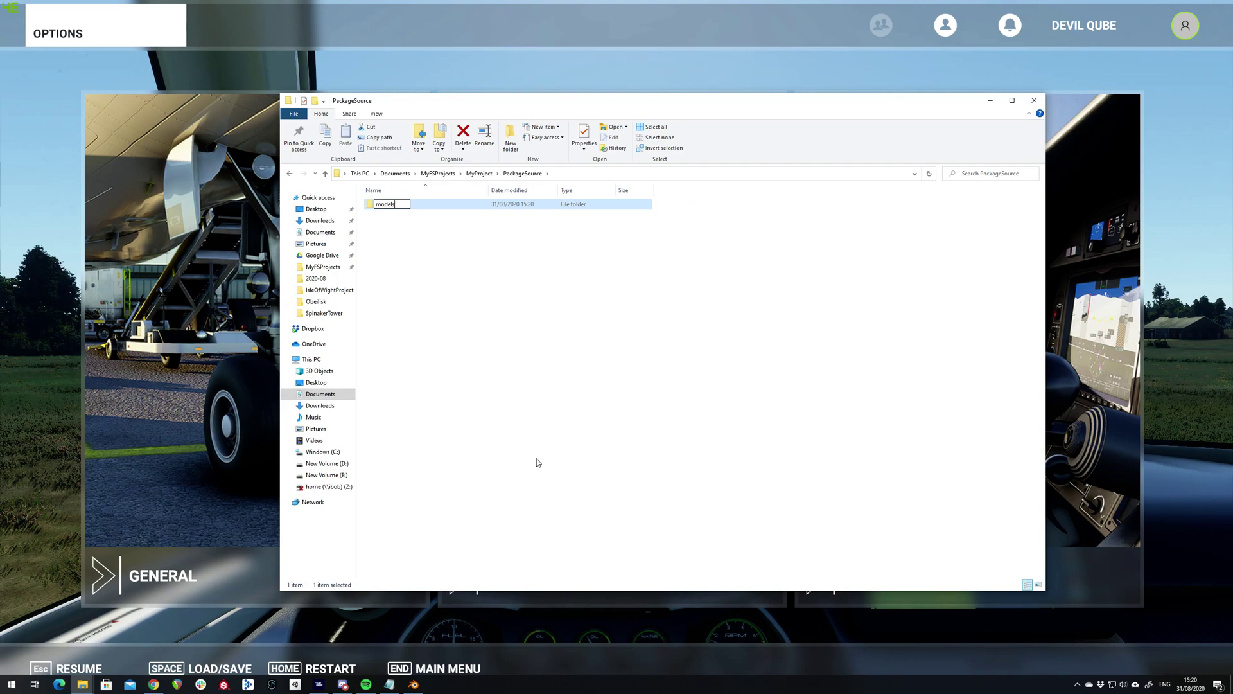
{"action": "key", "text": "Return"}
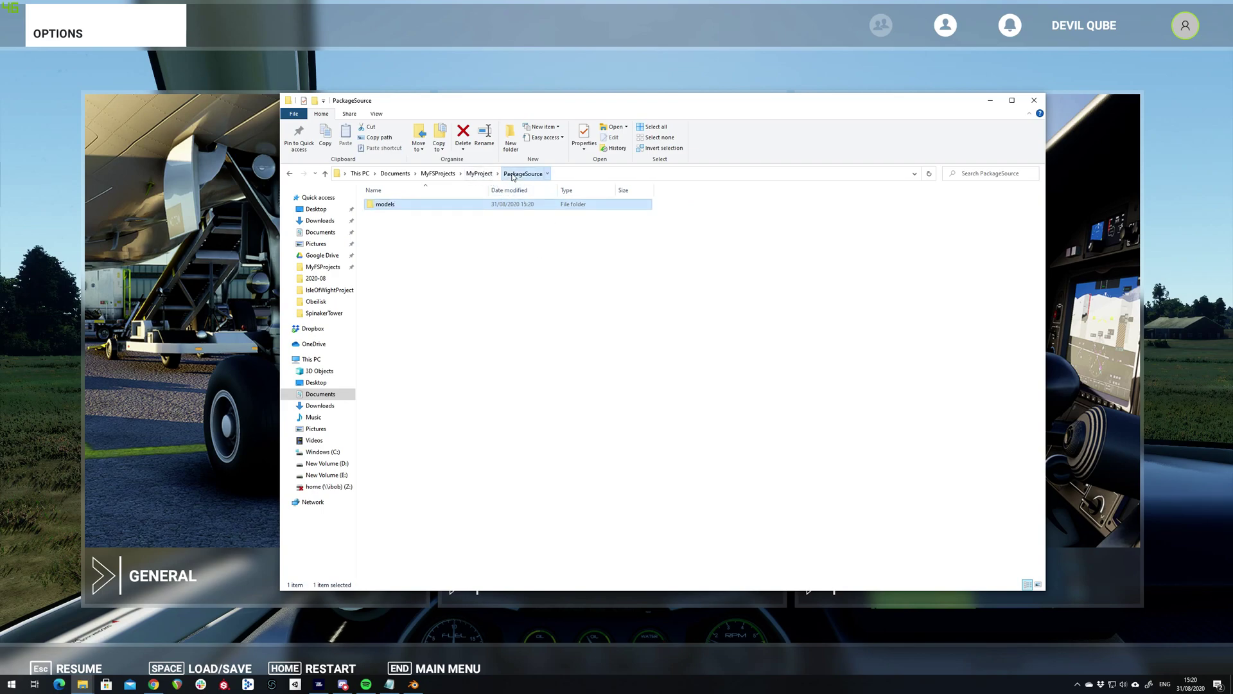
{"action": "right_click", "coordinate": [388, 235]}
{"action": "mouse_move", "coordinate": [442, 440]}
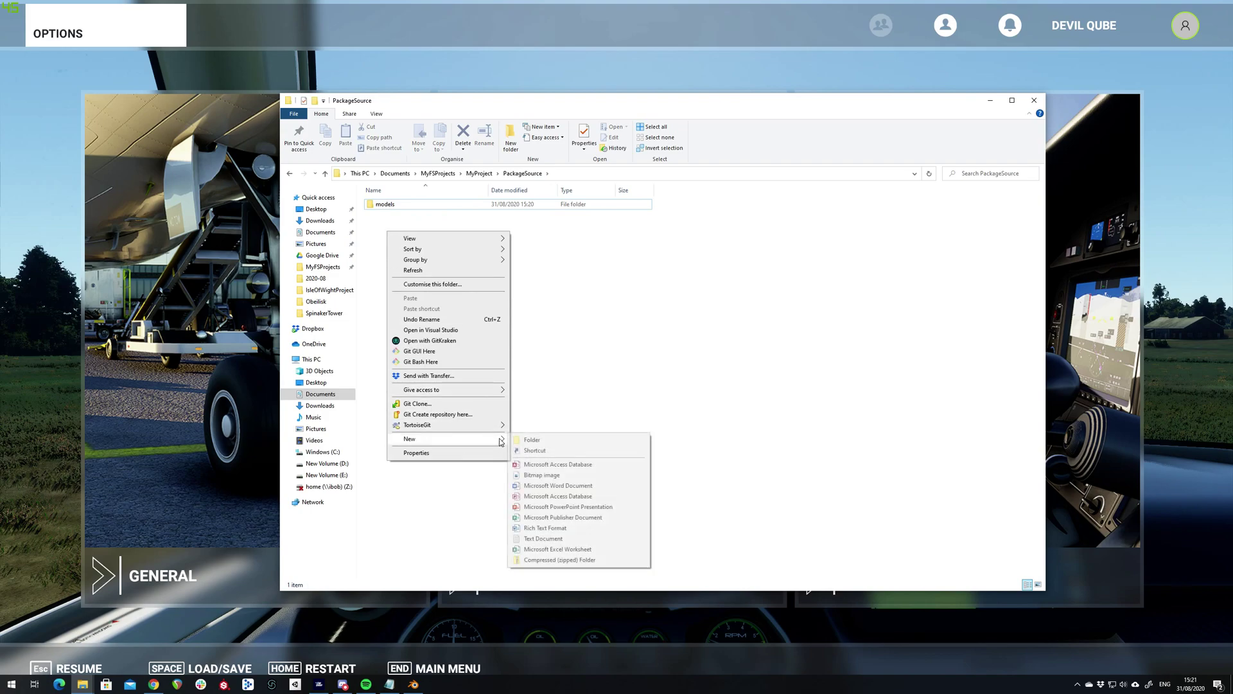
{"action": "left_click", "coordinate": [531, 441]}
{"action": "type", "text": "scene"}
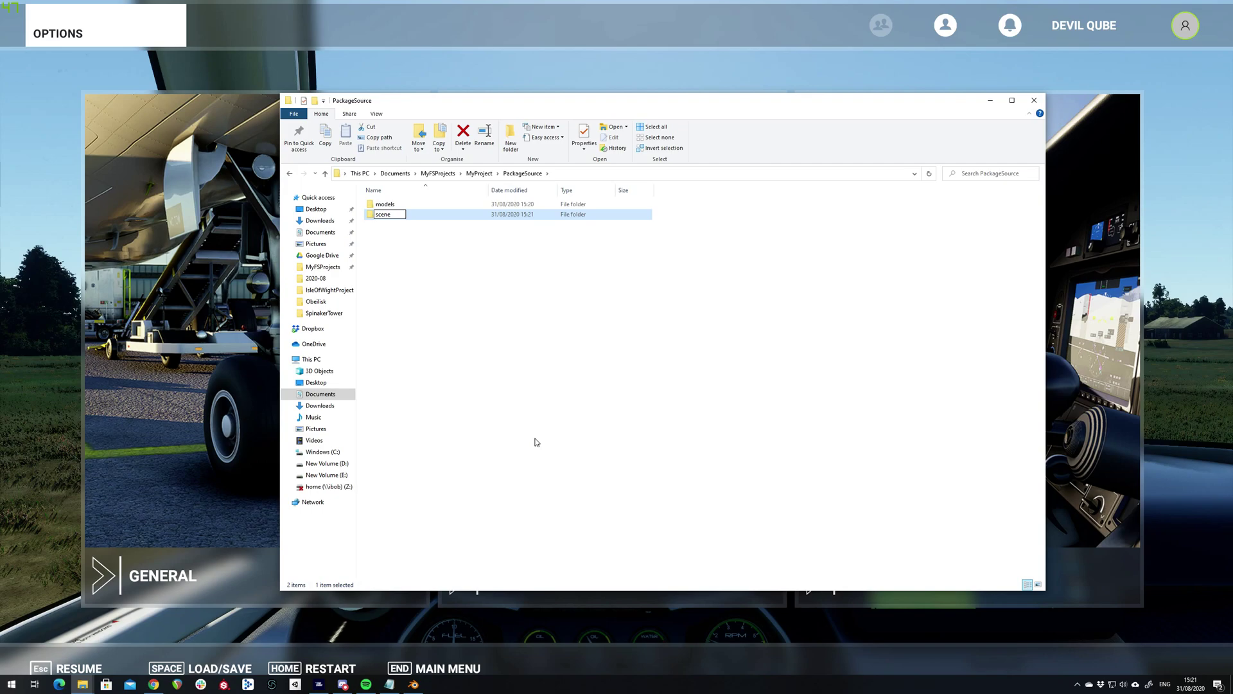
{"action": "key", "text": "Return"}
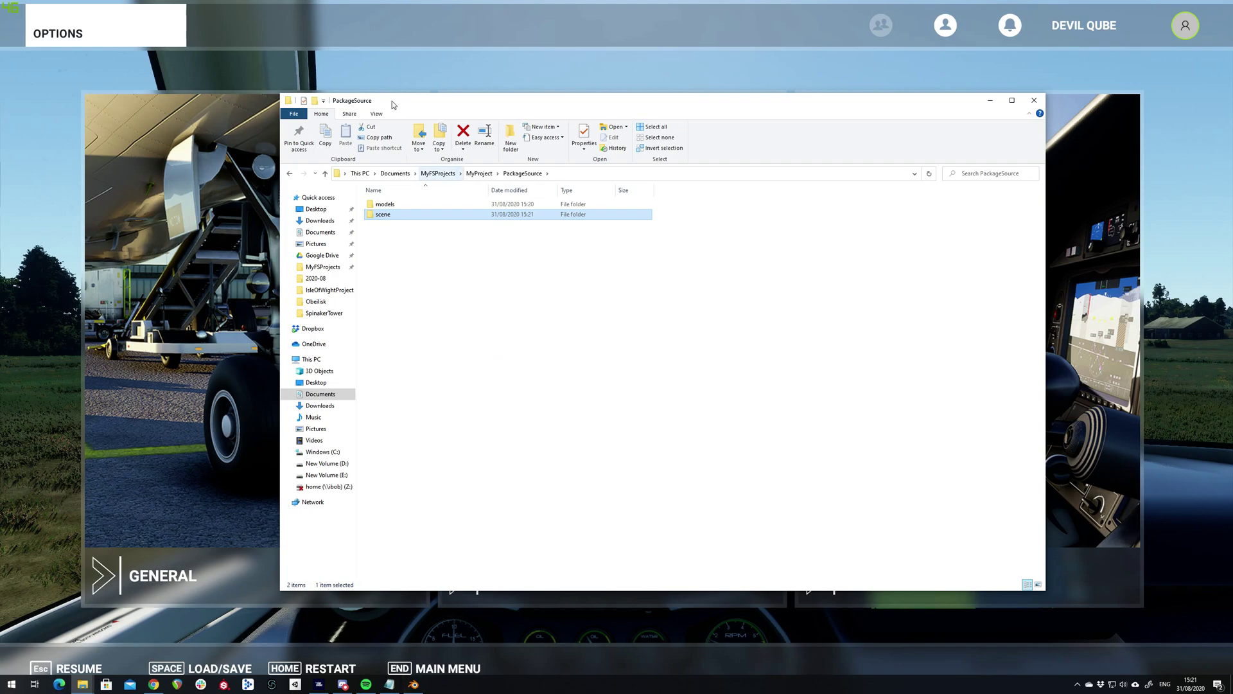
Step: In Blender, delete the default Camera and Light together, then select the Cube
{"action": "left_click", "coordinate": [414, 685]}
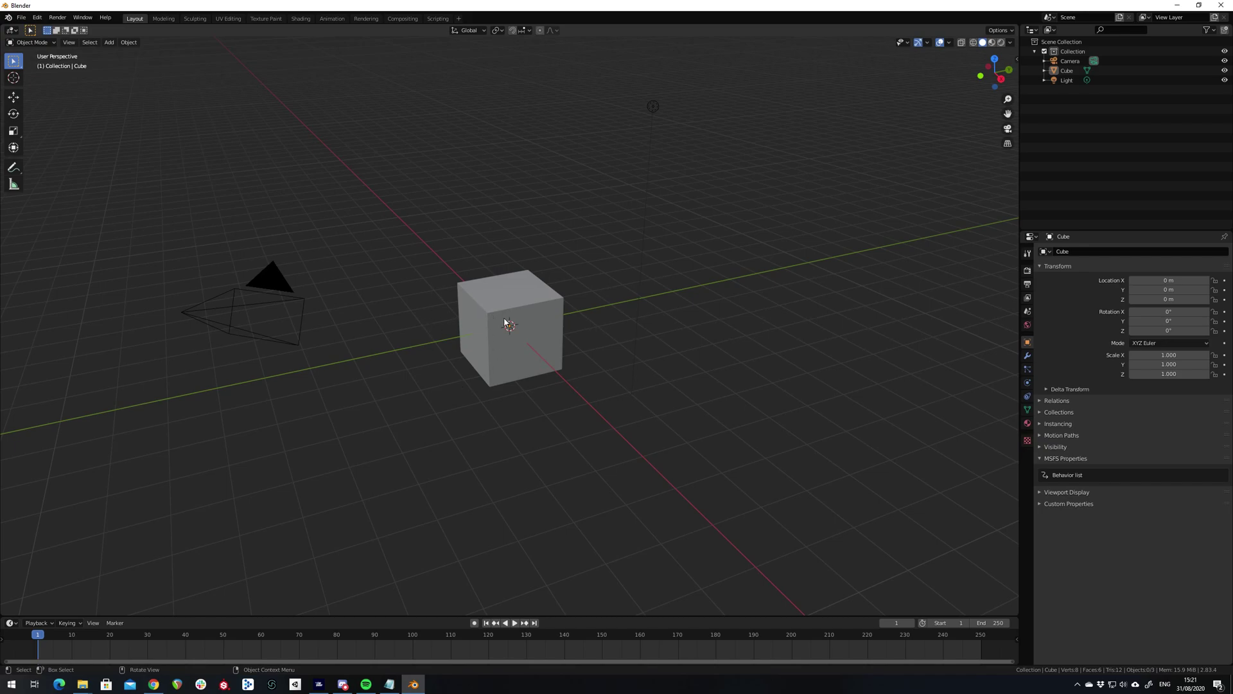
{"action": "left_click", "coordinate": [227, 318]}
{"action": "left_click", "coordinate": [230, 307]}
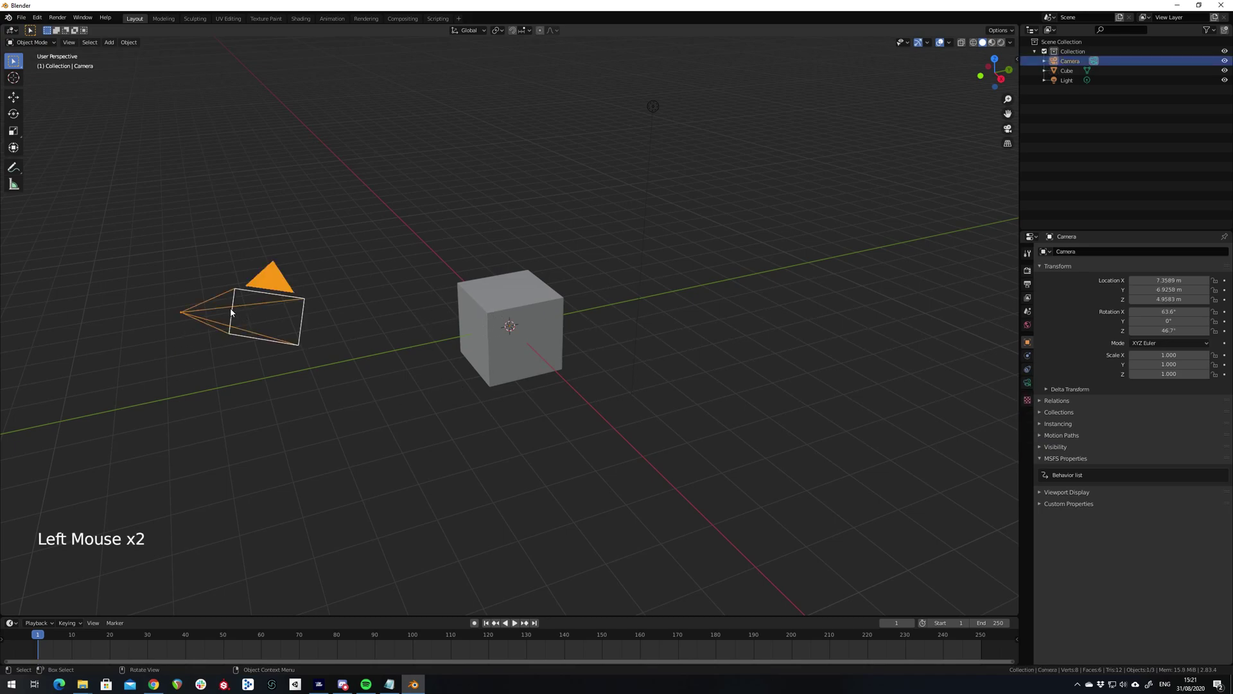
{"action": "left_click", "coordinate": [652, 106], "text": "shift"}
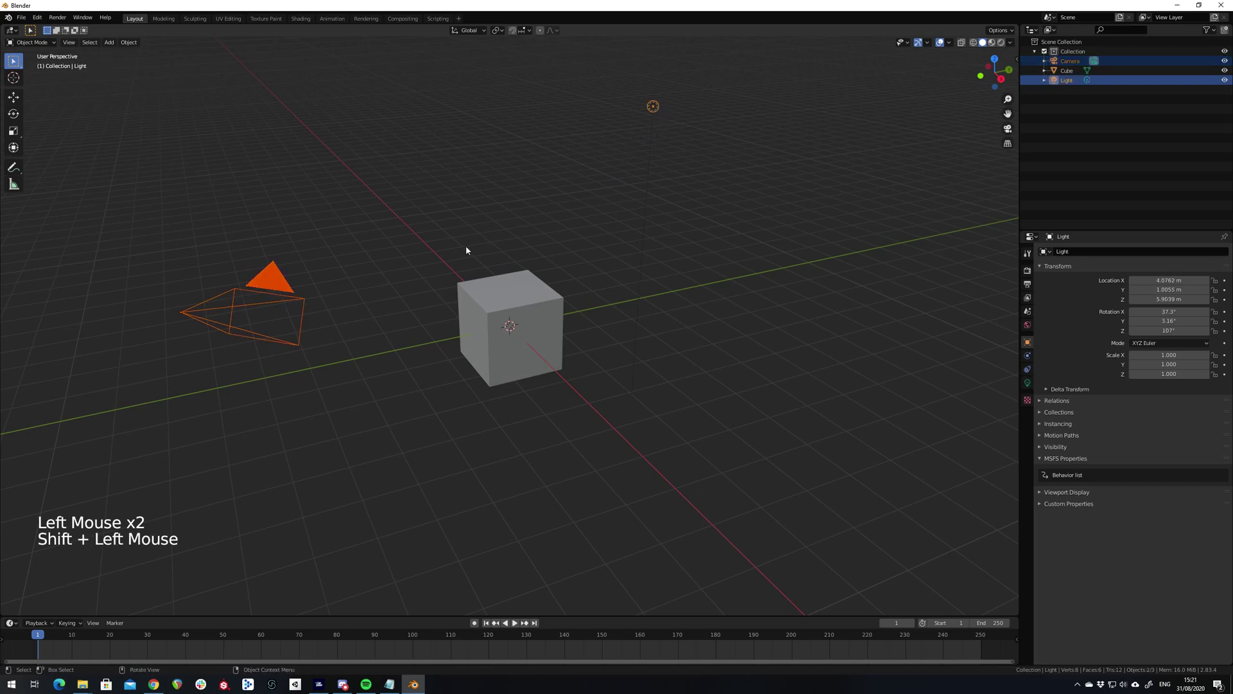
{"action": "key", "text": "Delete"}
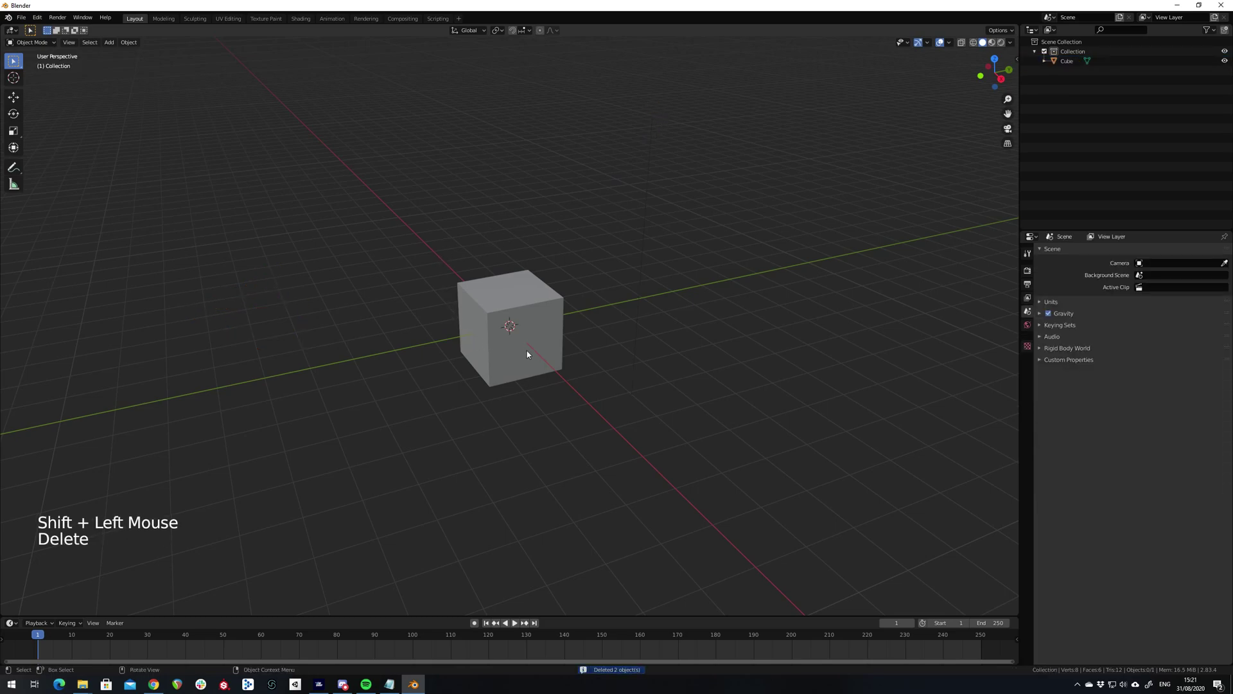
{"action": "left_click", "coordinate": [531, 352]}
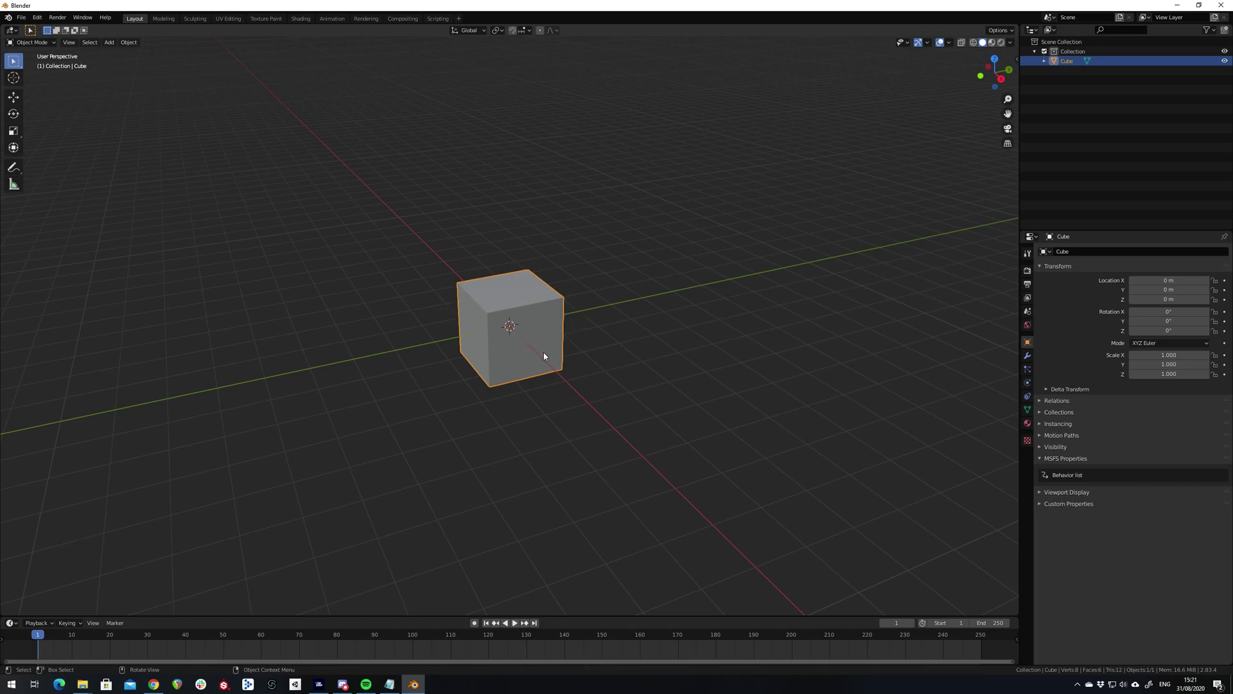
Step: In Edit Mode, stretch the cube to double length along the Y axis
{"action": "key", "text": "Tab"}
{"action": "key", "text": "s"}
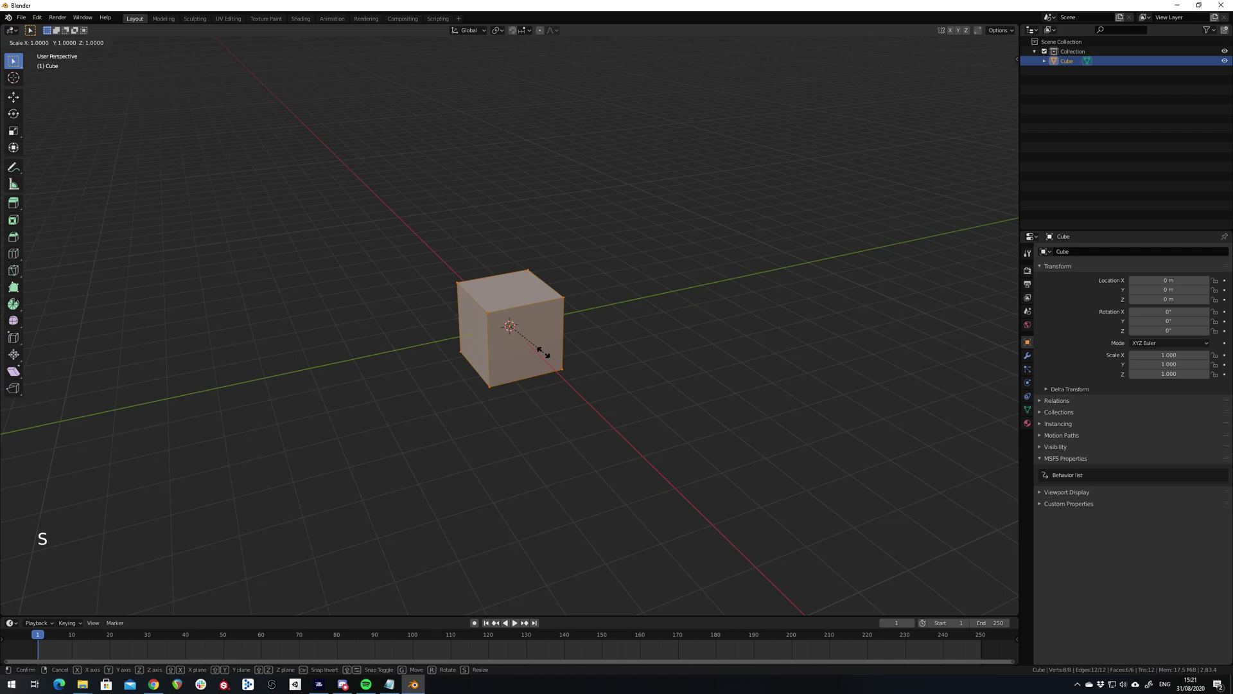
{"action": "key", "text": "y"}
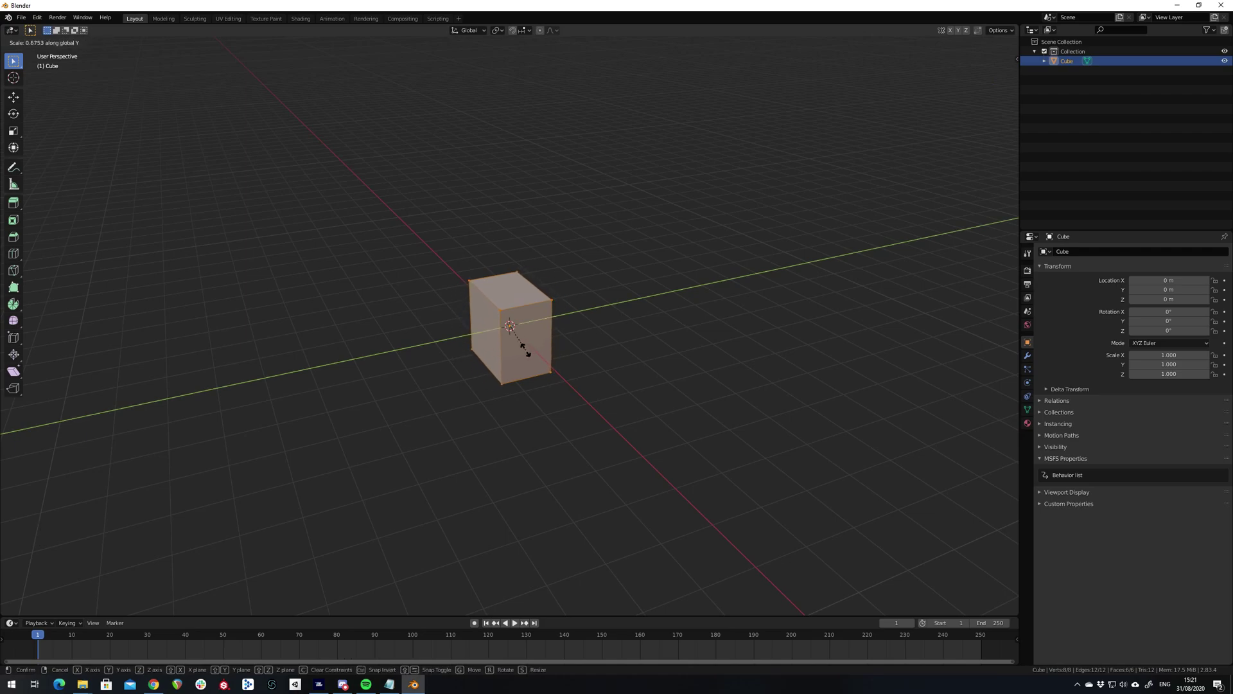
{"action": "type", "text": "y"}
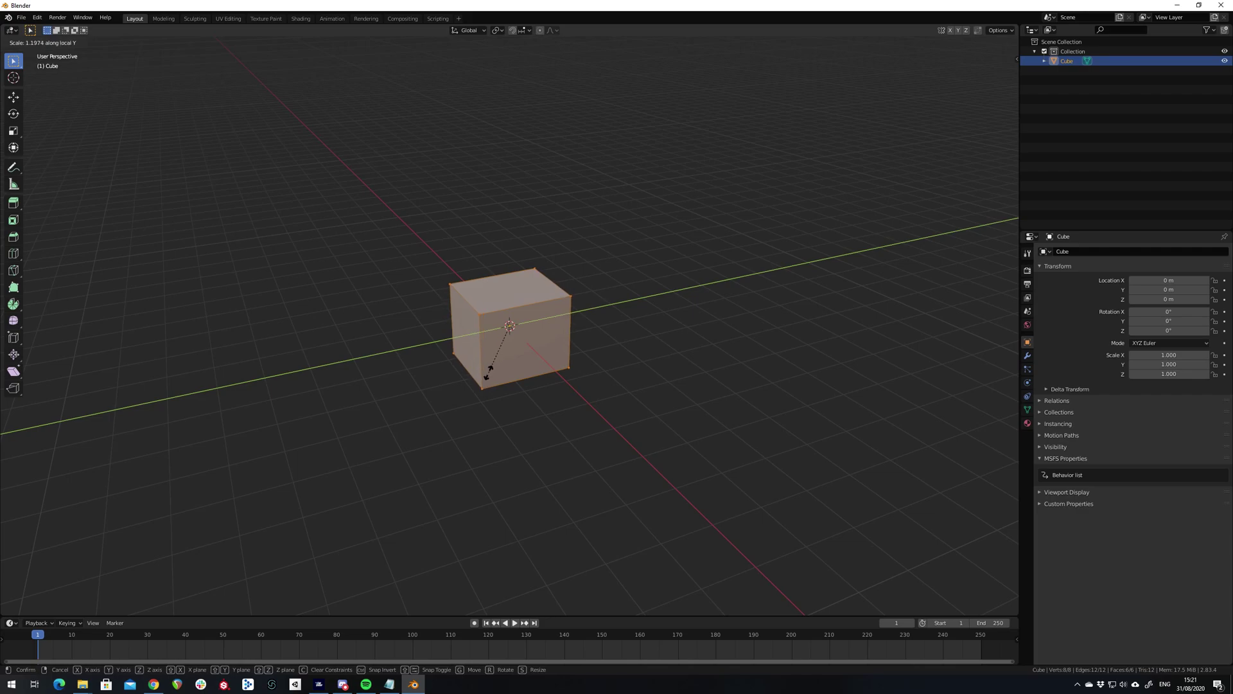
{"action": "type", "text": "2"}
{"action": "key", "text": "Return"}
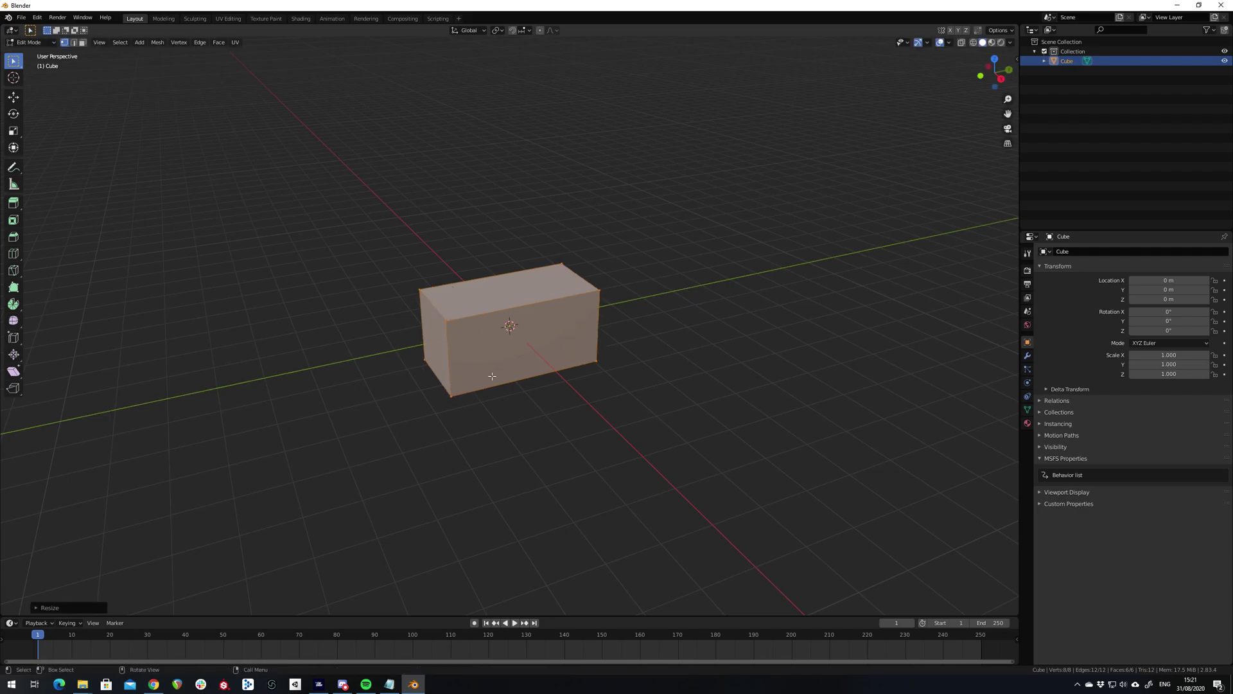
Step: Extrude the top face in place and enlarge it into a roof overhang
{"action": "key", "text": "3"}
{"action": "left_click", "coordinate": [499, 300]}
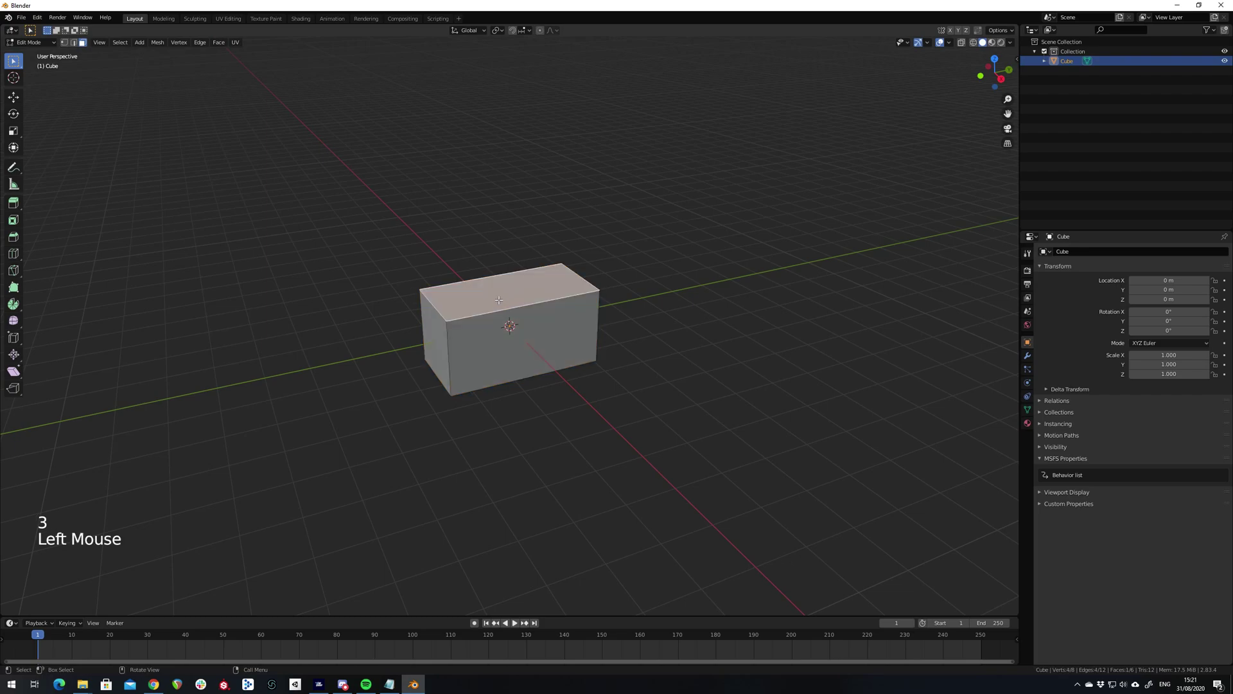
{"action": "key", "text": "e"}
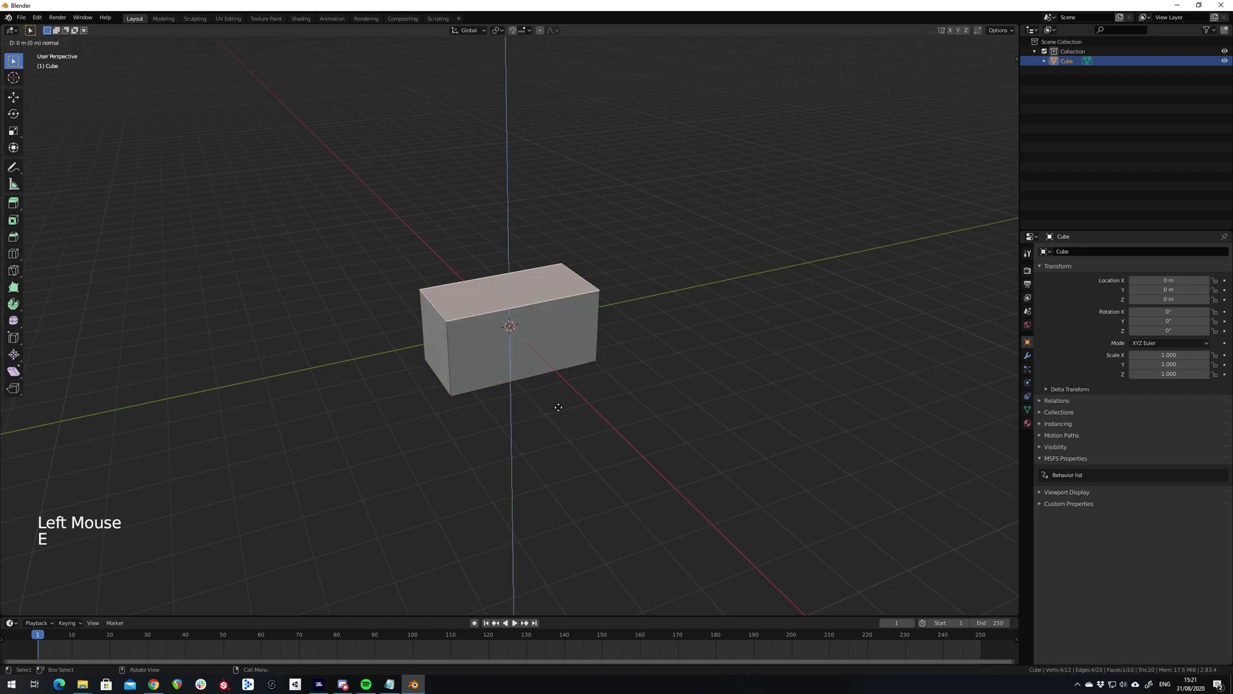
{"action": "left_click", "coordinate": [557, 406]}
{"action": "key", "text": "s"}
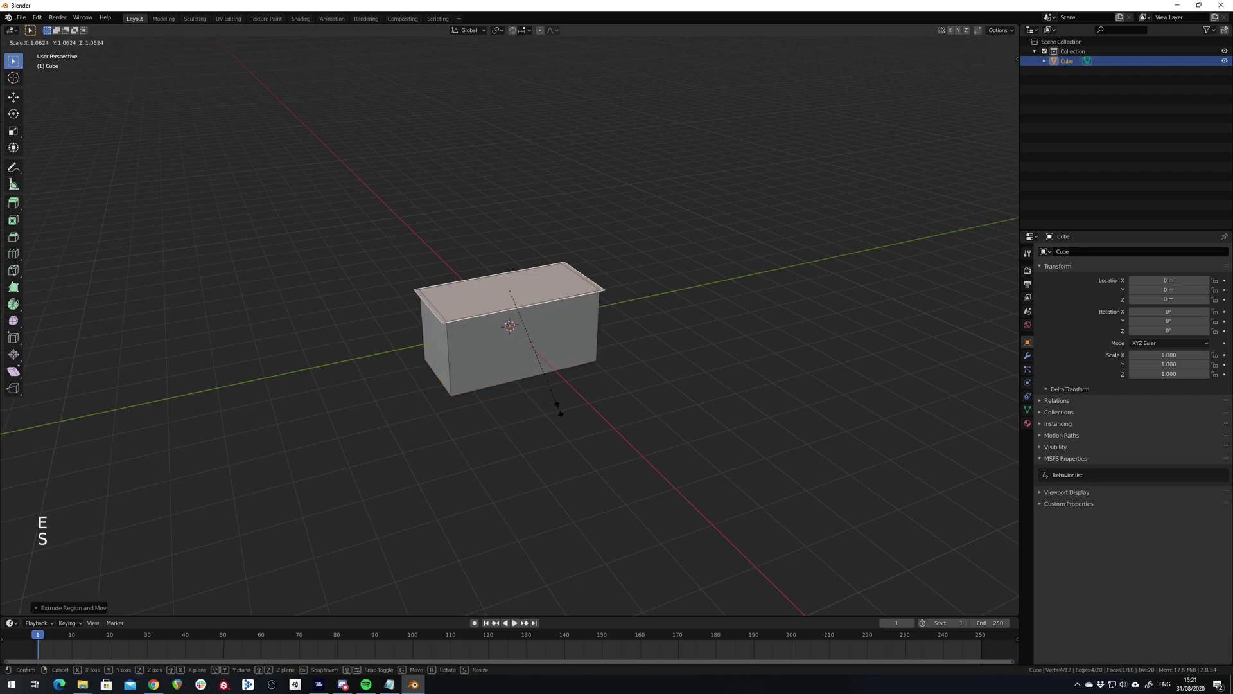
{"action": "left_click", "coordinate": [573, 420]}
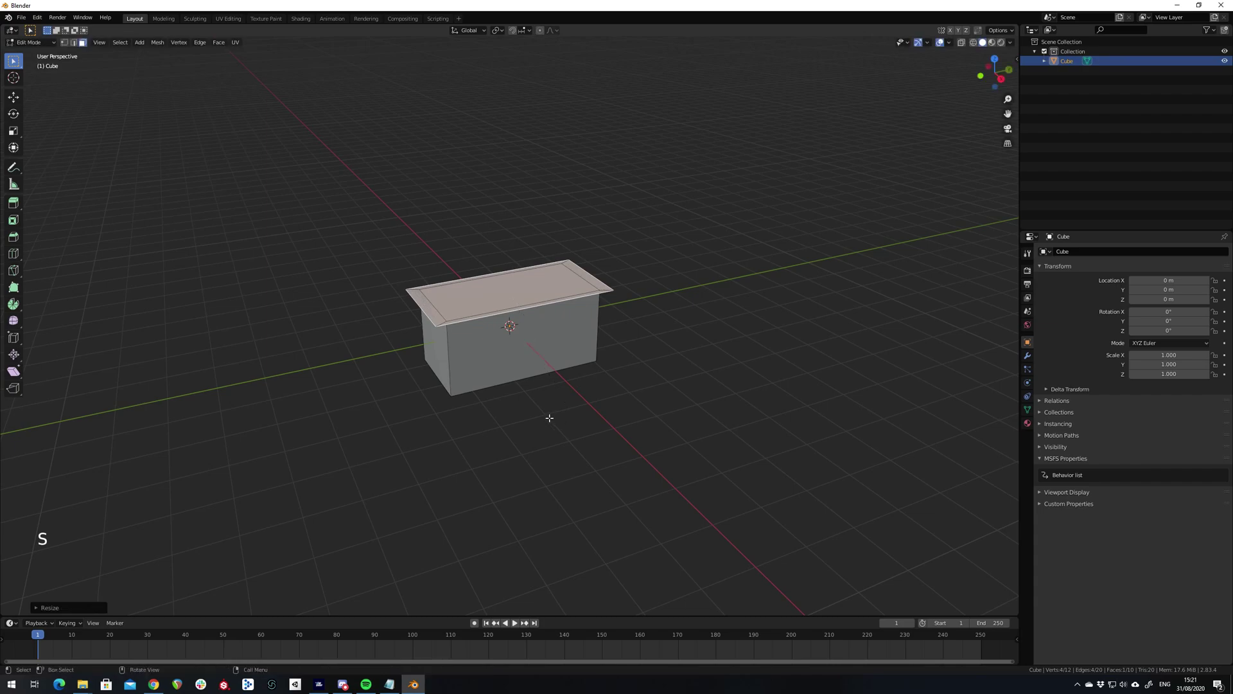
Step: Extrude the roof block upward and narrow its top along X into a gable ridge
{"action": "key", "text": "e"}
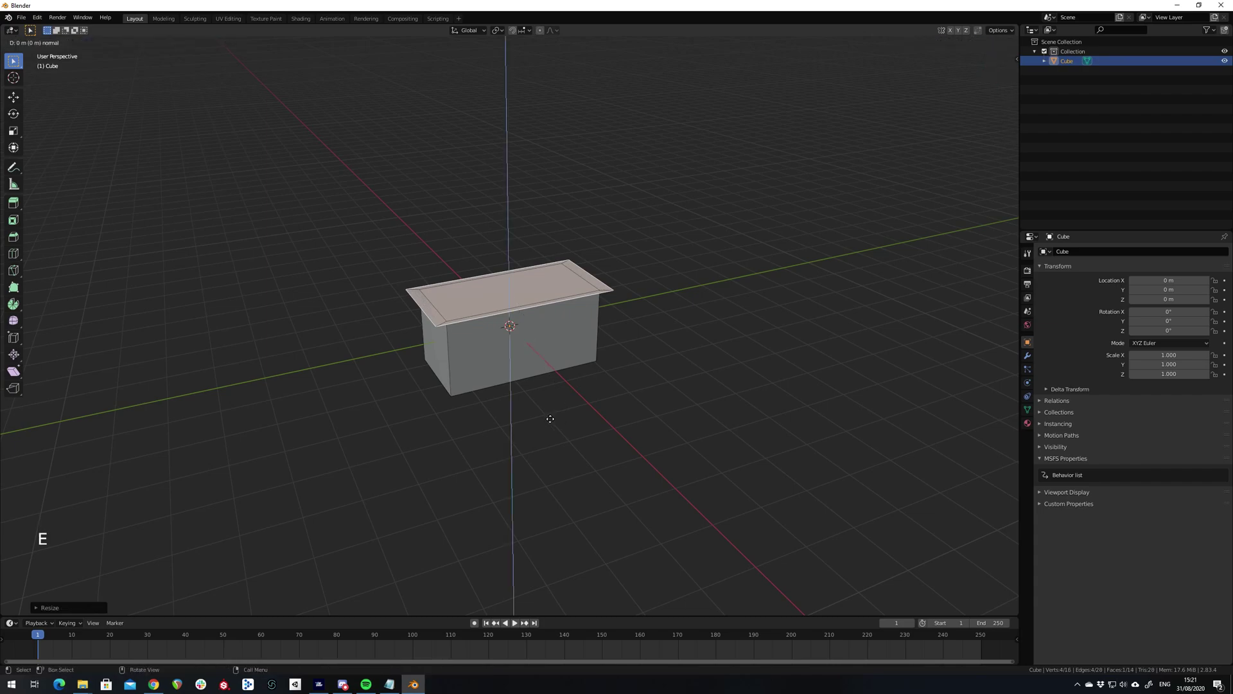
{"action": "left_click", "coordinate": [550, 370]}
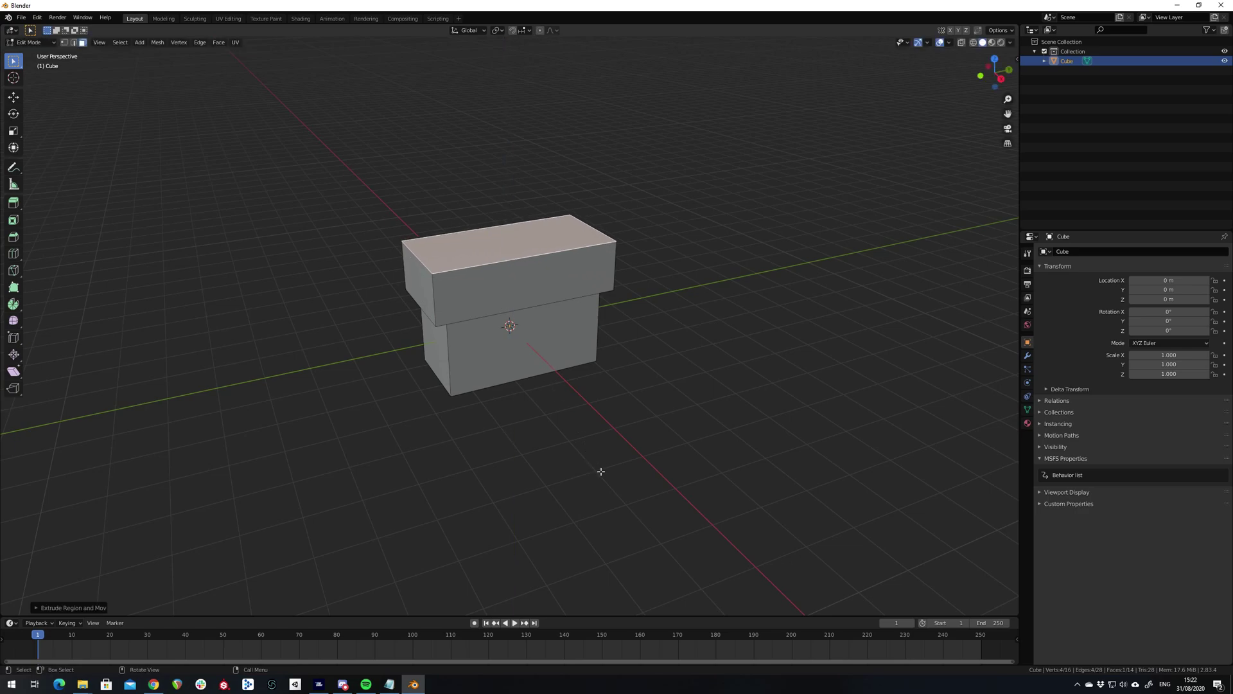
{"action": "key", "text": "s"}
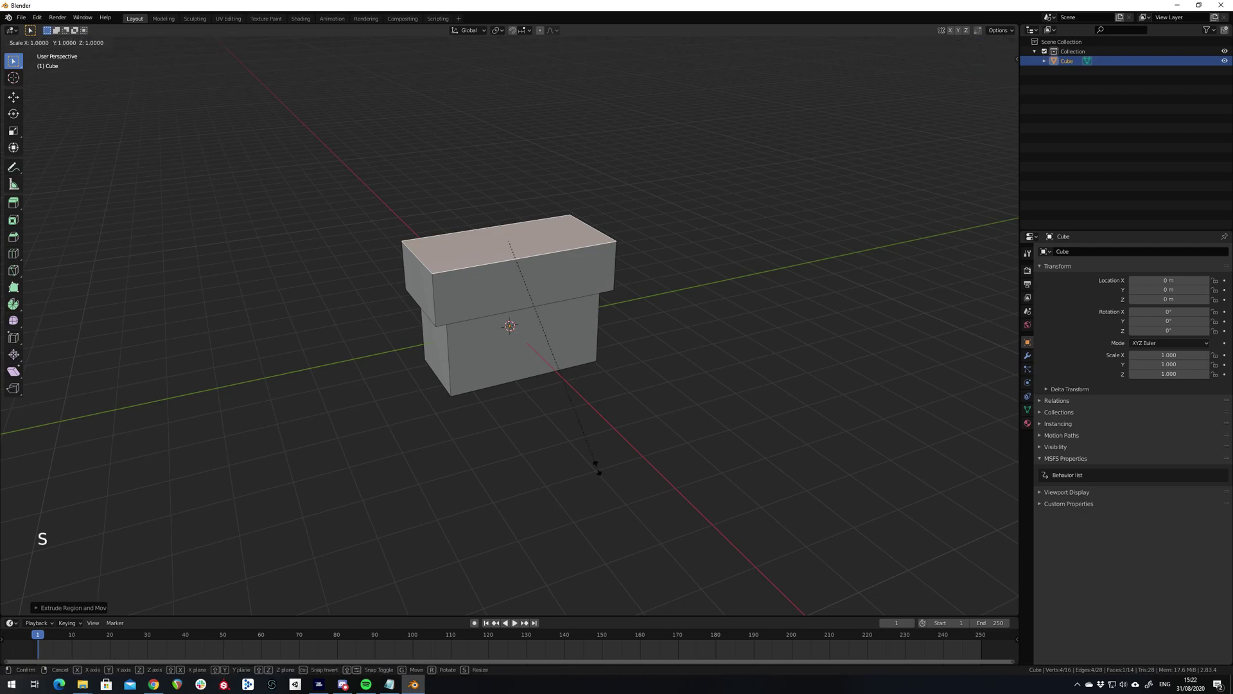
{"action": "key", "text": "x"}
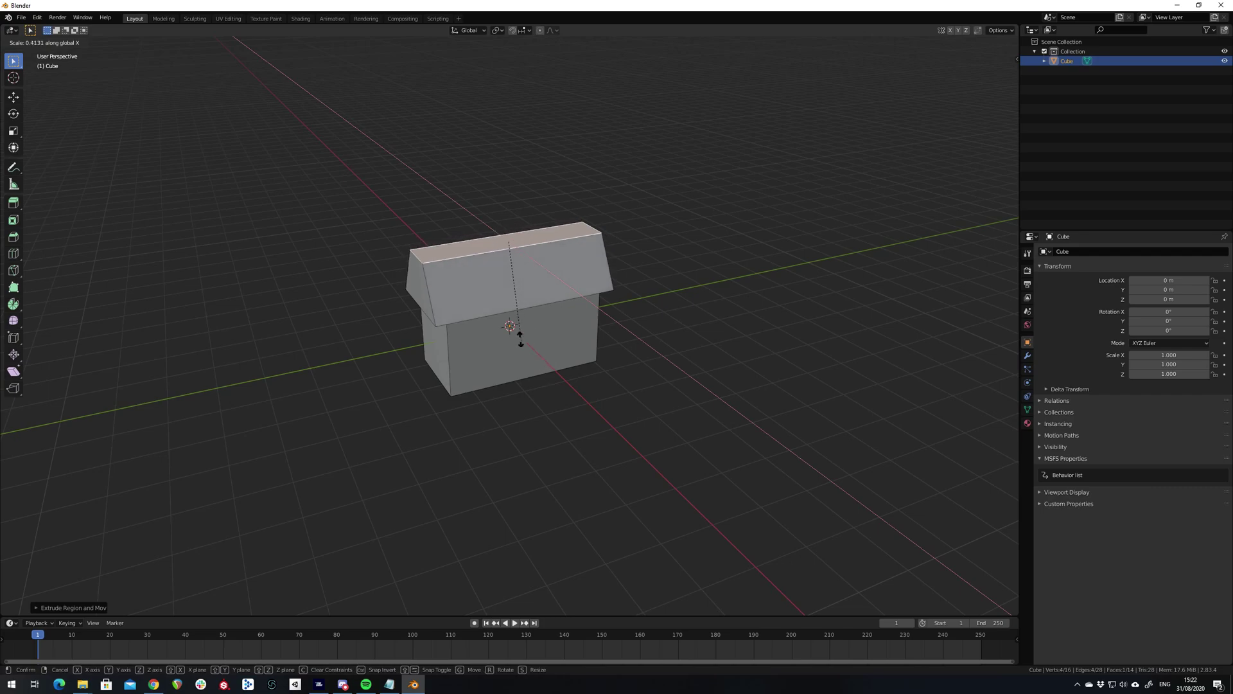
{"action": "left_click", "coordinate": [517, 267]}
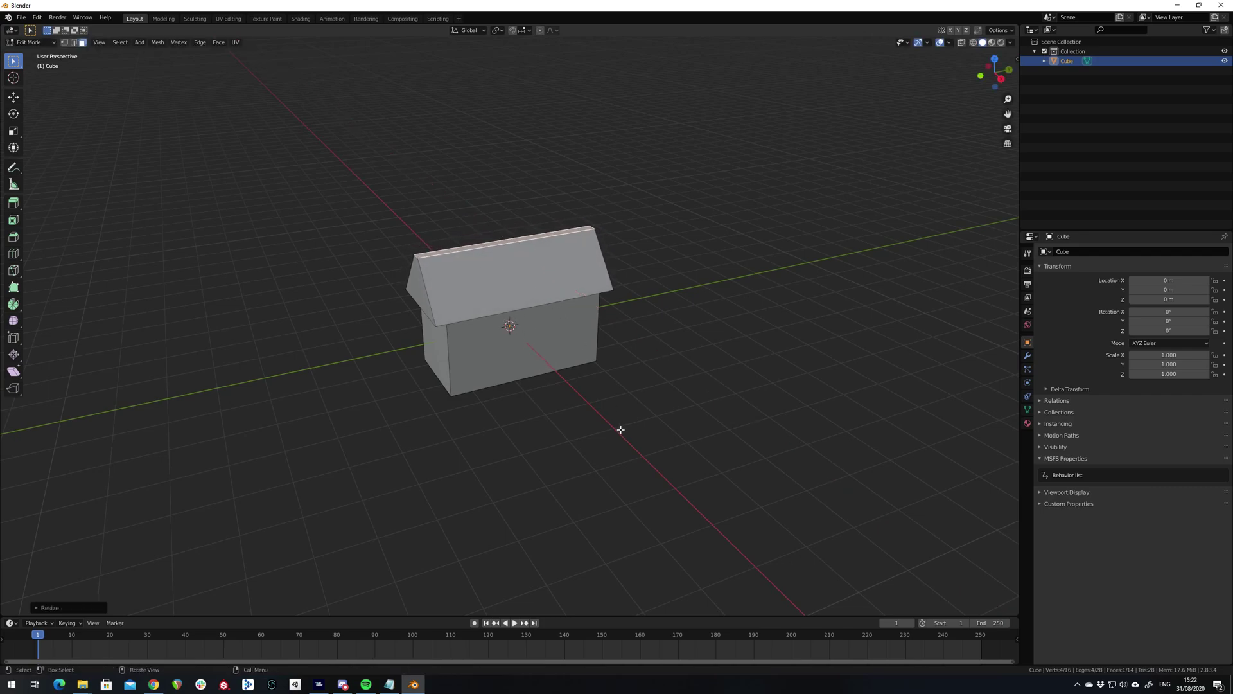
Step: Scale the ridge along Y to about 0.83 so the gable ends slope inward
{"action": "key", "text": "s"}
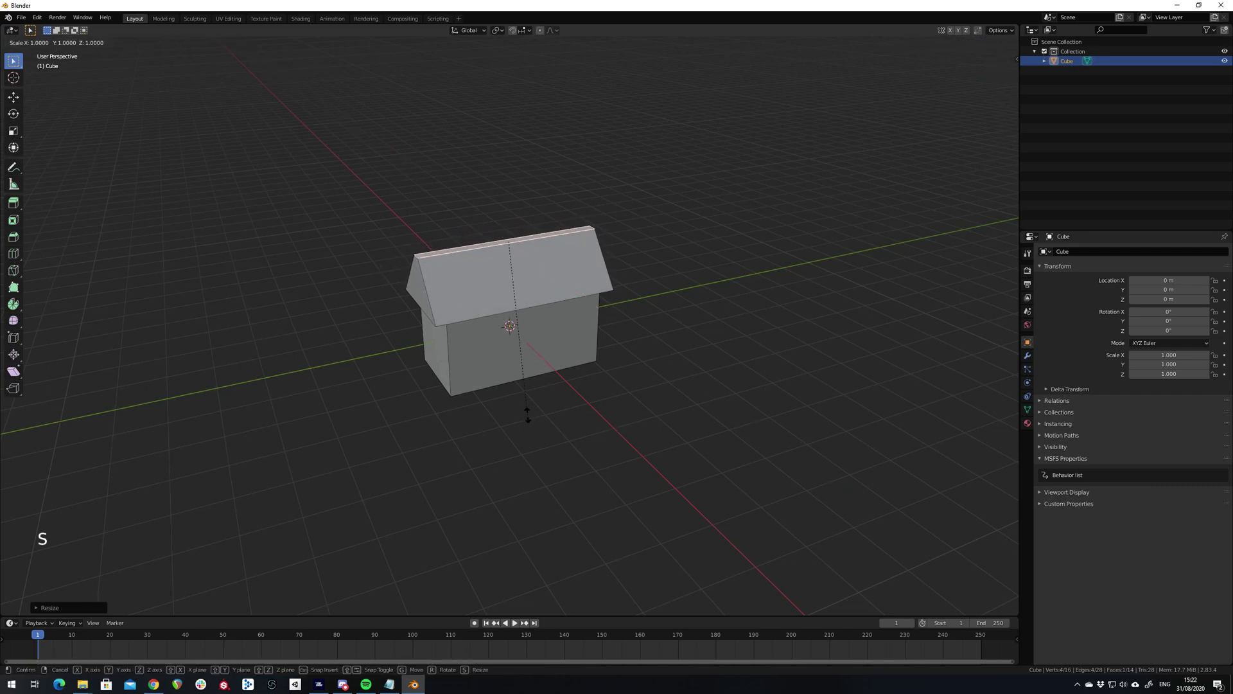
{"action": "key", "text": "y"}
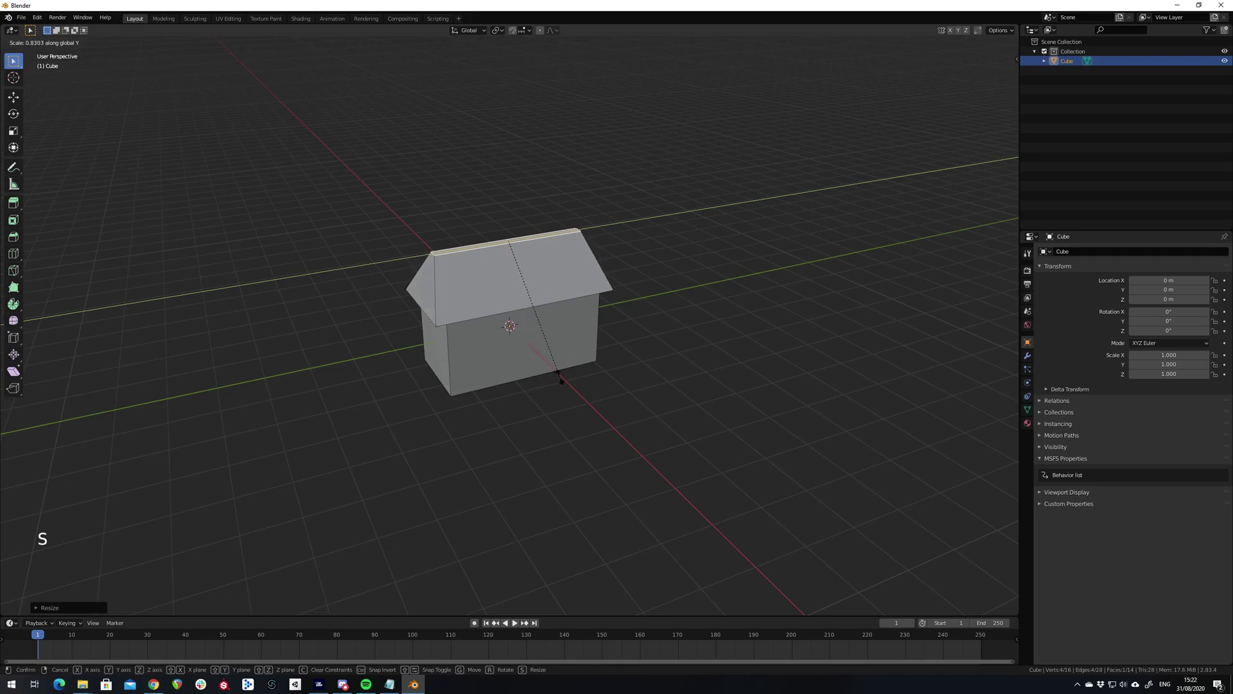
{"action": "left_click", "coordinate": [561, 379]}
{"action": "middle_click_drag", "start_coordinate": [564, 350], "coordinate": [543, 337]}
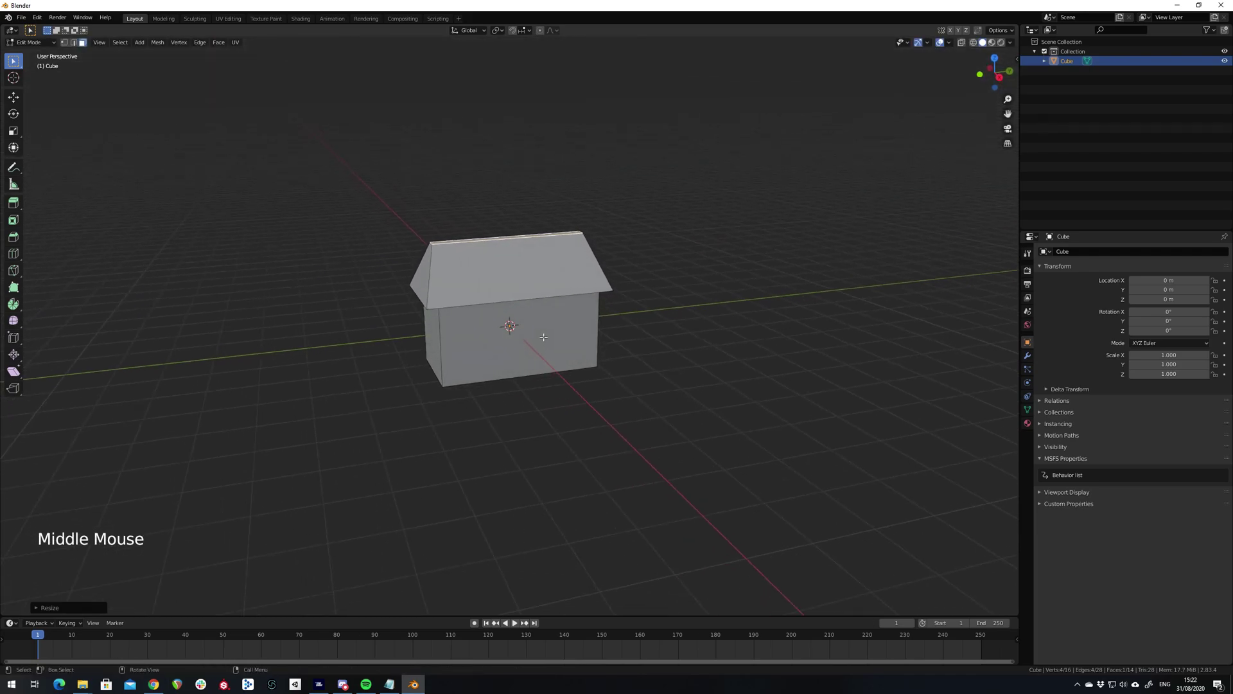
Step: Select the whole house mesh, move it up 1 m along Z, and return to Object Mode
{"action": "key", "text": "KP_1"}
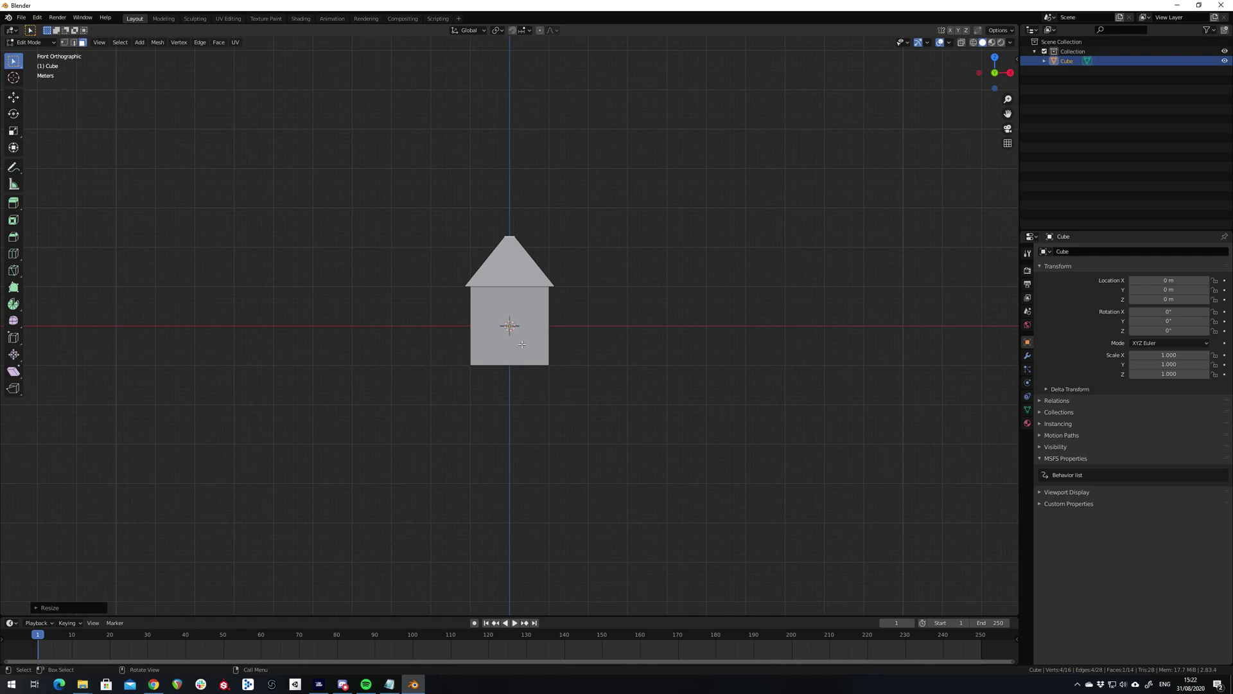
{"action": "middle_click_drag", "start_coordinate": [522, 344], "coordinate": [492, 360]}
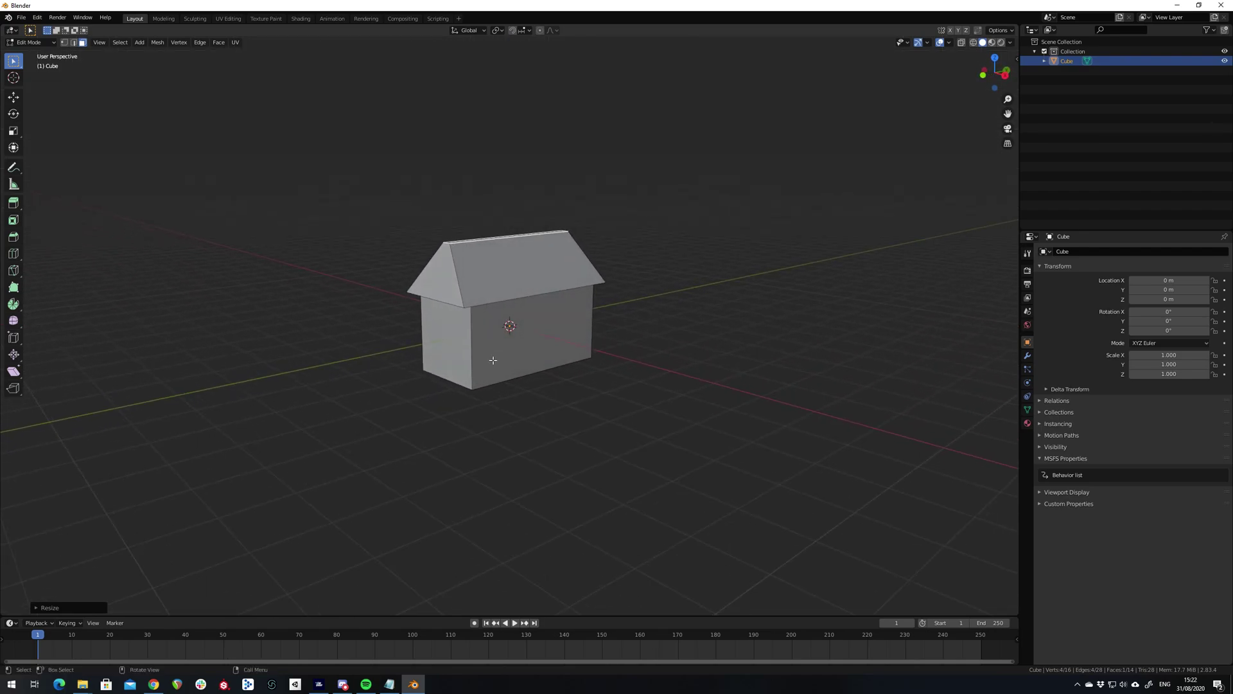
{"action": "key", "text": "a"}
{"action": "key", "text": "KP_1"}
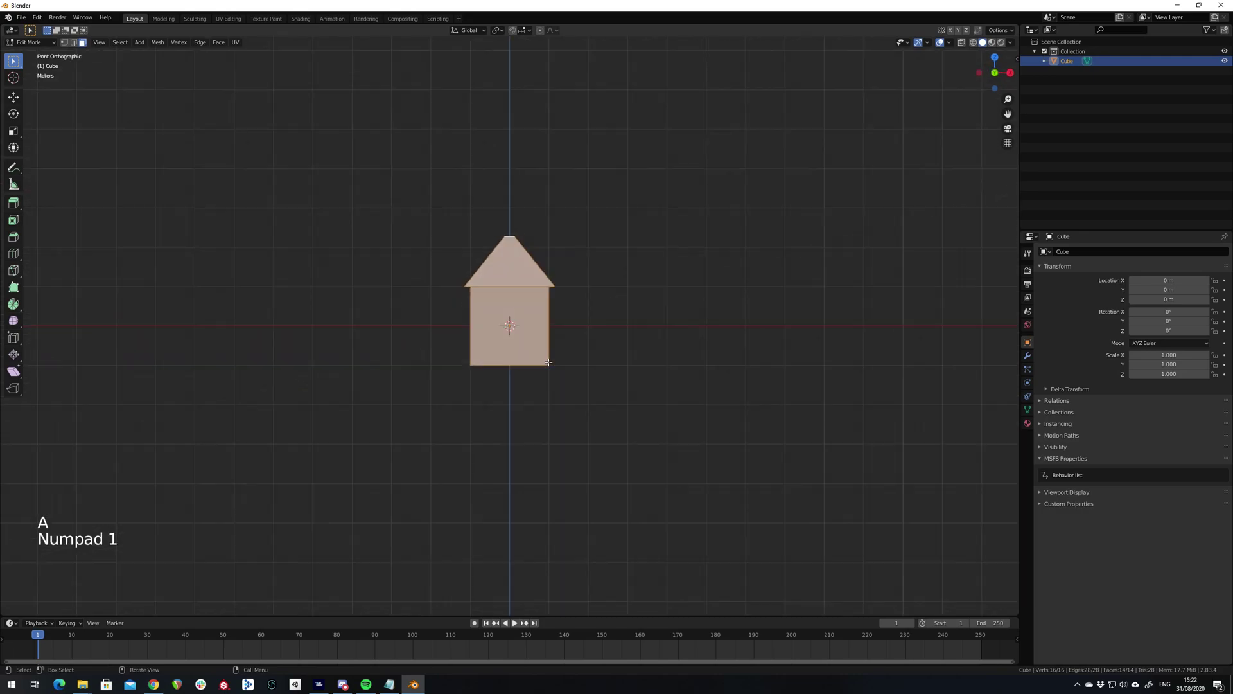
{"action": "key", "text": "g"}
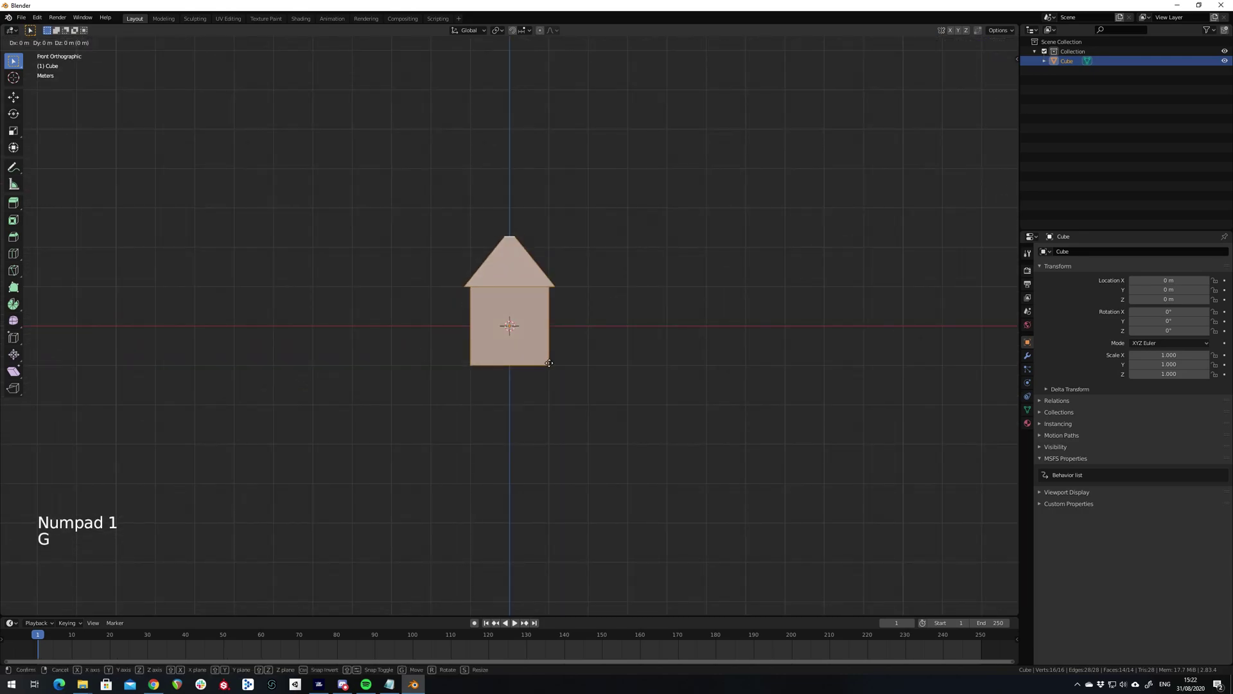
{"action": "key", "text": "z"}
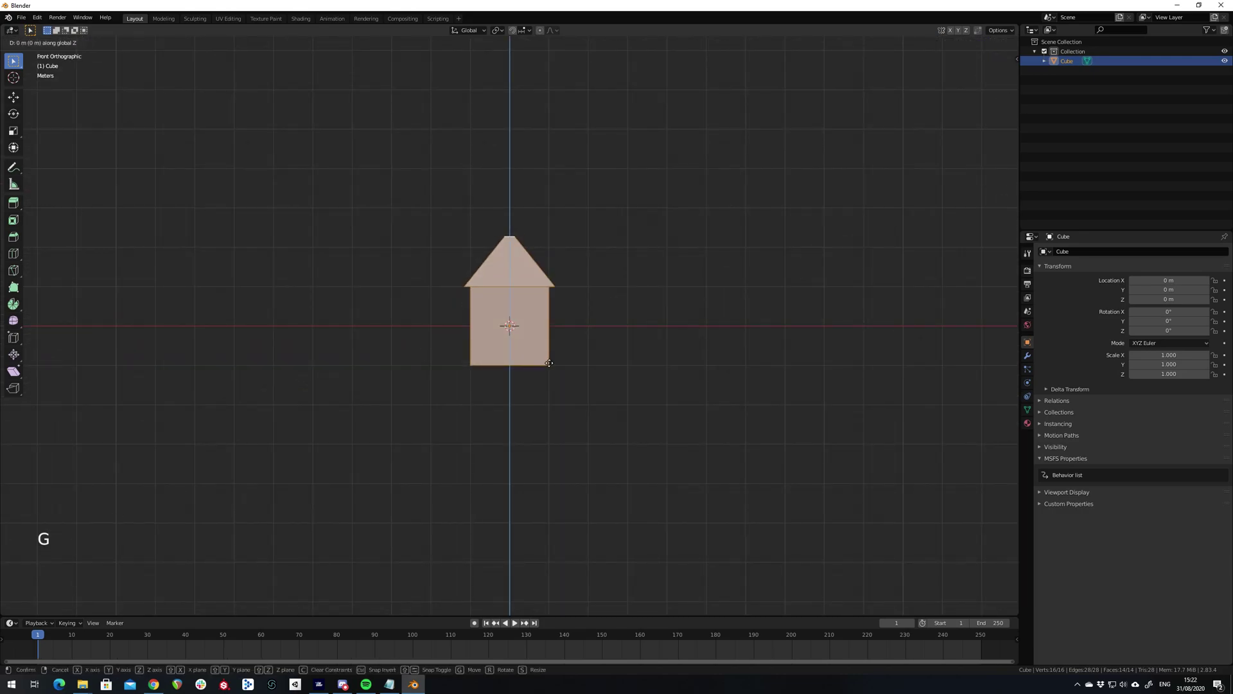
{"action": "type", "text": "1"}
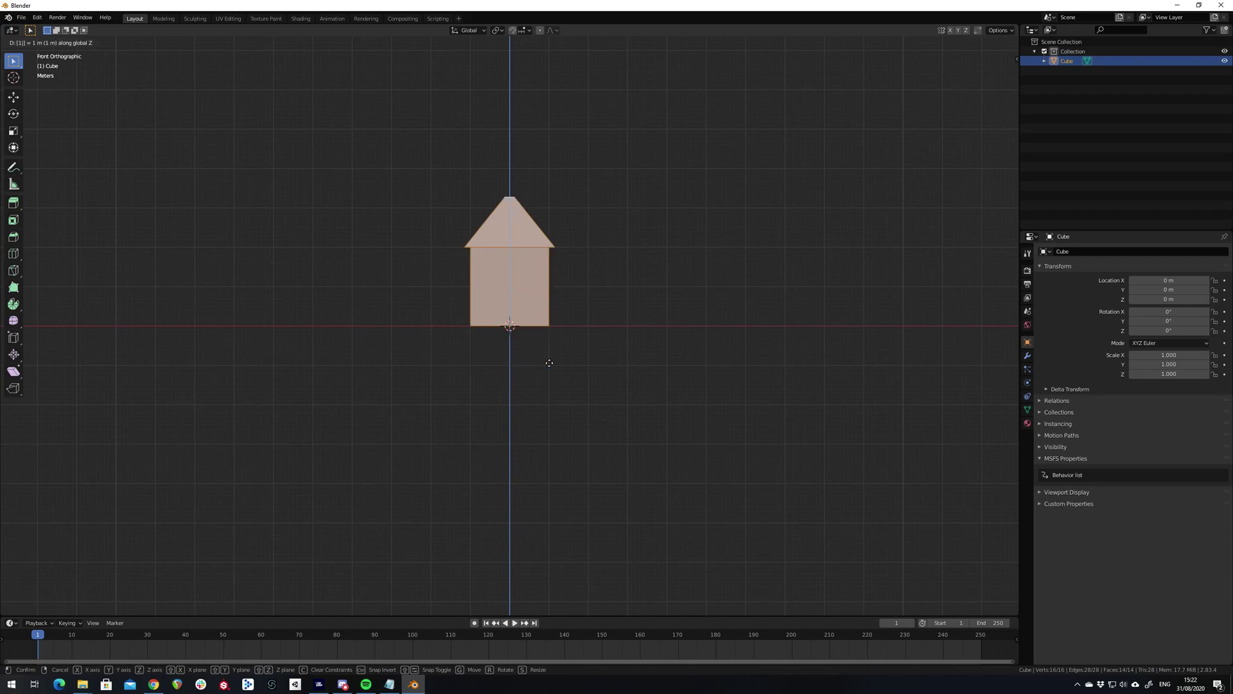
{"action": "key", "text": "Return"}
{"action": "middle_click_drag", "start_coordinate": [548, 360], "coordinate": [467, 359]}
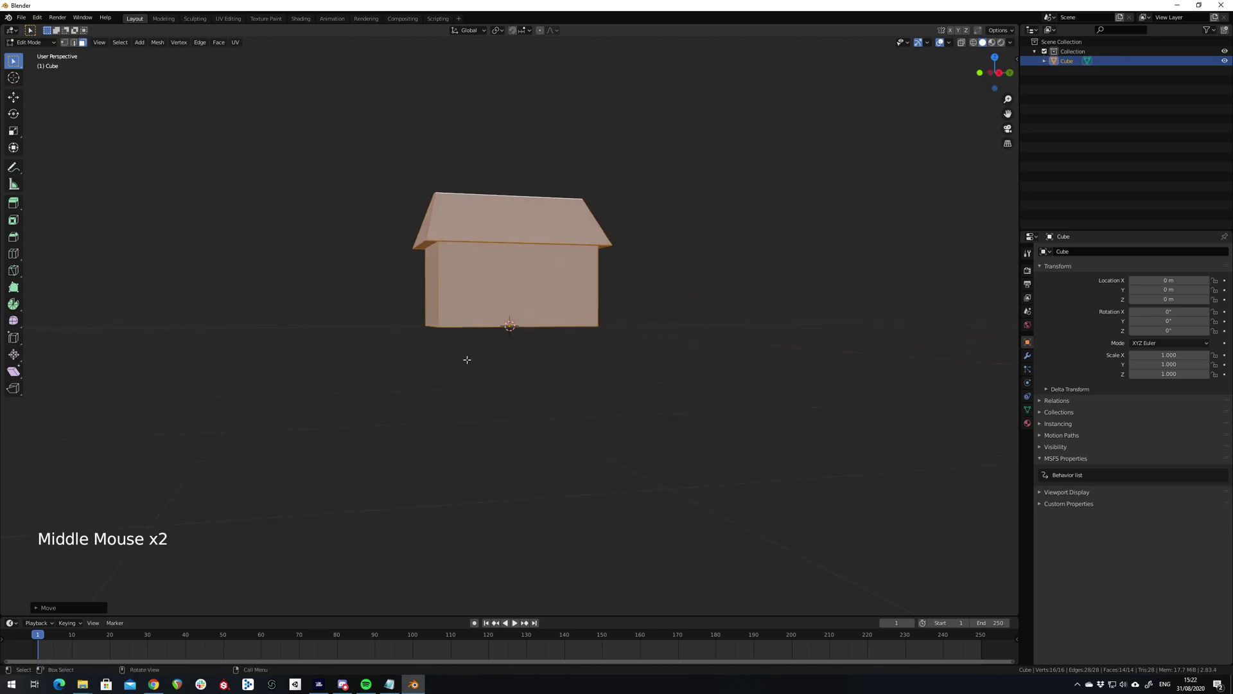
{"action": "key", "text": "Tab"}
{"action": "middle_click_drag", "start_coordinate": [534, 253], "coordinate": [530, 286]}
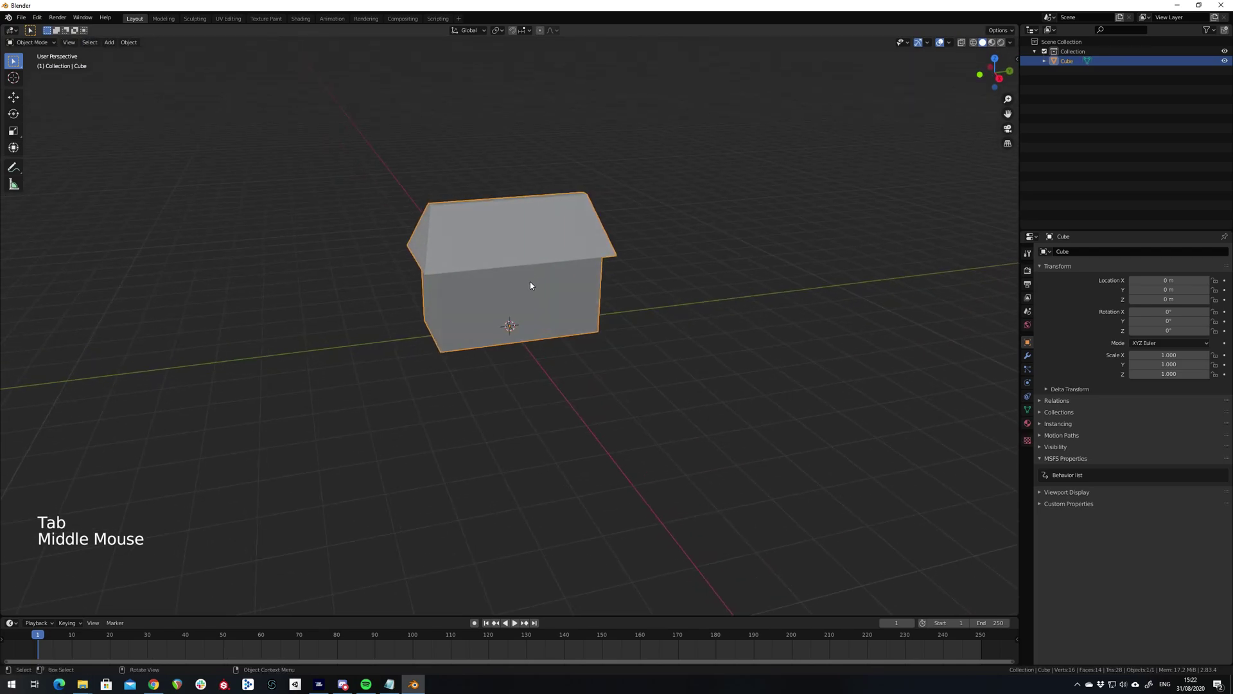
Step: Start an extended glTF 2.0 for MSFS export and browse to MyProject\PackageSource\models
{"action": "left_click", "coordinate": [21, 18]}
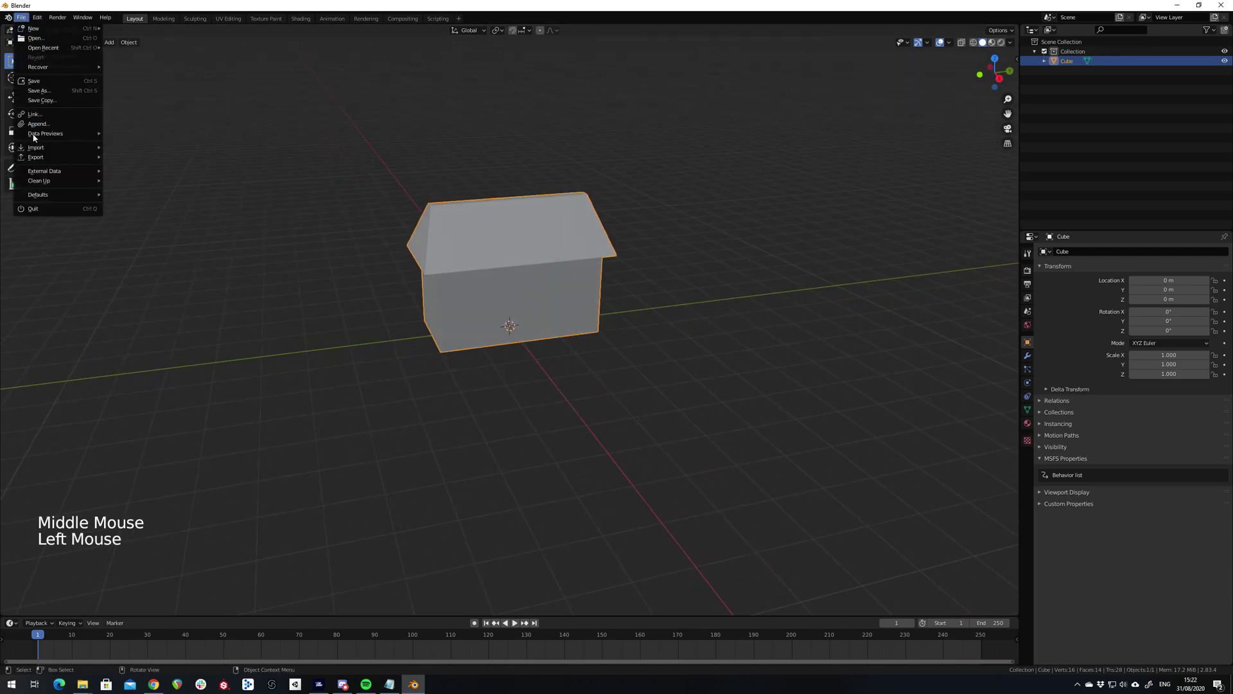
{"action": "mouse_move", "coordinate": [56, 158]}
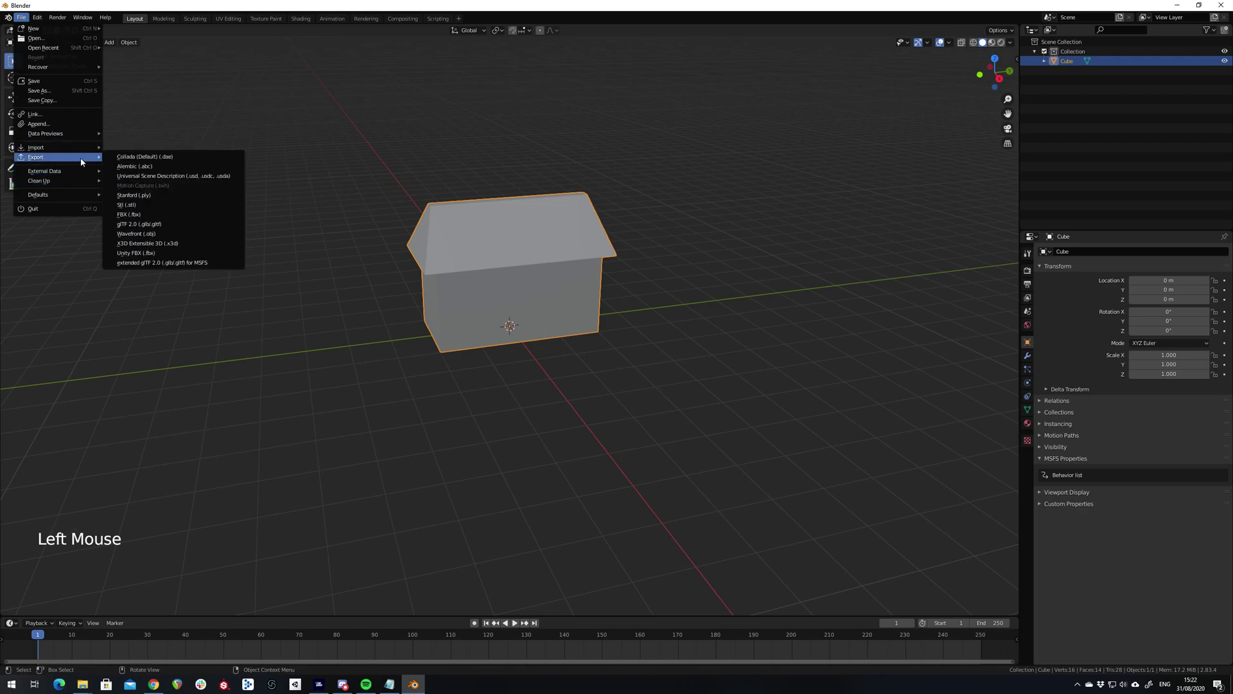
{"action": "left_click", "coordinate": [175, 263]}
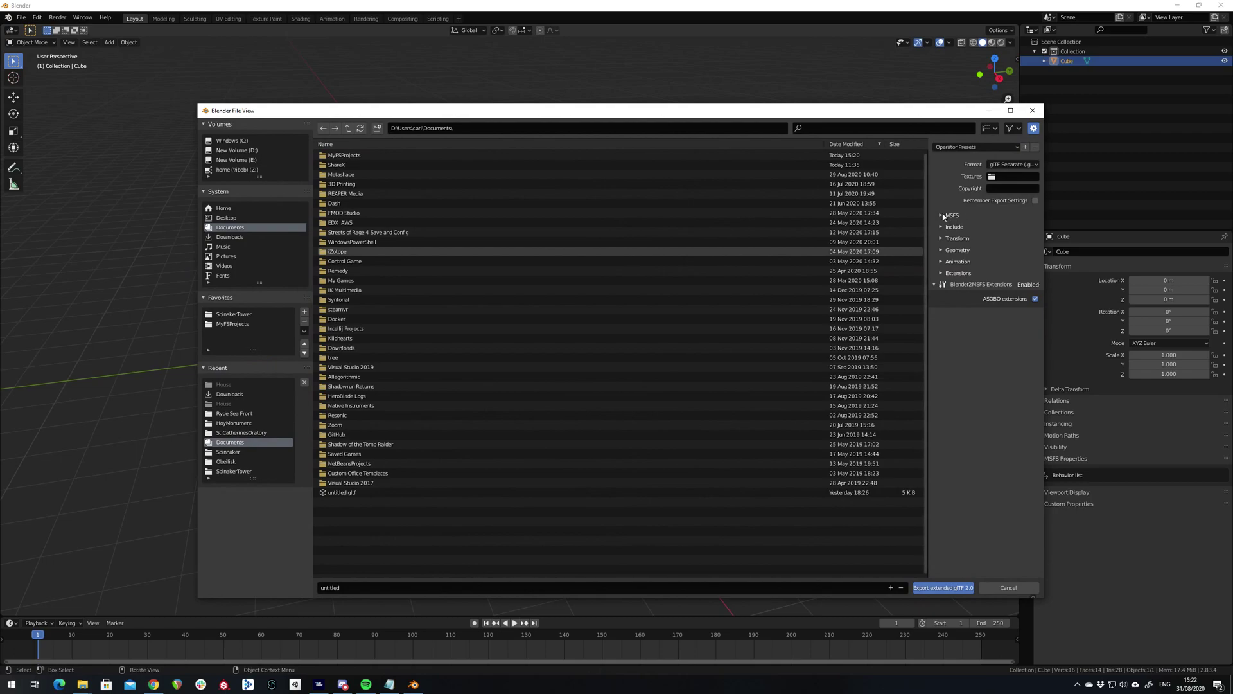
{"action": "left_click", "coordinate": [232, 324]}
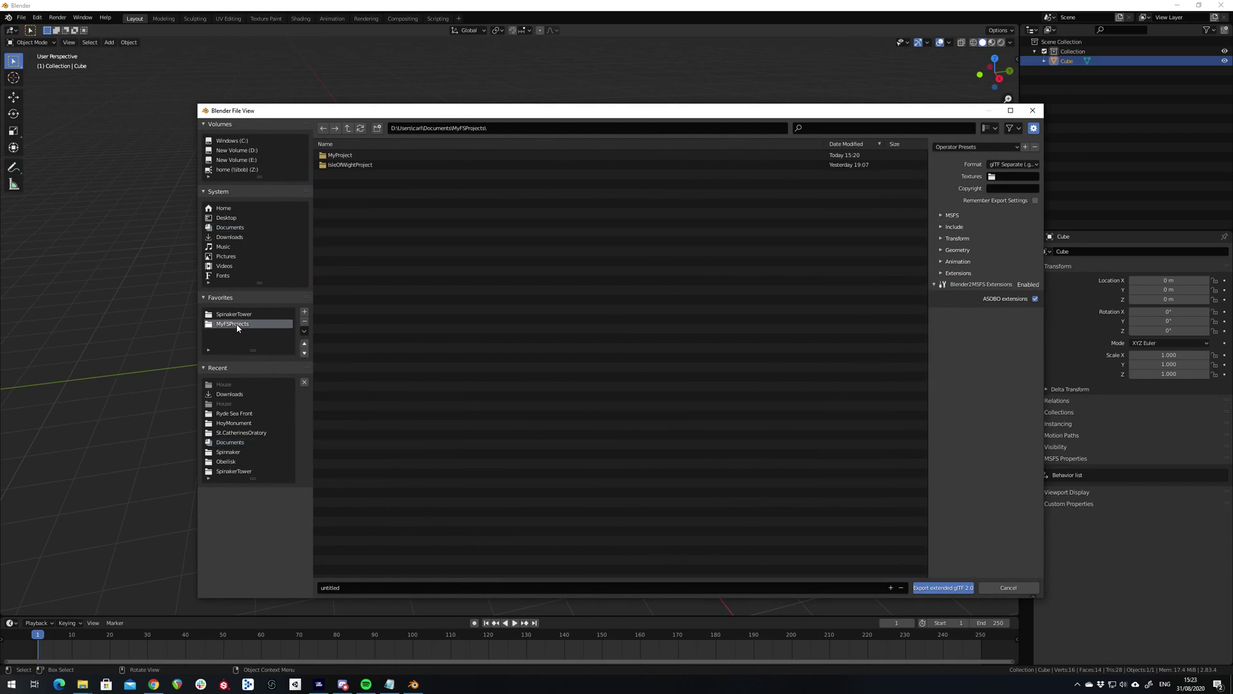
{"action": "double_click", "coordinate": [352, 156]}
{"action": "double_click", "coordinate": [355, 157]}
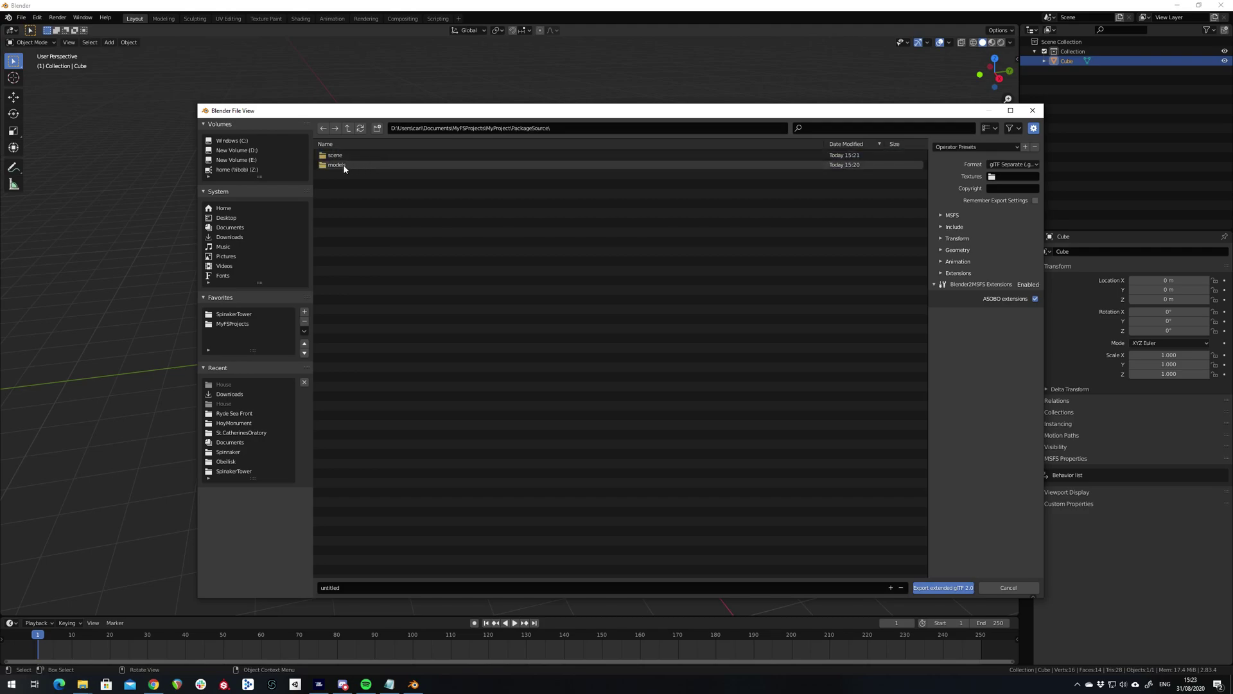
{"action": "double_click", "coordinate": [342, 164]}
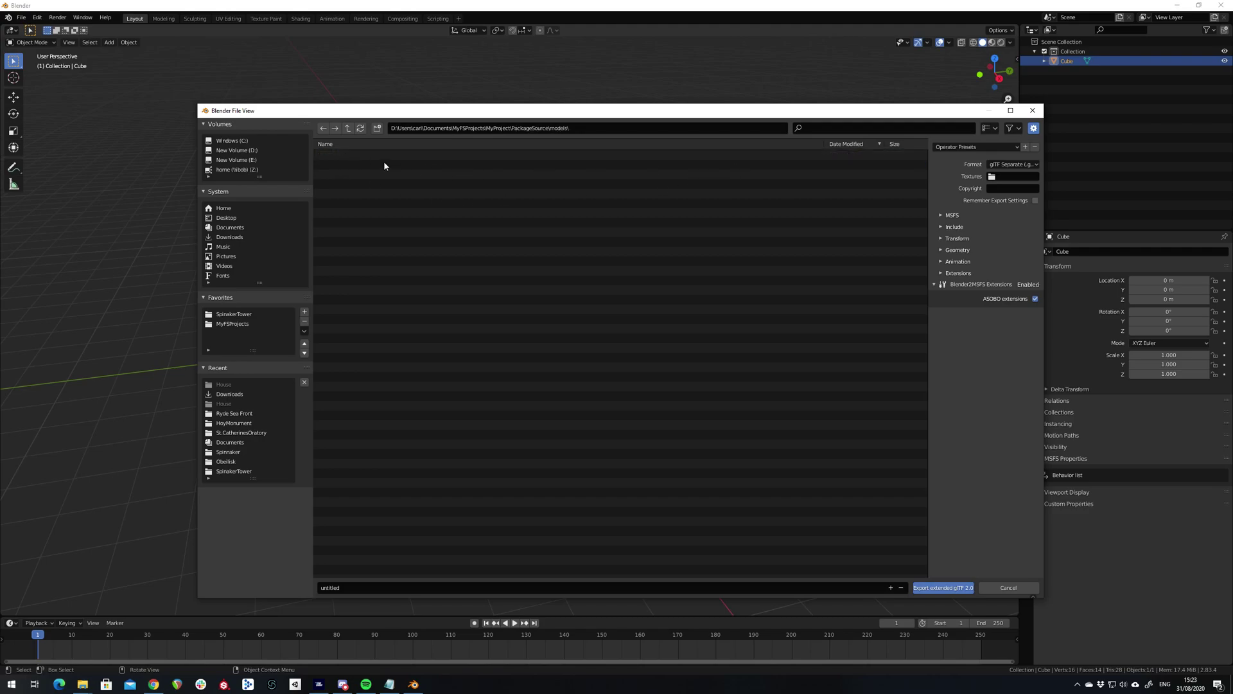
Step: Create a folder named house inside models and enter it
{"action": "left_click", "coordinate": [378, 128]}
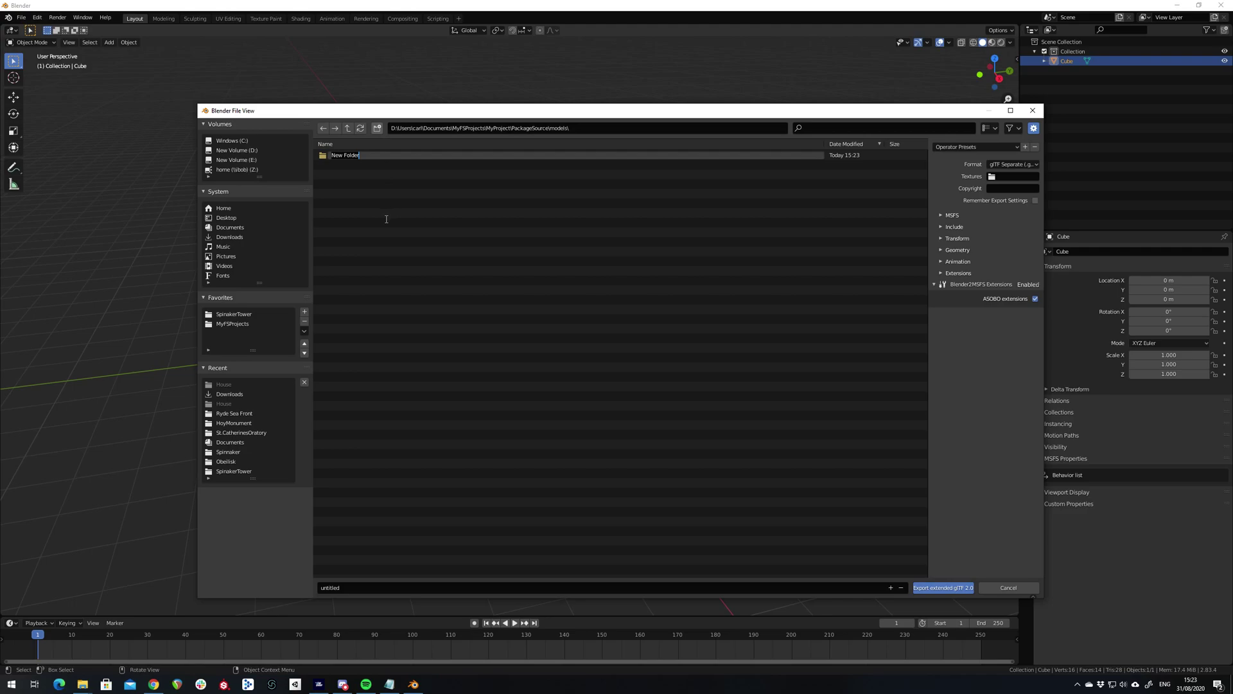
{"action": "type", "text": "H"}
{"action": "key", "text": "Return"}
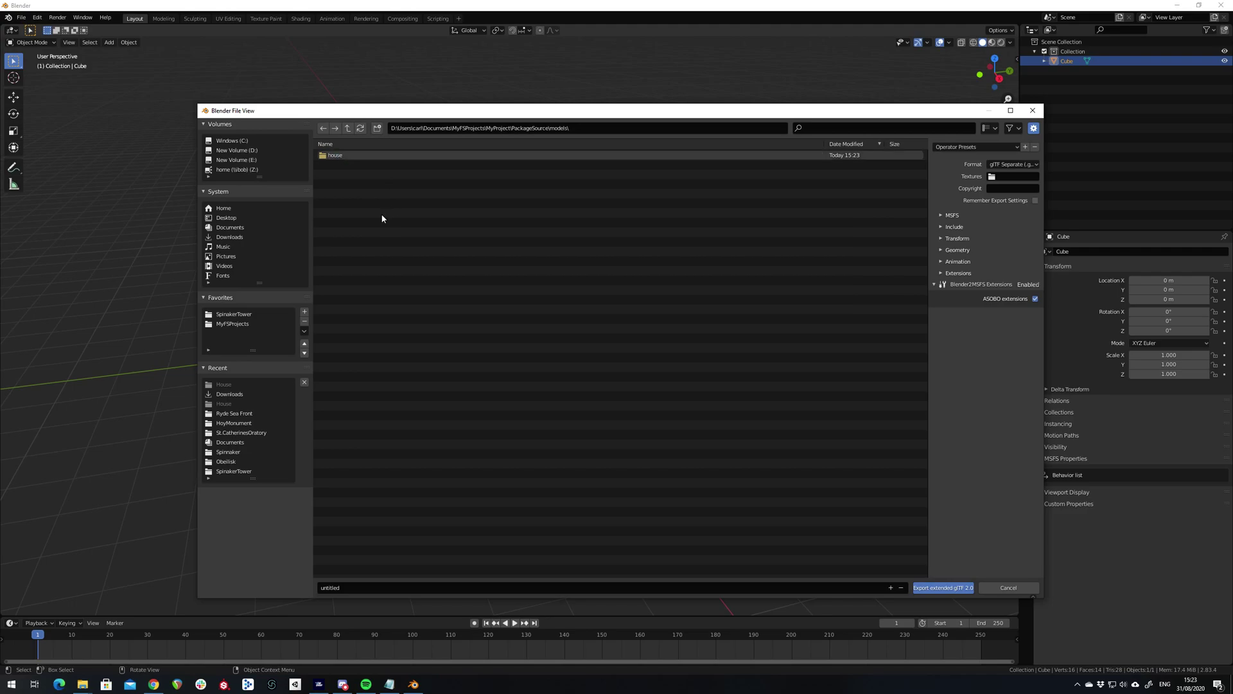
{"action": "double_click", "coordinate": [336, 157]}
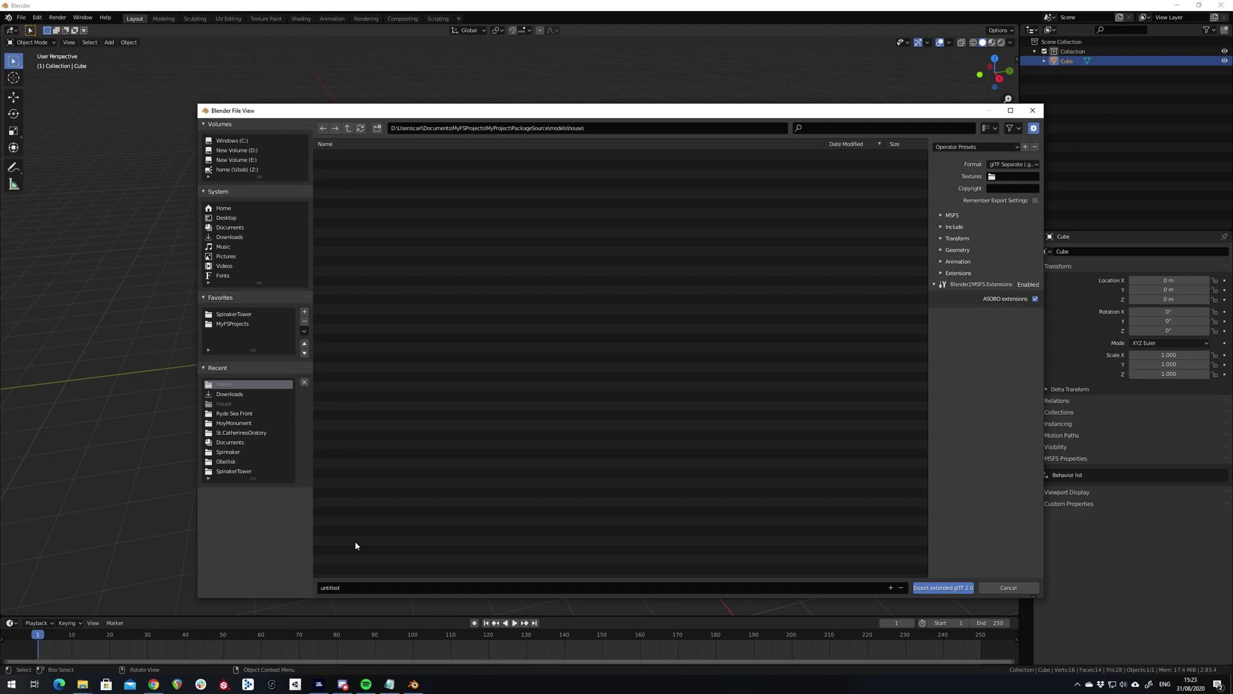
Step: In the MSFS export settings, enable XML generation with the filename House.xml
{"action": "left_click", "coordinate": [942, 216]}
{"action": "left_click", "coordinate": [1035, 243]}
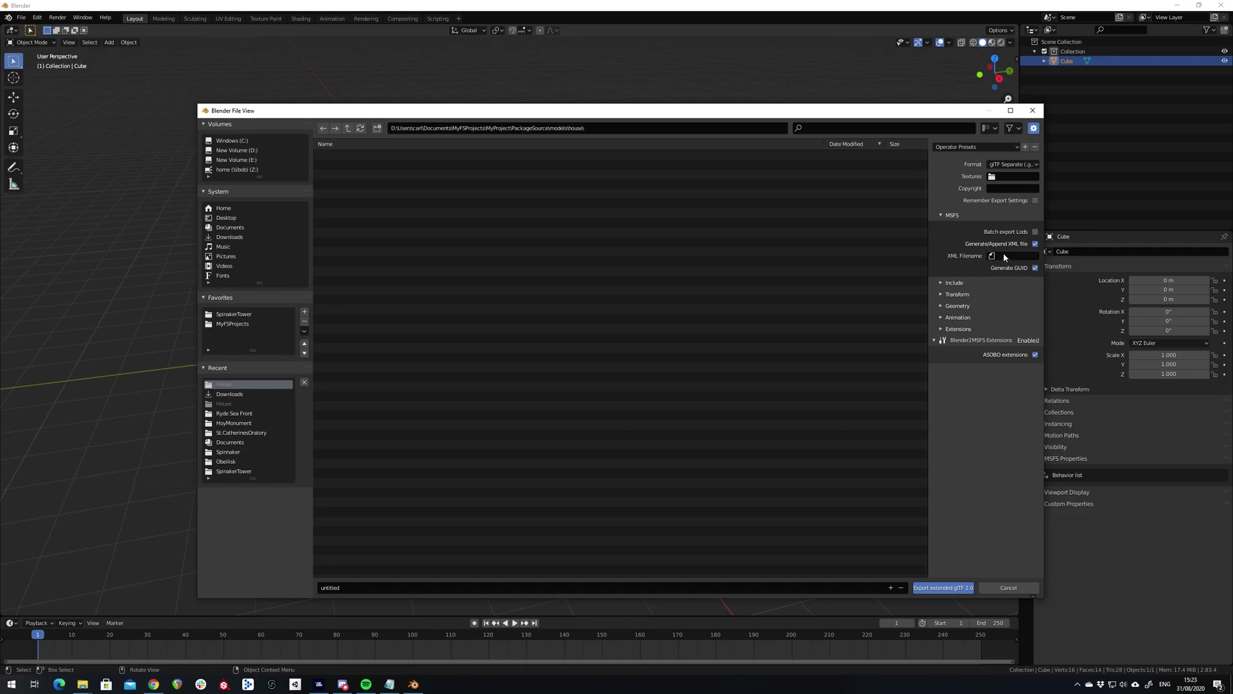
{"action": "left_click", "coordinate": [1005, 256]}
{"action": "key", "text": "Return"}
Step: Name the export file House and run the glTF export
{"action": "left_click", "coordinate": [346, 589]}
{"action": "type", "text": "House"}
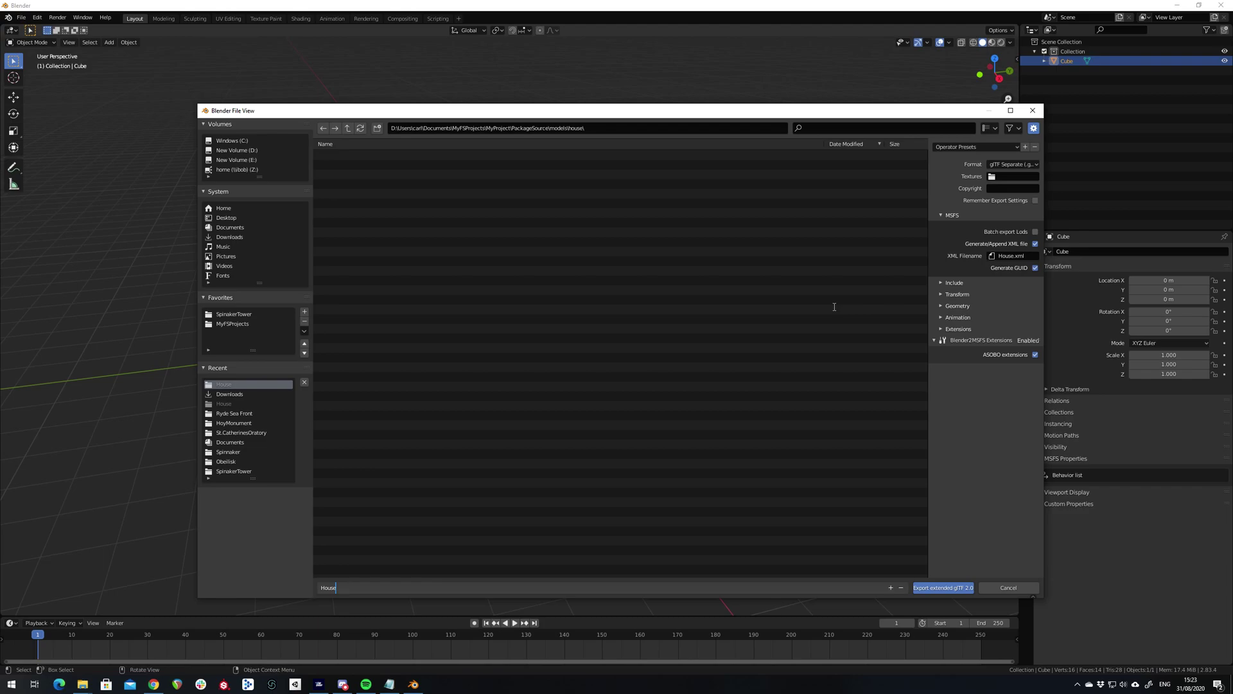
{"action": "left_click", "coordinate": [739, 384]}
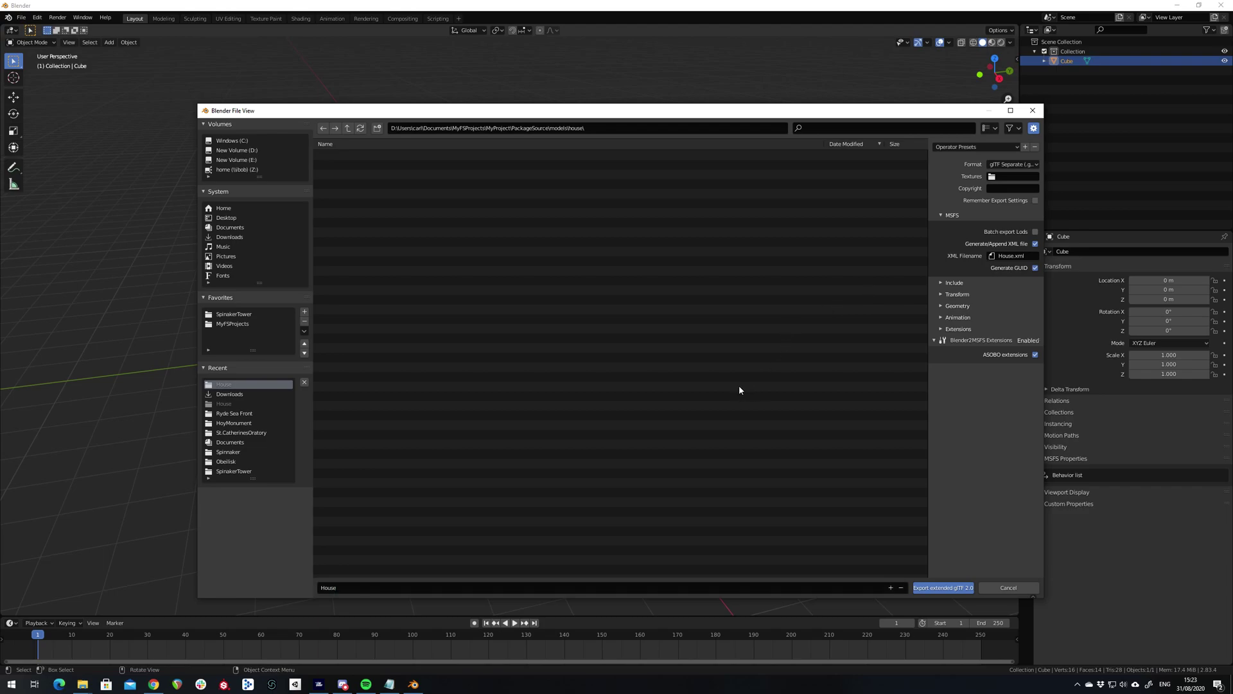
{"action": "left_click", "coordinate": [941, 283]}
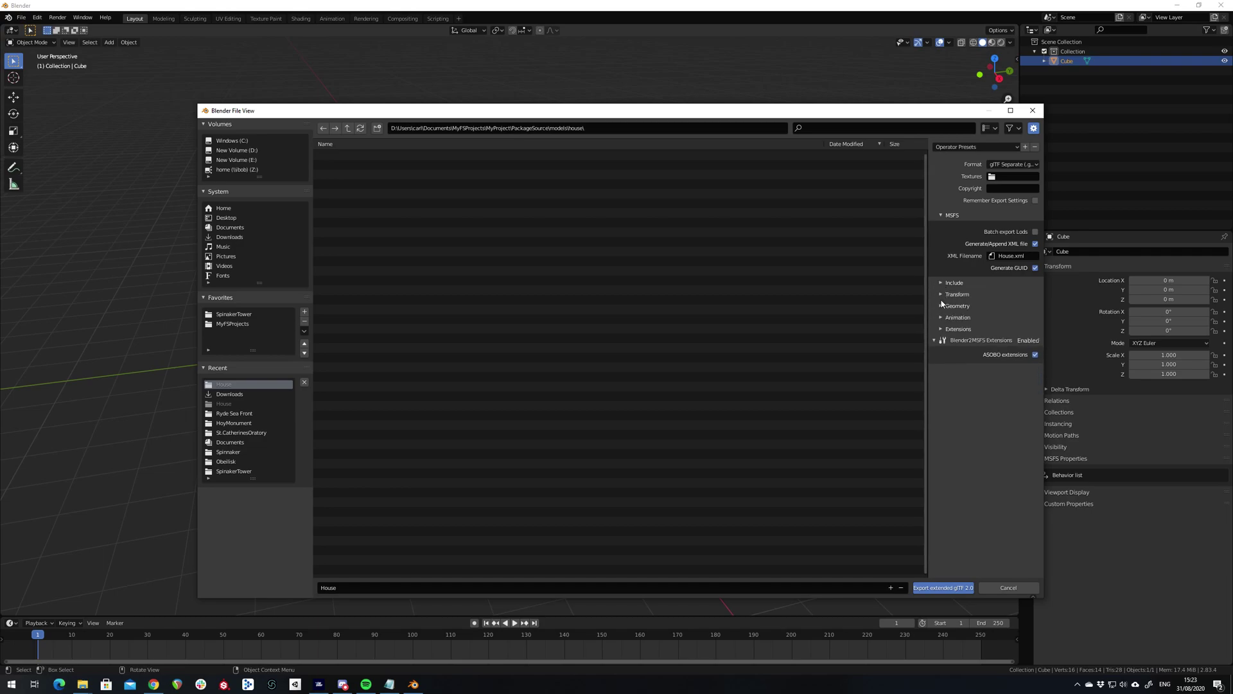
{"action": "left_click", "coordinate": [942, 284]}
{"action": "left_click", "coordinate": [942, 588]}
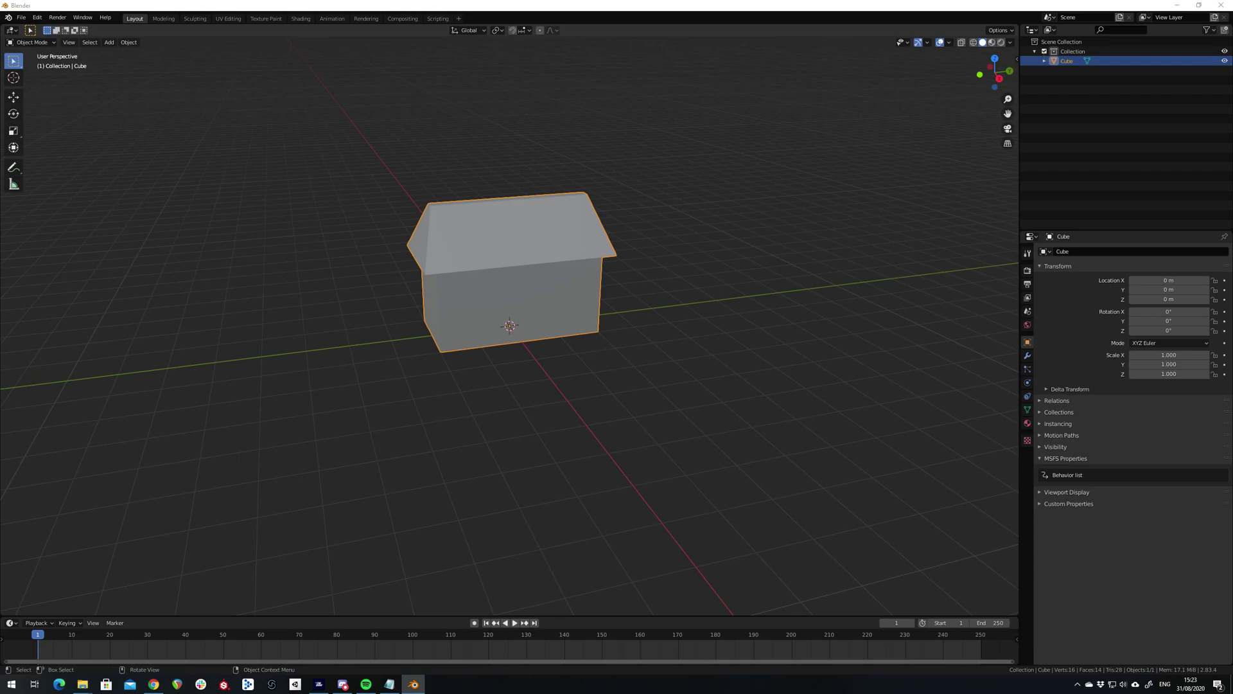
Step: In File Explorer, go to PackageSource\models\house and bring up House.xml's context menu
{"action": "key", "text": "alt+Tab"}
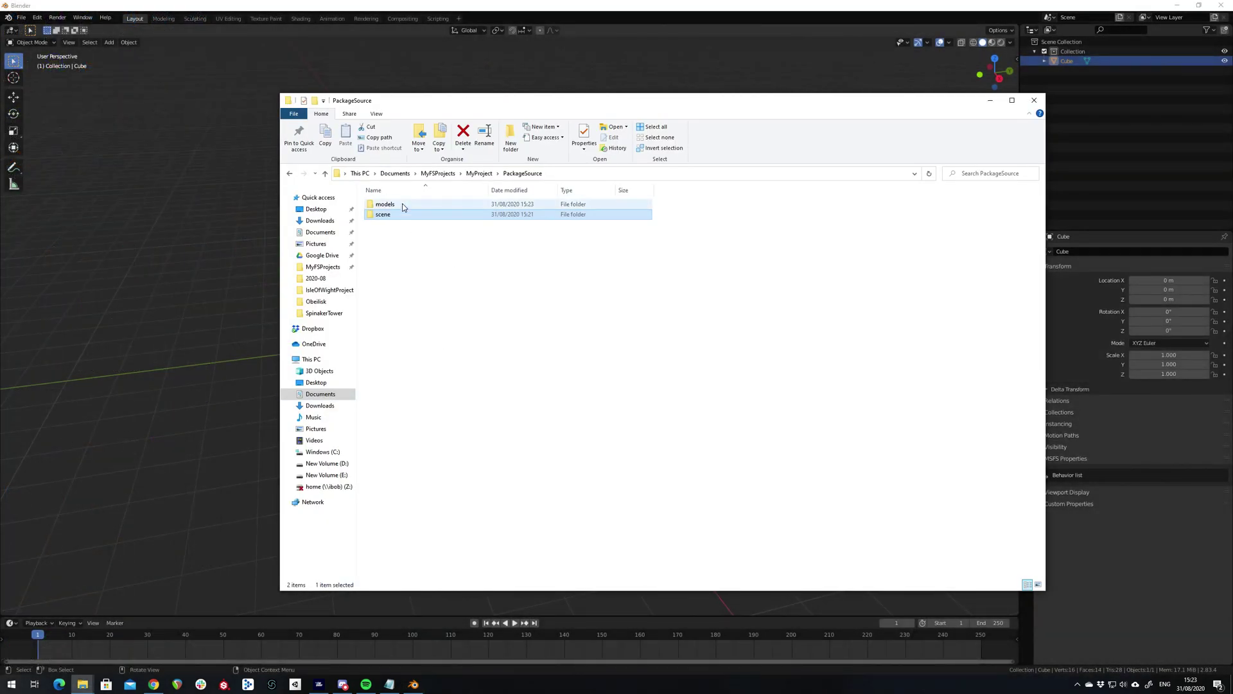
{"action": "left_click", "coordinate": [403, 205]}
{"action": "double_click", "coordinate": [403, 206]}
{"action": "double_click", "coordinate": [399, 204]}
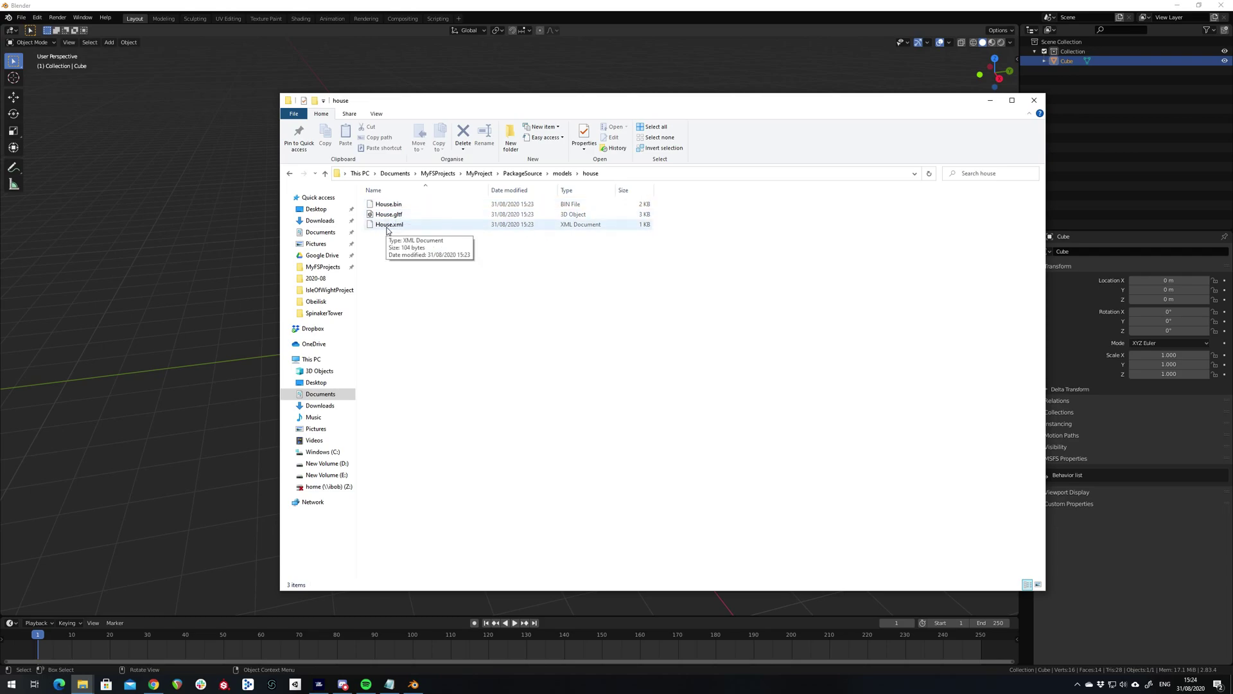
{"action": "left_click", "coordinate": [393, 228]}
{"action": "right_click", "coordinate": [393, 227]}
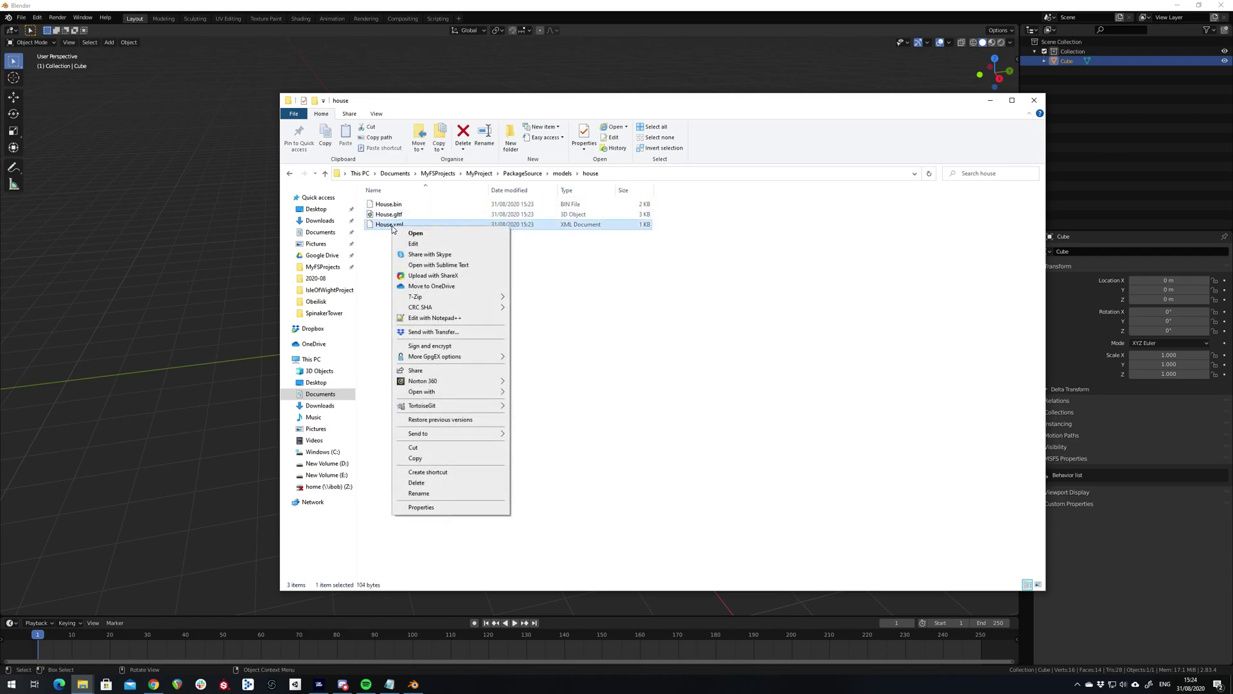
Step: Open House.xml in Sublime Text, change the version to 1.1, save, close, and return to Blender
{"action": "left_click", "coordinate": [444, 265]}
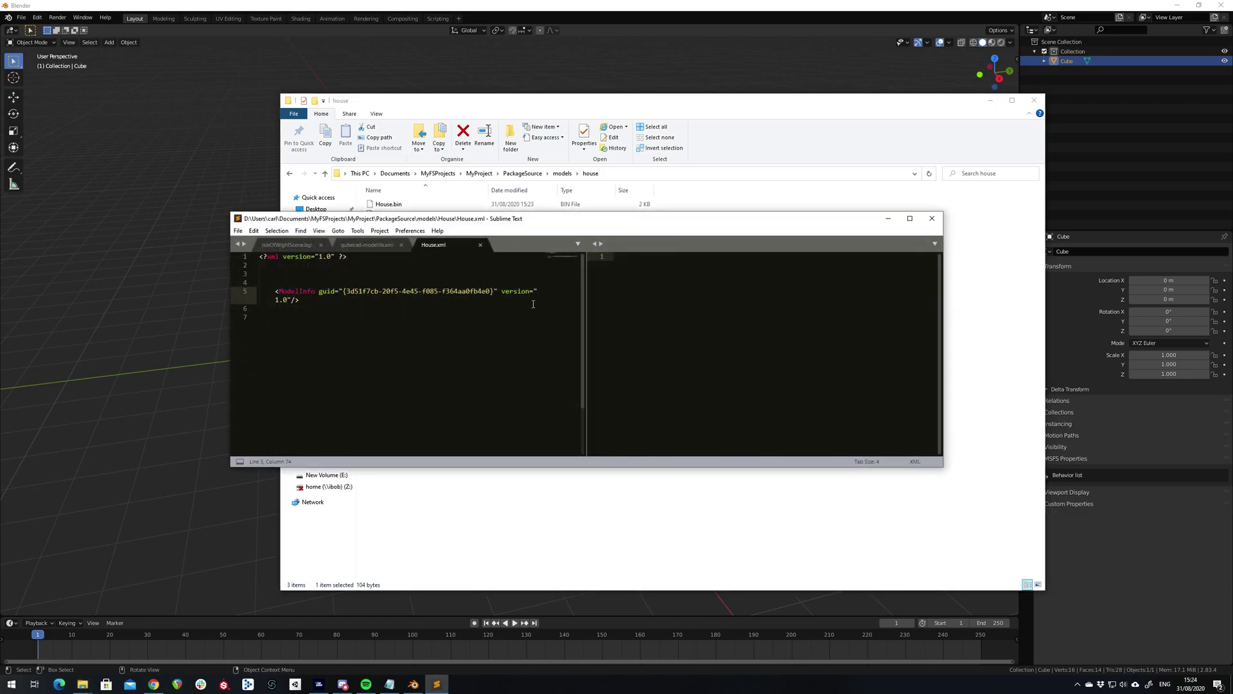
{"action": "key", "text": "BackSpace"}
{"action": "type", "text": "1"}
{"action": "left_click", "coordinate": [238, 230]}
{"action": "left_click", "coordinate": [266, 306]}
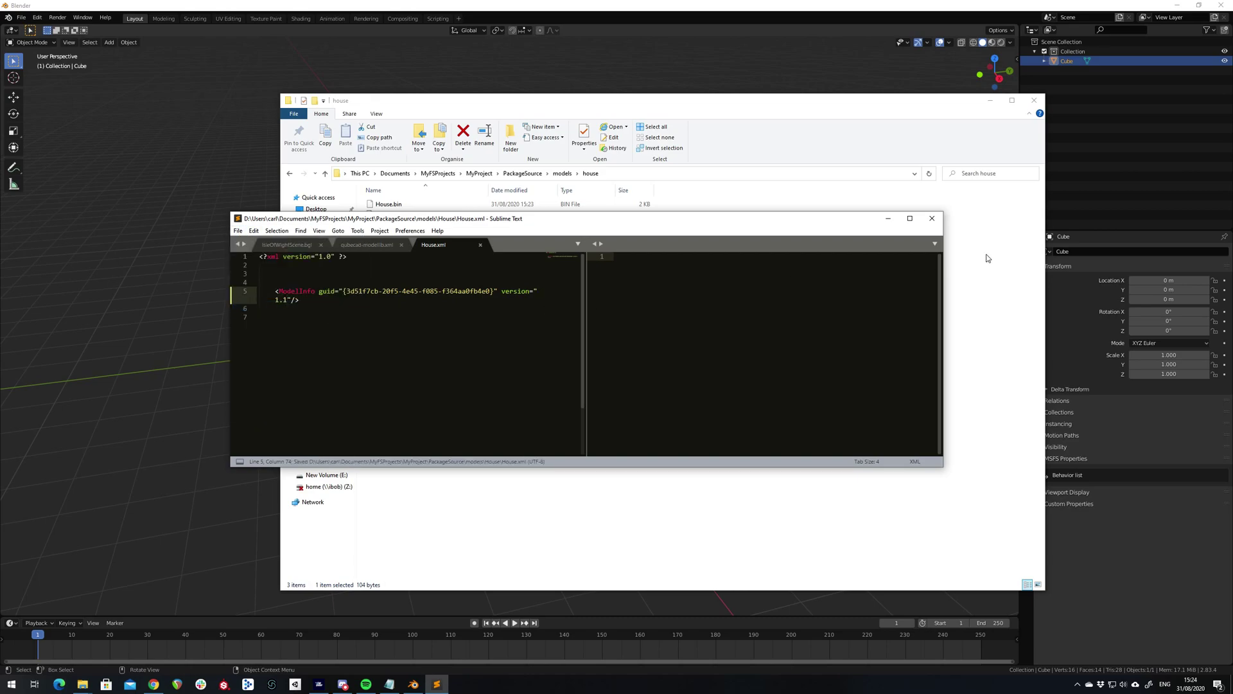
{"action": "left_click", "coordinate": [932, 219]}
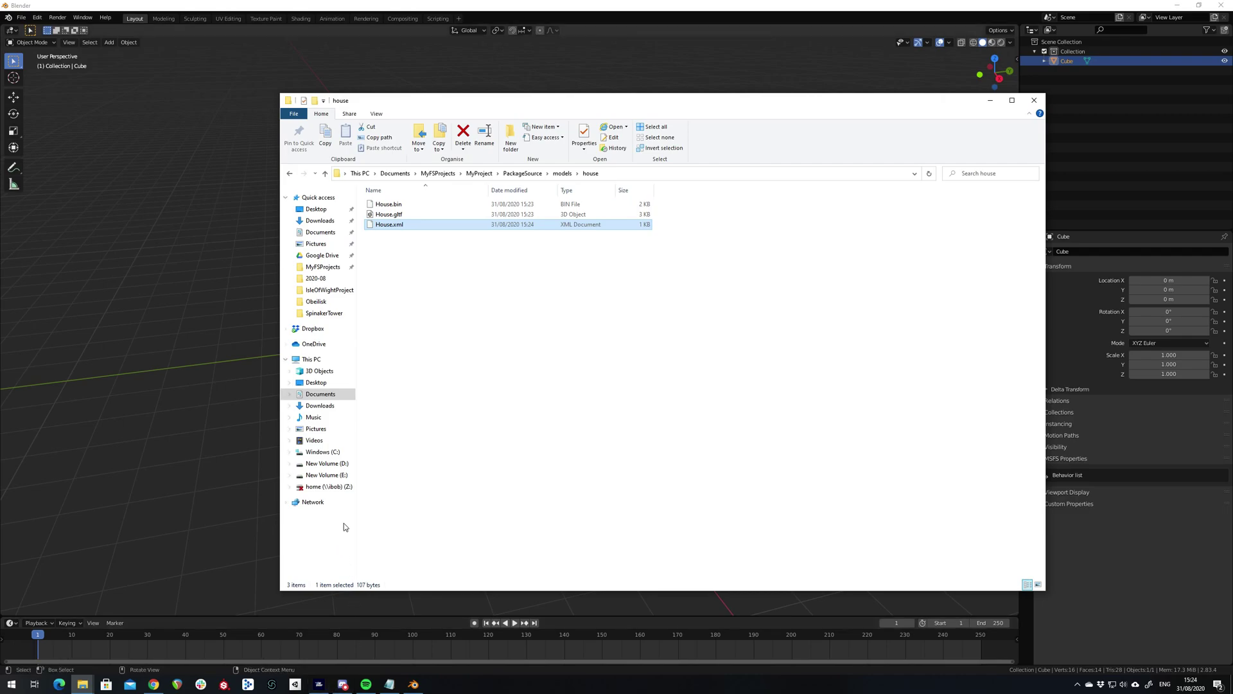
{"action": "left_click", "coordinate": [989, 101]}
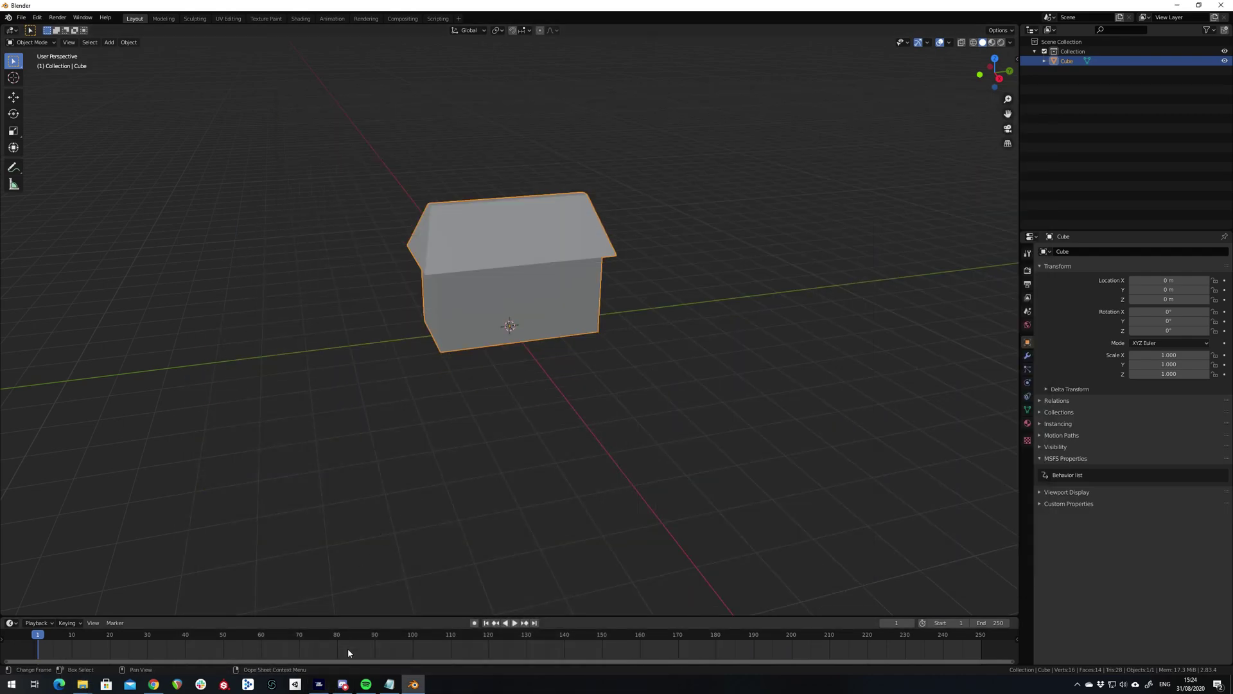
Step: In Flight Simulator, turn Developer Mode ON under General > Developers and resume the flight
{"action": "left_click", "coordinate": [319, 685]}
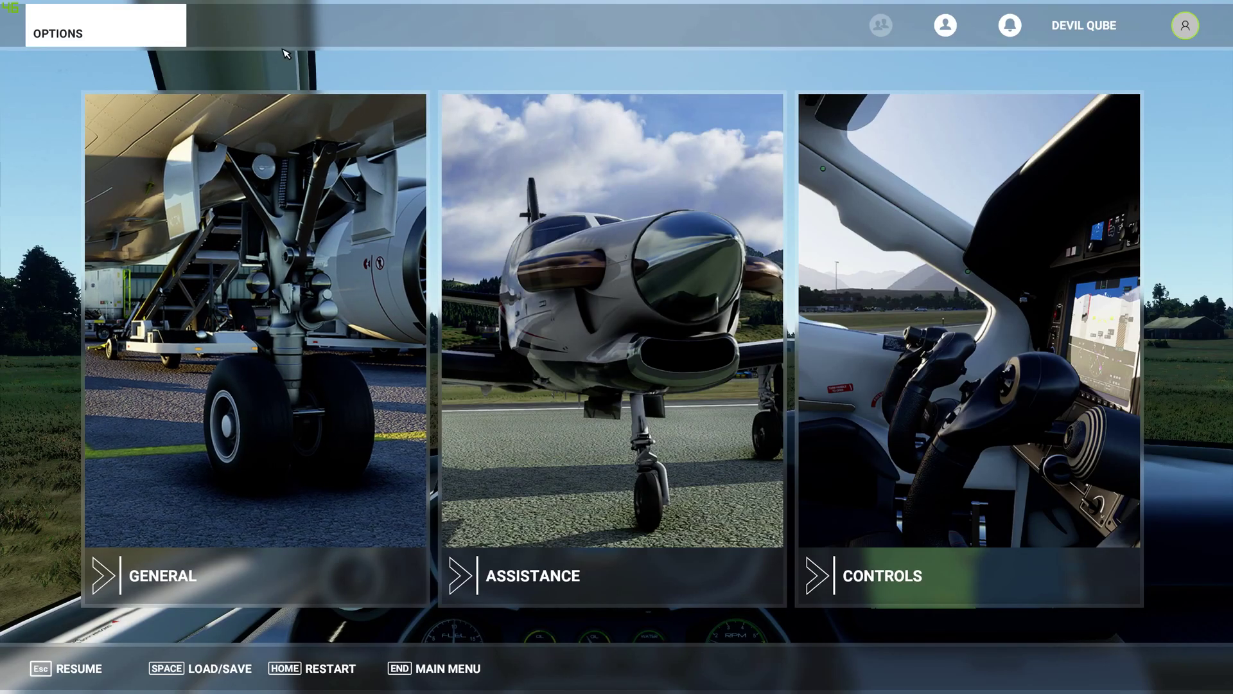
{"action": "left_click", "coordinate": [265, 307]}
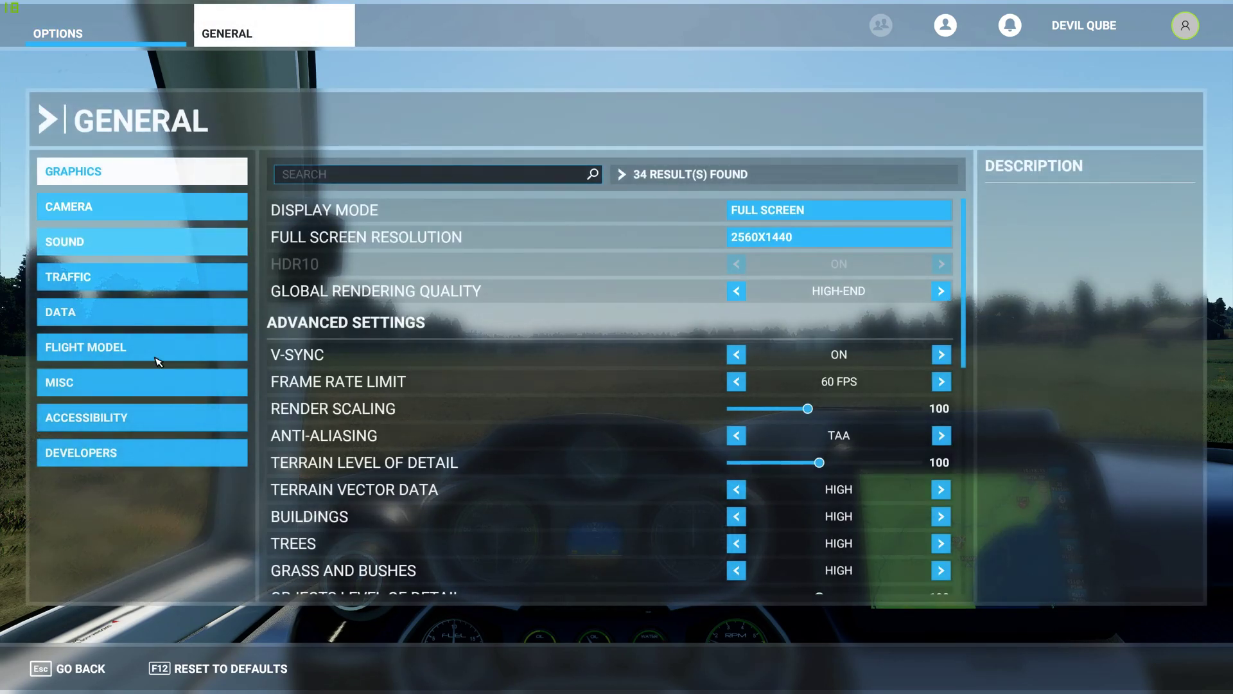
{"action": "left_click", "coordinate": [96, 465]}
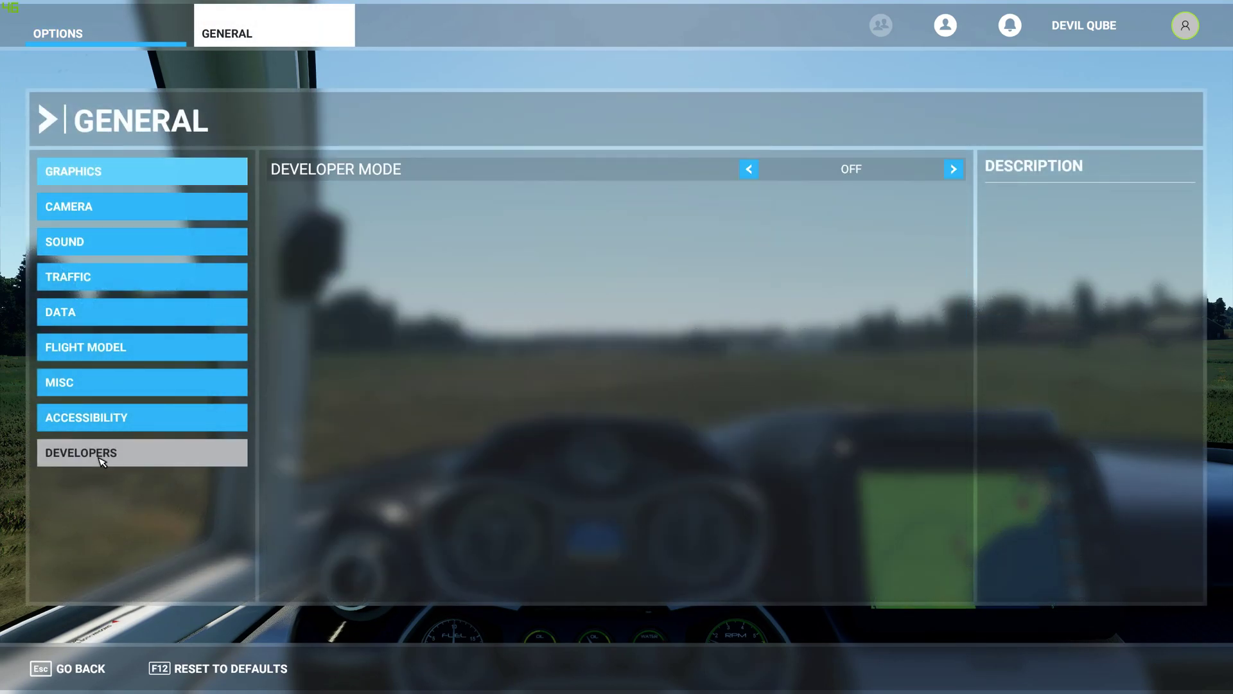
{"action": "left_click", "coordinate": [955, 169]}
{"action": "left_click", "coordinate": [366, 668]}
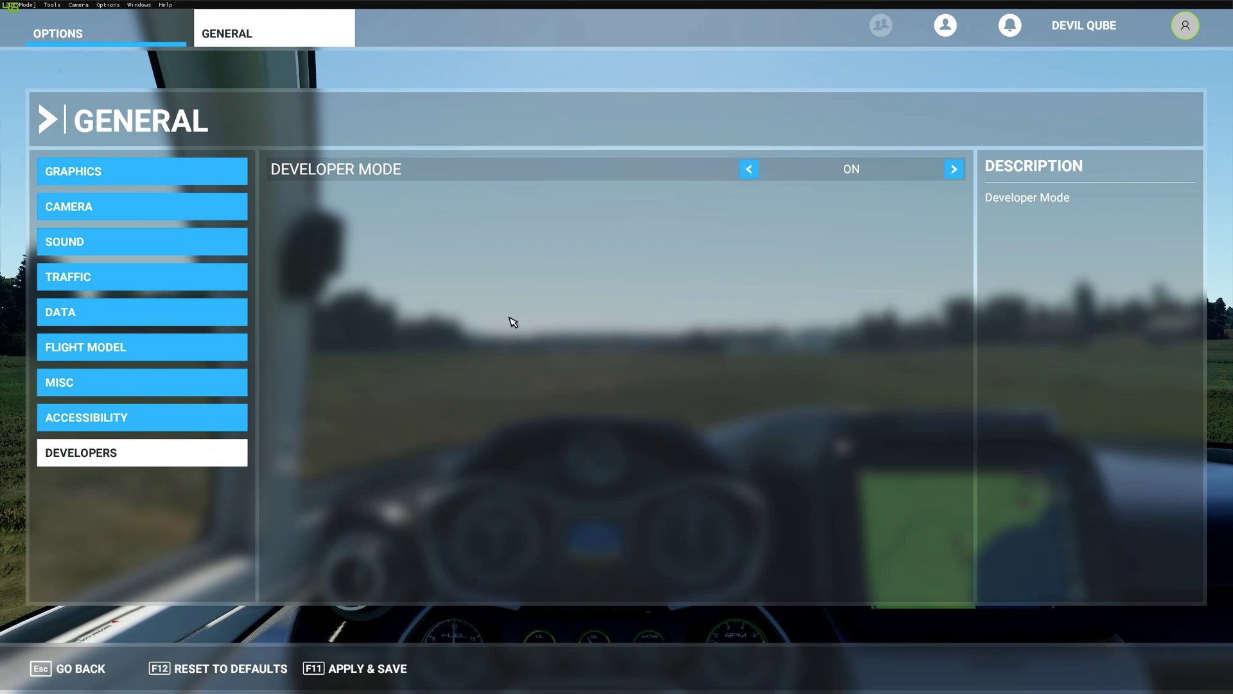
{"action": "key", "text": "Escape"}
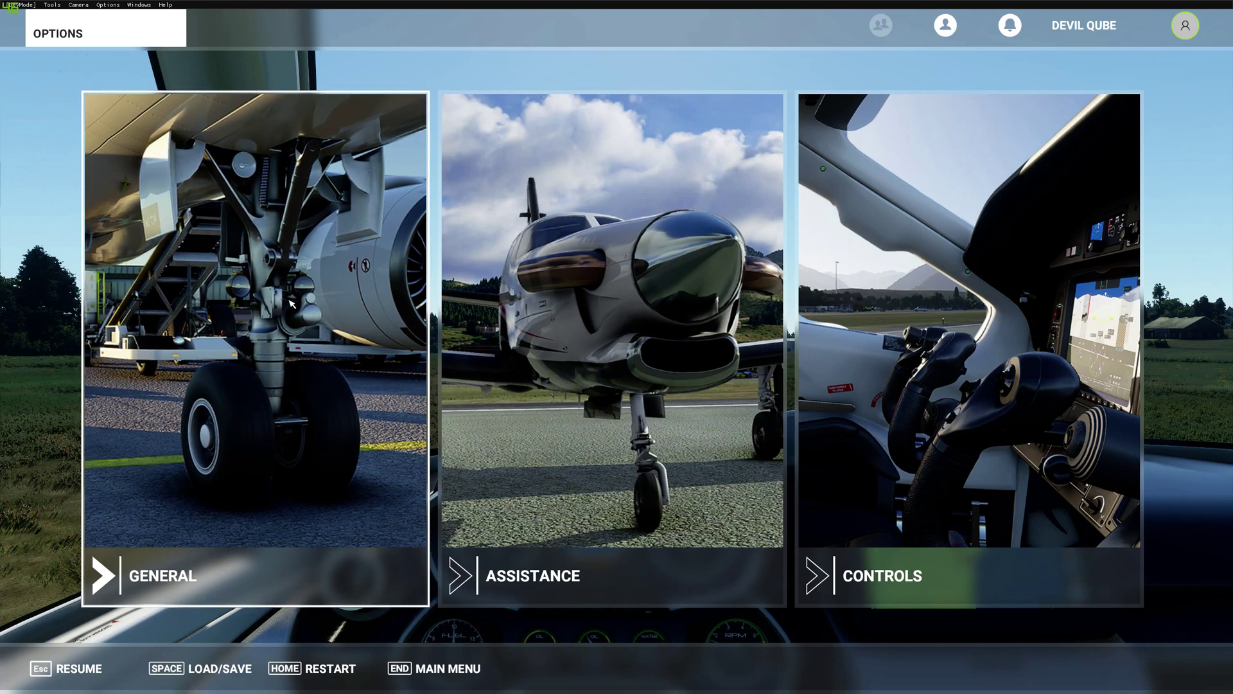
{"action": "key", "text": "Escape"}
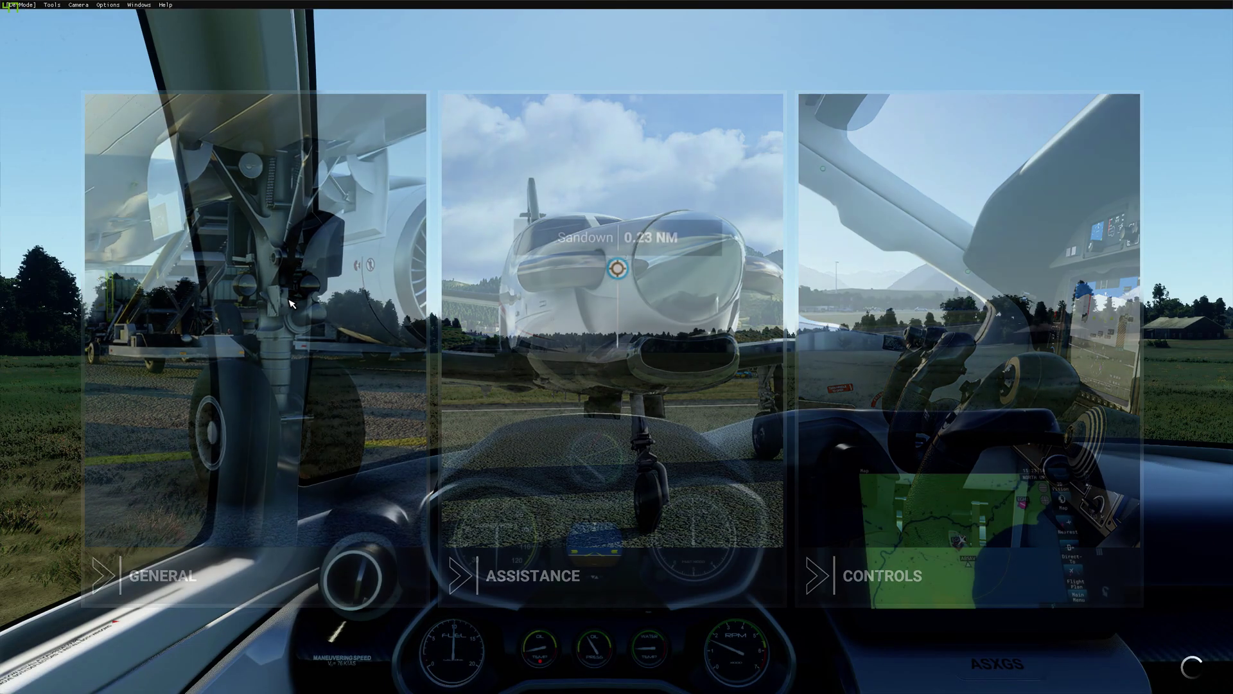
Step: Switch to the free Developer Camera and open the Project Editor with its Inspector
{"action": "left_click", "coordinate": [79, 5]}
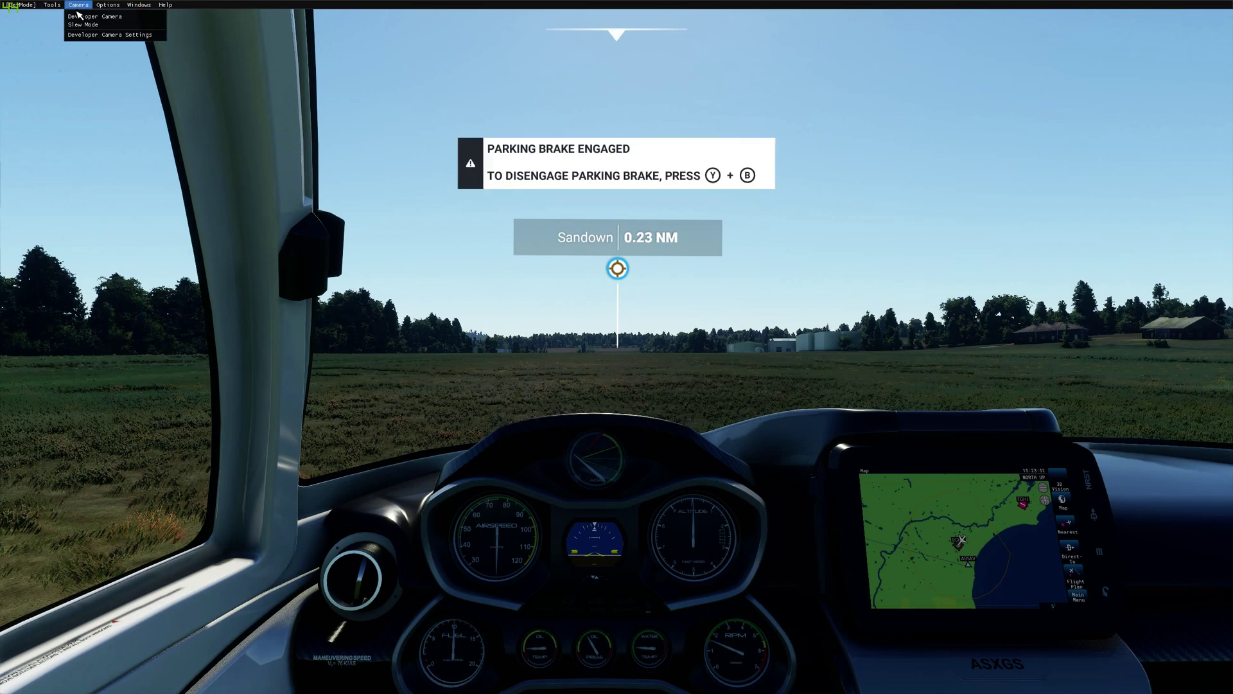
{"action": "left_click", "coordinate": [116, 25]}
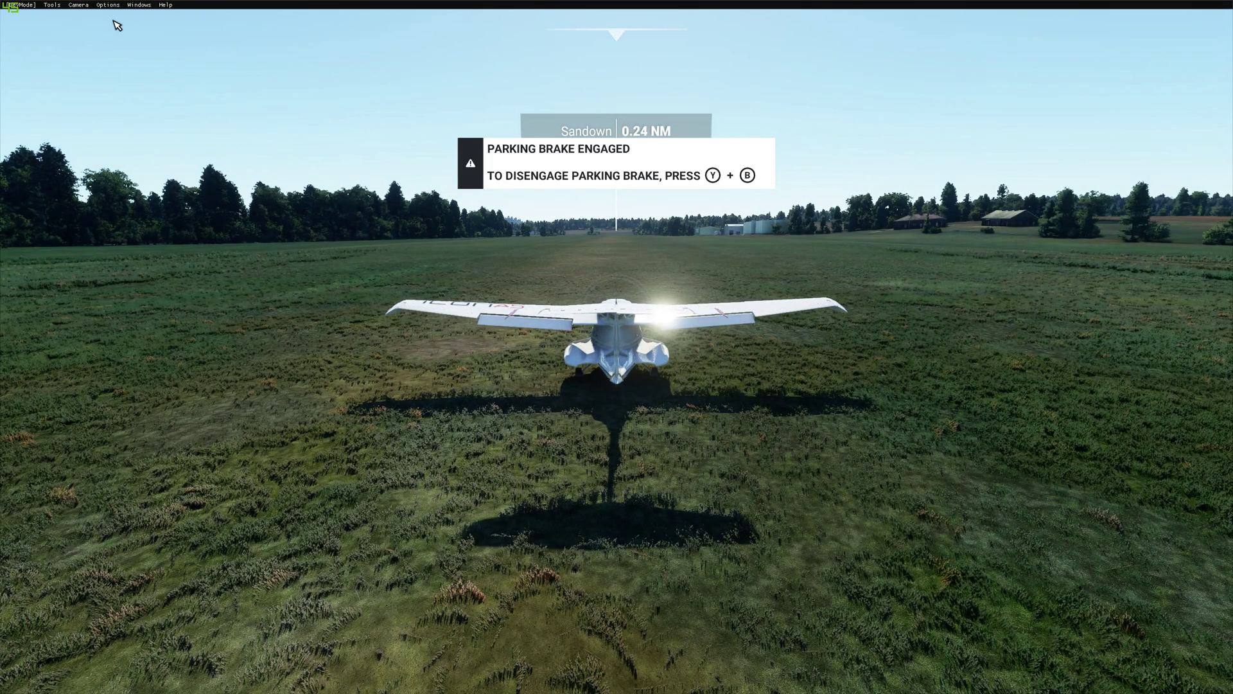
{"action": "left_click", "coordinate": [55, 6]}
{"action": "left_click", "coordinate": [76, 19]}
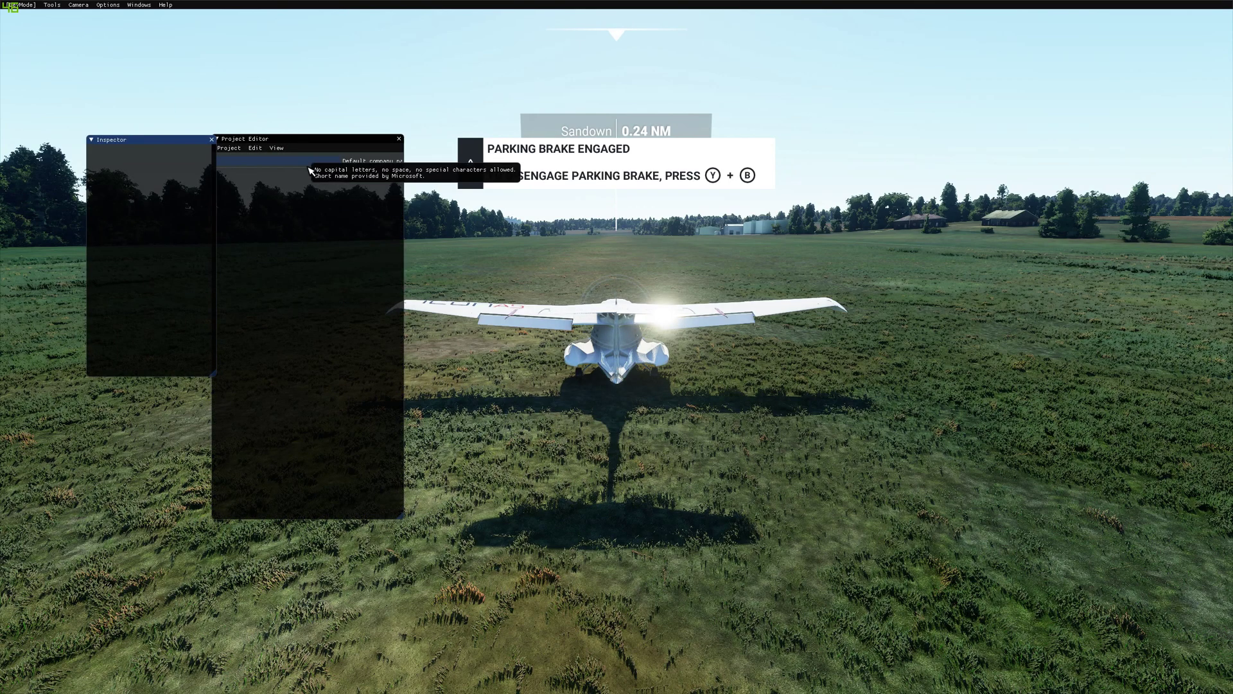
Step: Create a new project, MyProject.xml, in the Documents\MyFSProjects\MyProject folder
{"action": "left_click", "coordinate": [235, 152]}
{"action": "left_click", "coordinate": [235, 152]}
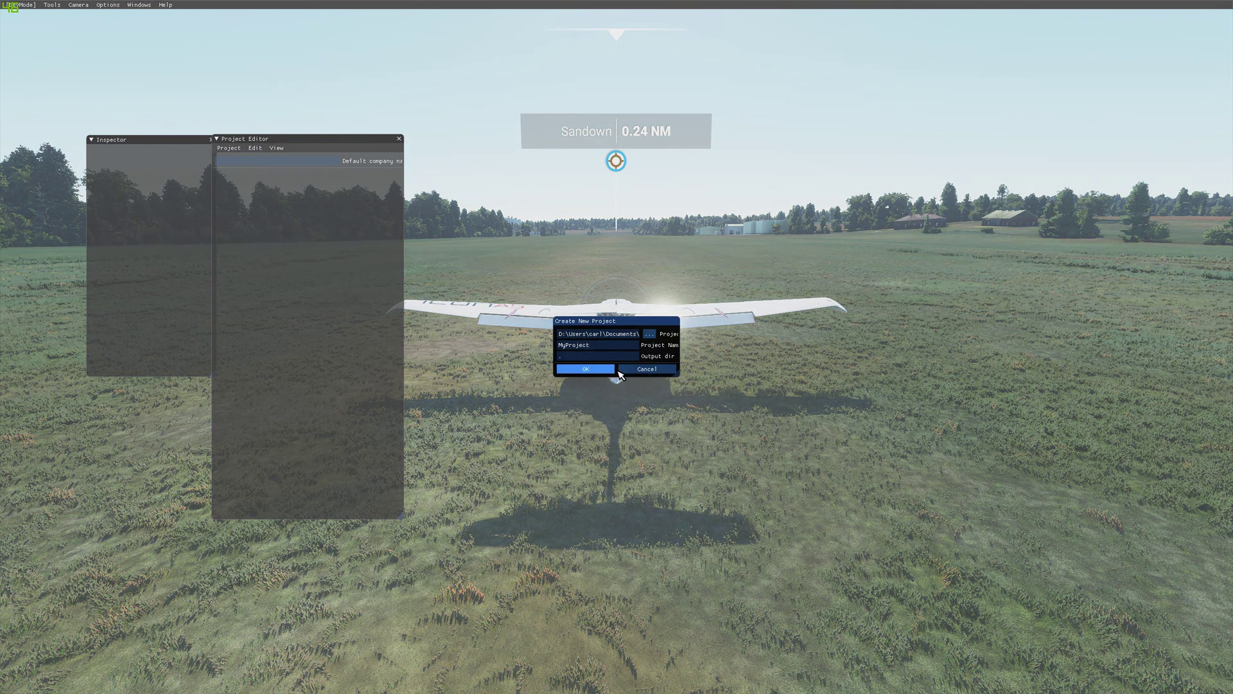
{"action": "left_click", "coordinate": [650, 334]}
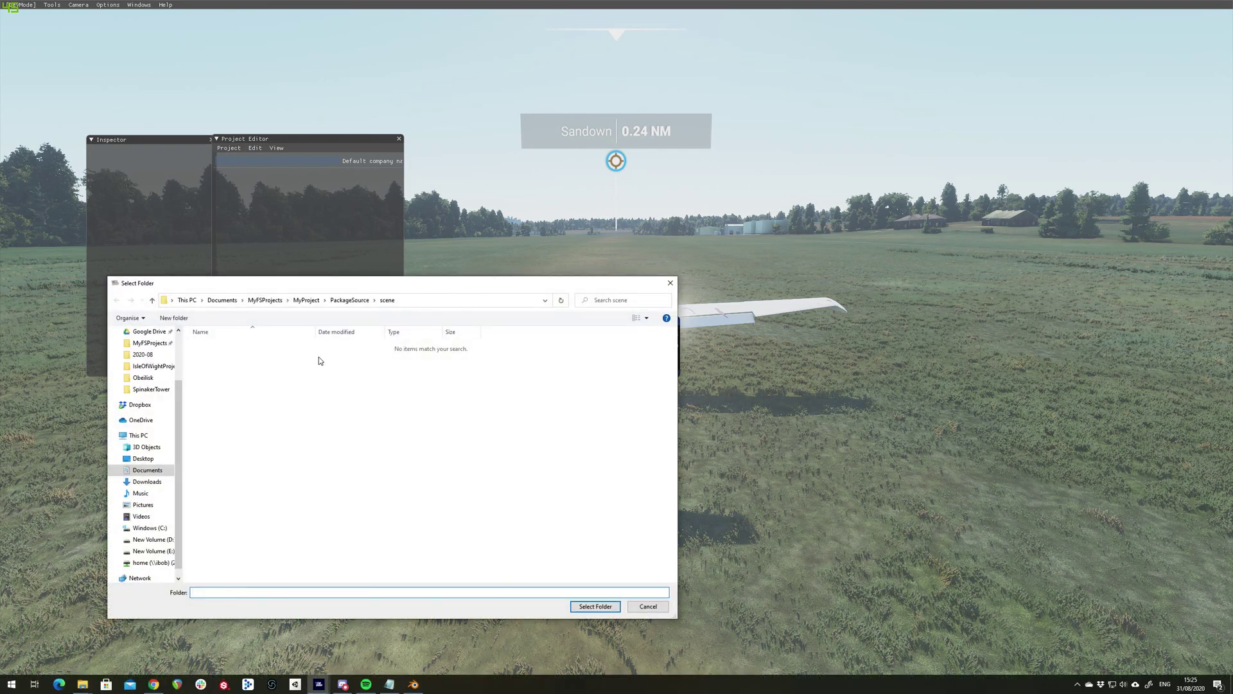
{"action": "left_click", "coordinate": [301, 302]}
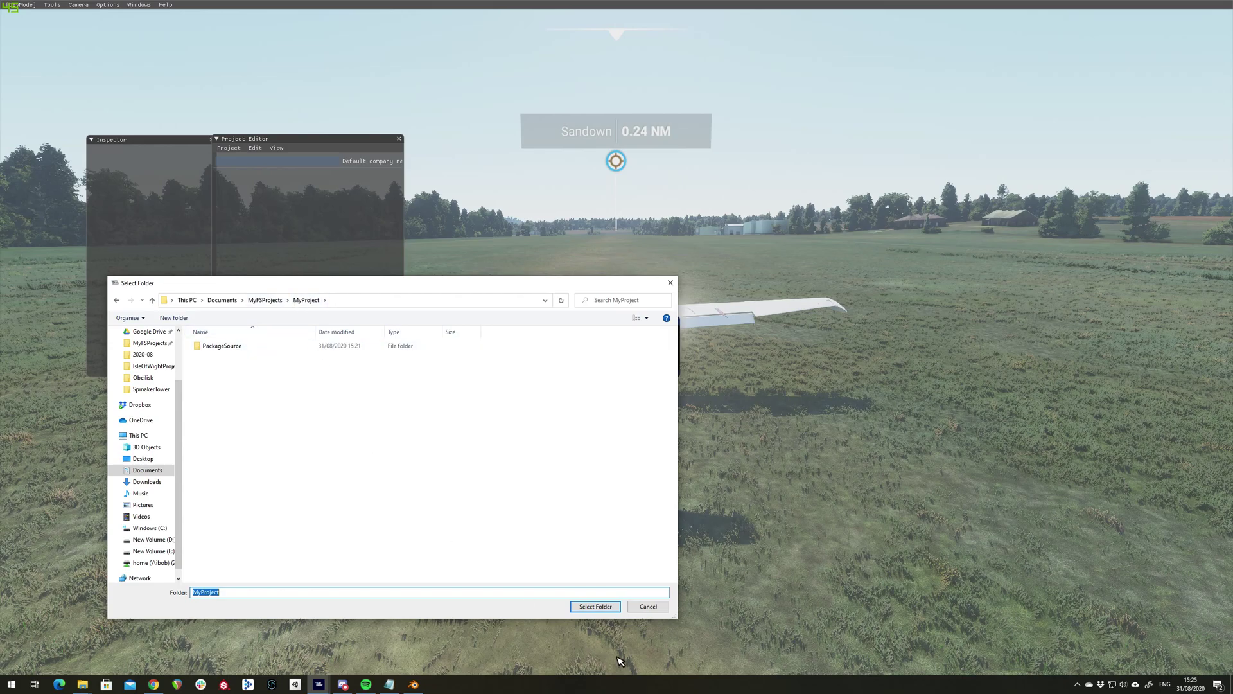
{"action": "left_click", "coordinate": [594, 607]}
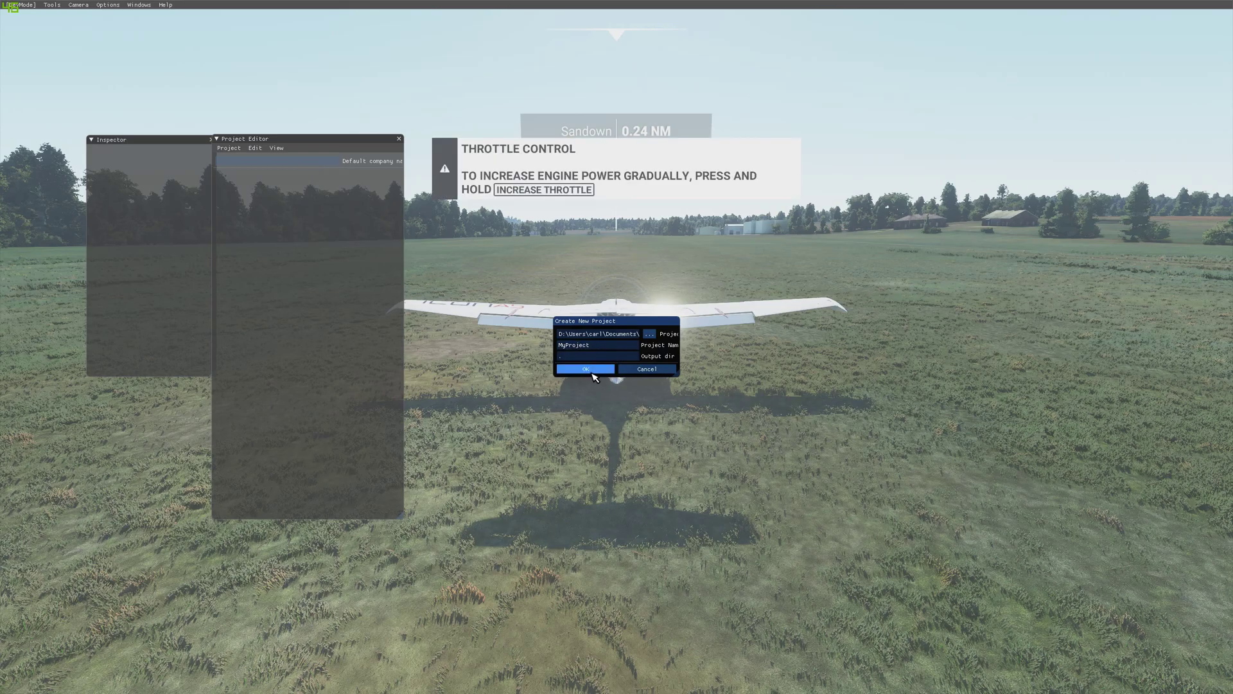
{"action": "left_click", "coordinate": [586, 370]}
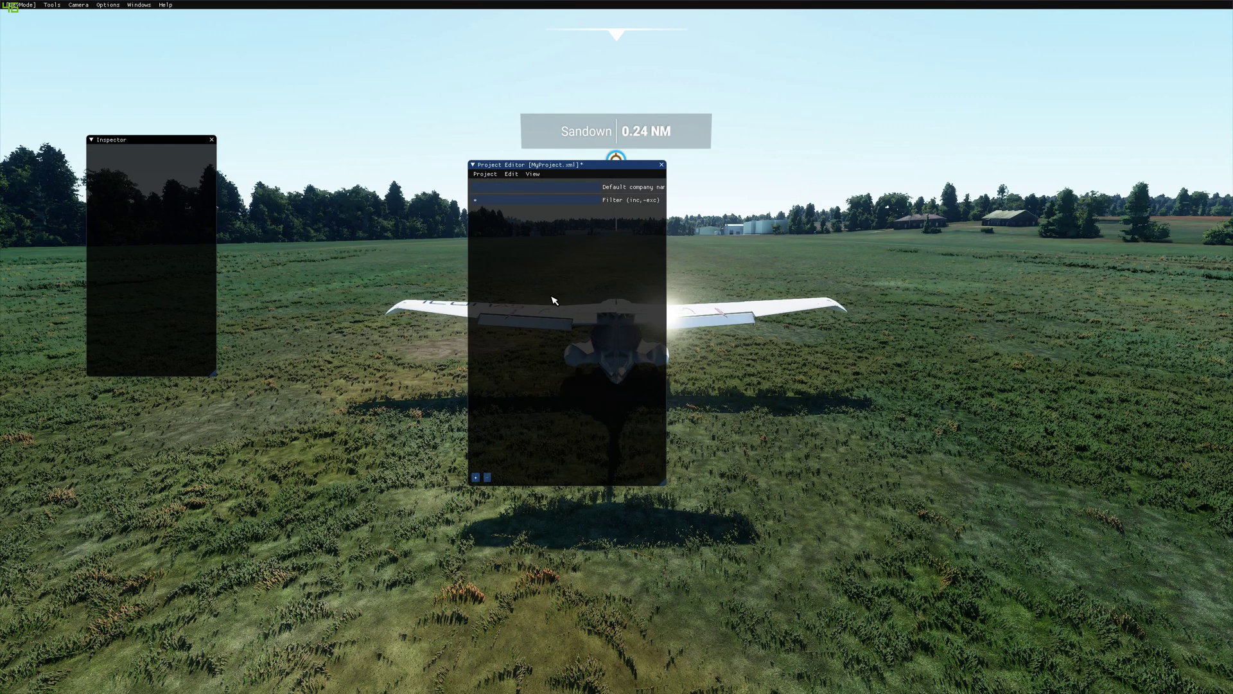
Step: Add a package named 'model' and set its company name to qubecad in both editors
{"action": "left_click", "coordinate": [476, 477]}
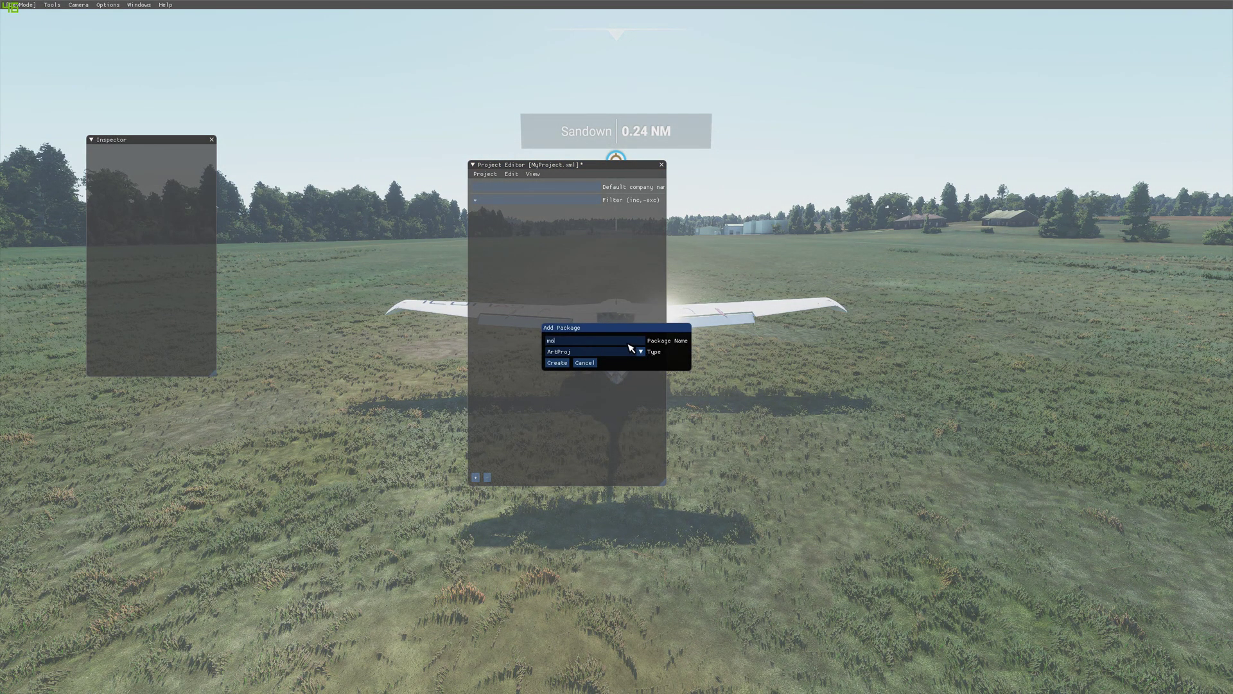
{"action": "left_click", "coordinate": [557, 363]}
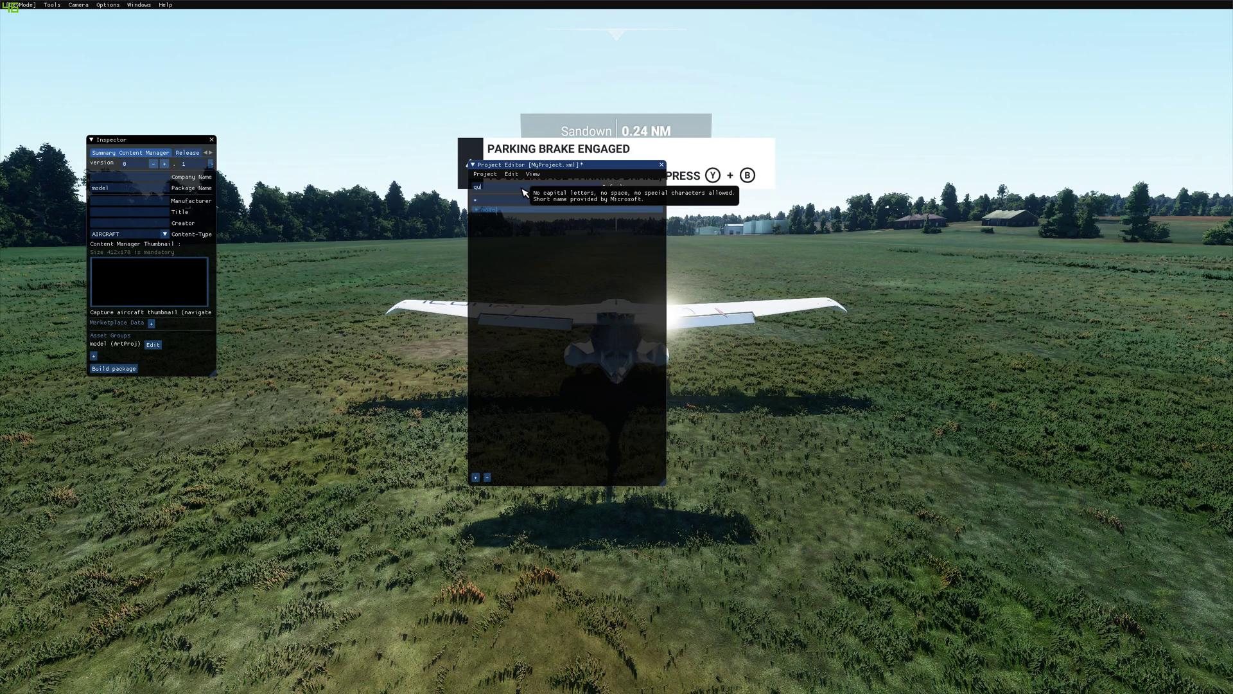
{"action": "left_click", "coordinate": [525, 193]}
{"action": "type", "text": "qubecad"}
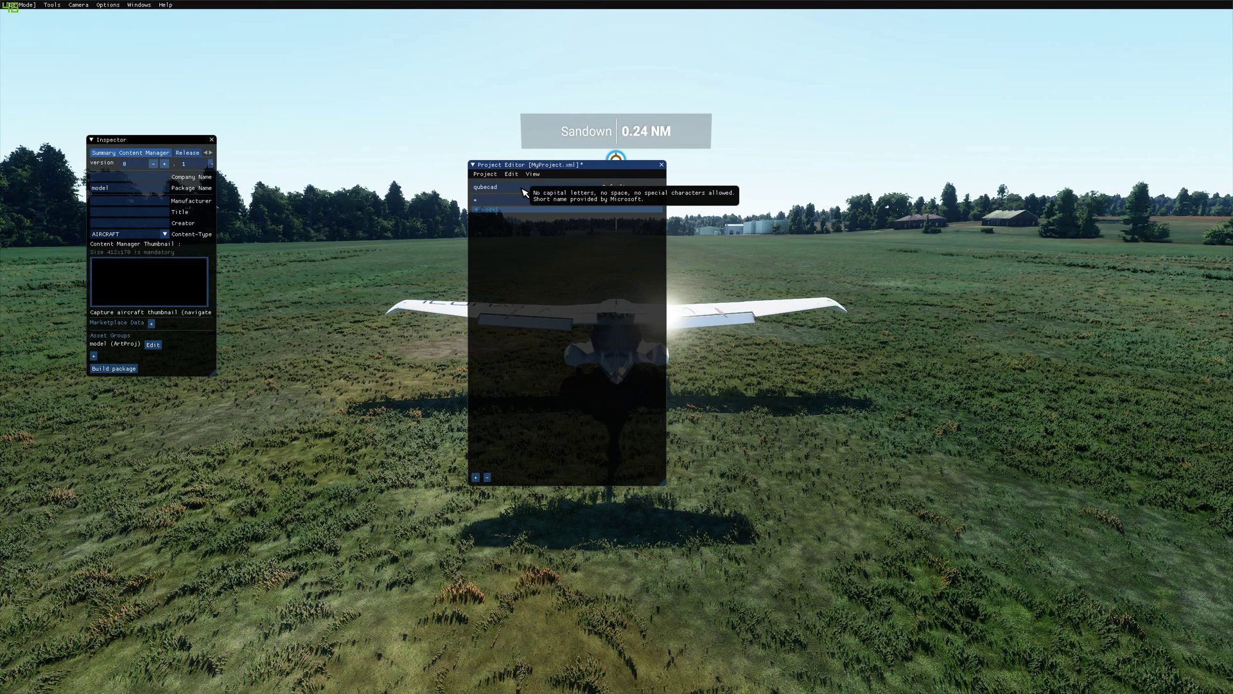
{"action": "left_click", "coordinate": [480, 211]}
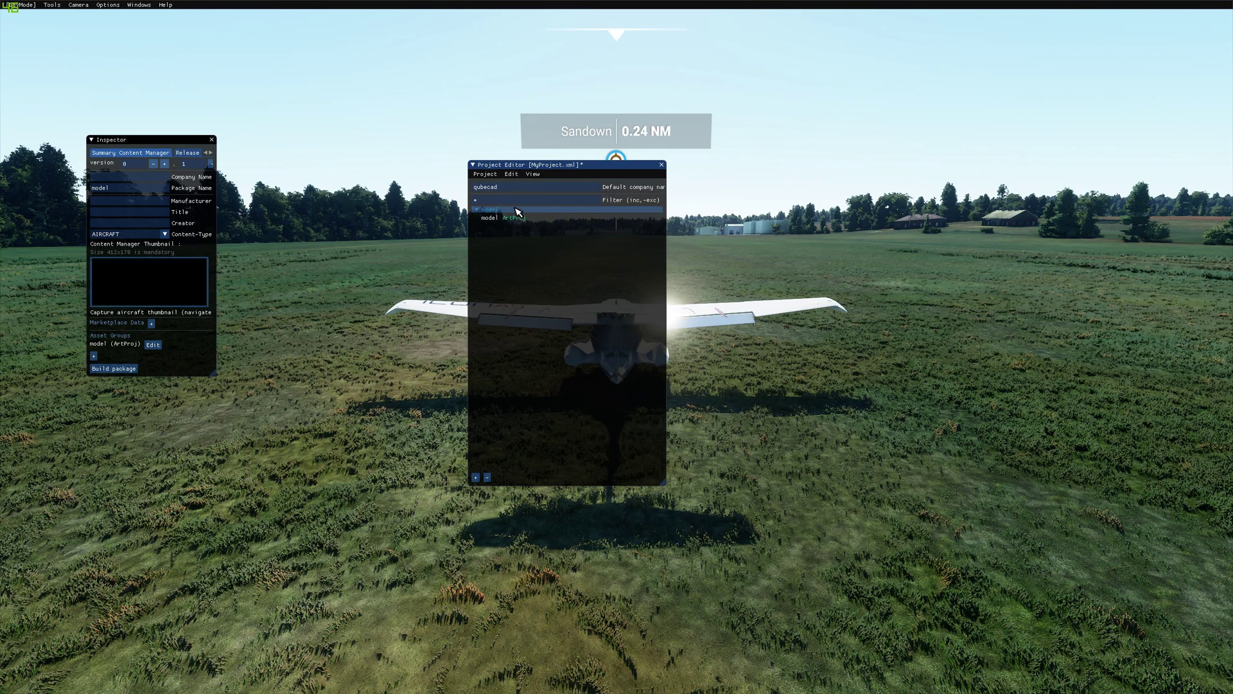
{"action": "left_click", "coordinate": [495, 219]}
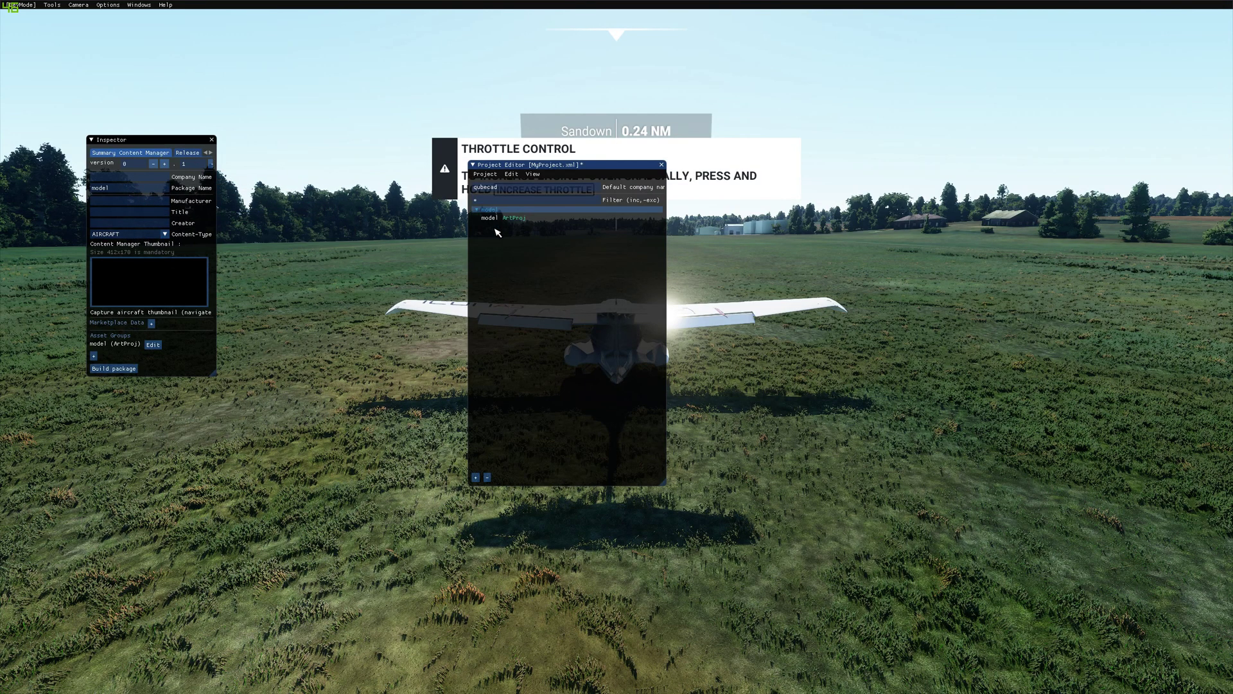
{"action": "left_click", "coordinate": [108, 180]}
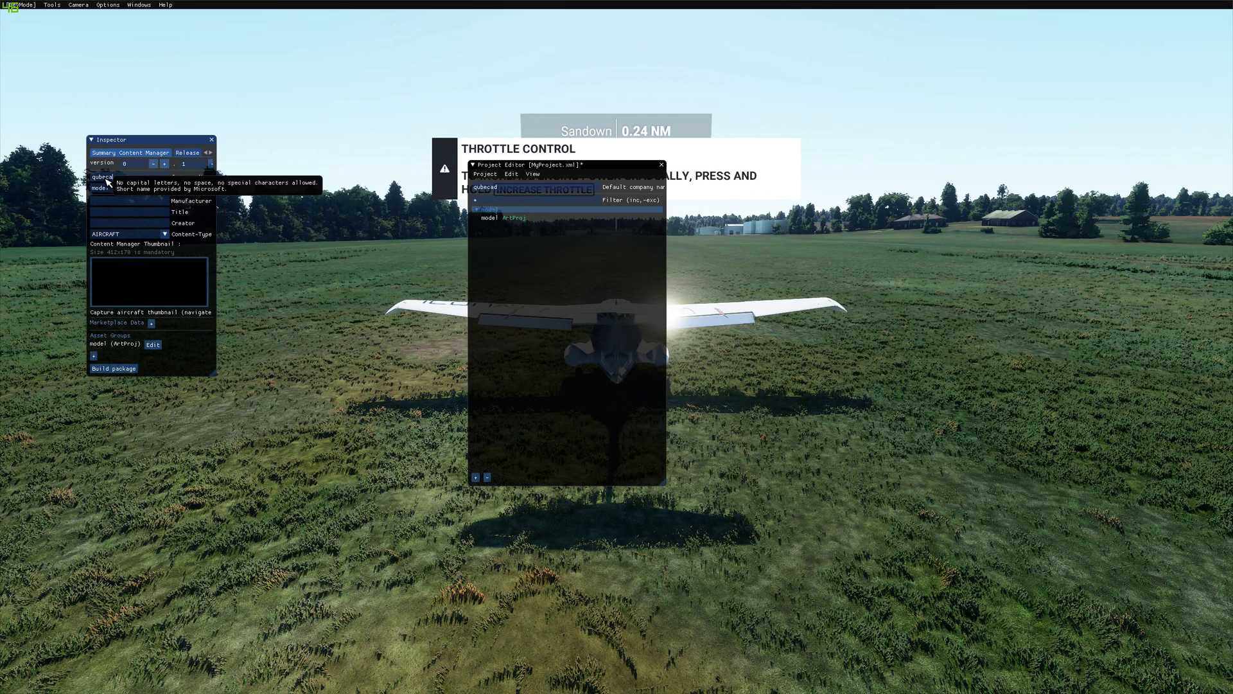
{"action": "key", "text": "Return"}
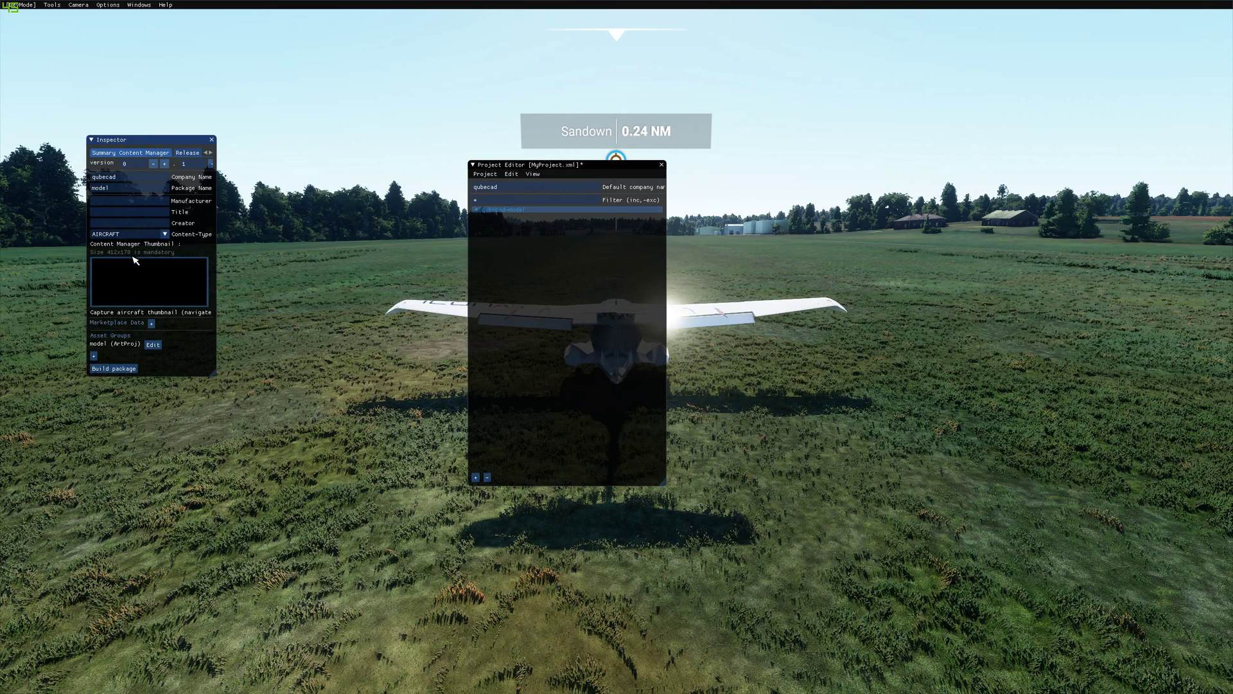
Step: Set the model package's content type to SCENERY
{"action": "left_click", "coordinate": [168, 236]}
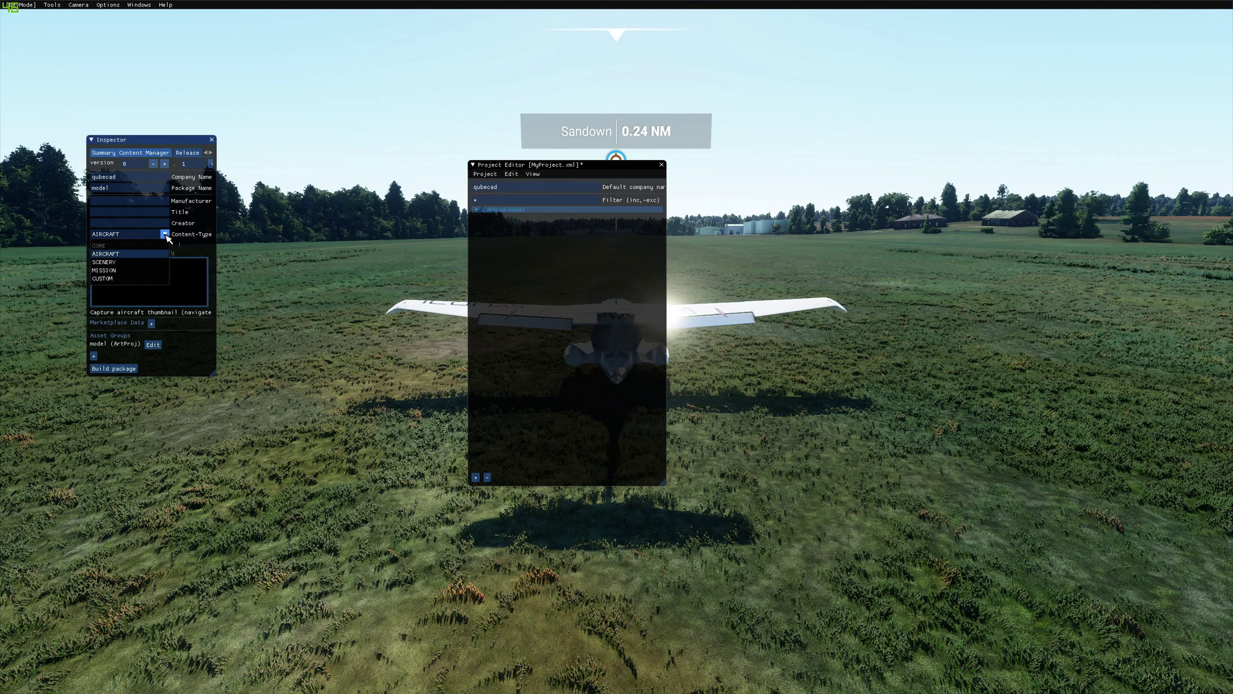
{"action": "left_click", "coordinate": [107, 264]}
{"action": "left_click_drag", "start_coordinate": [141, 293], "coordinate": [320, 283]}
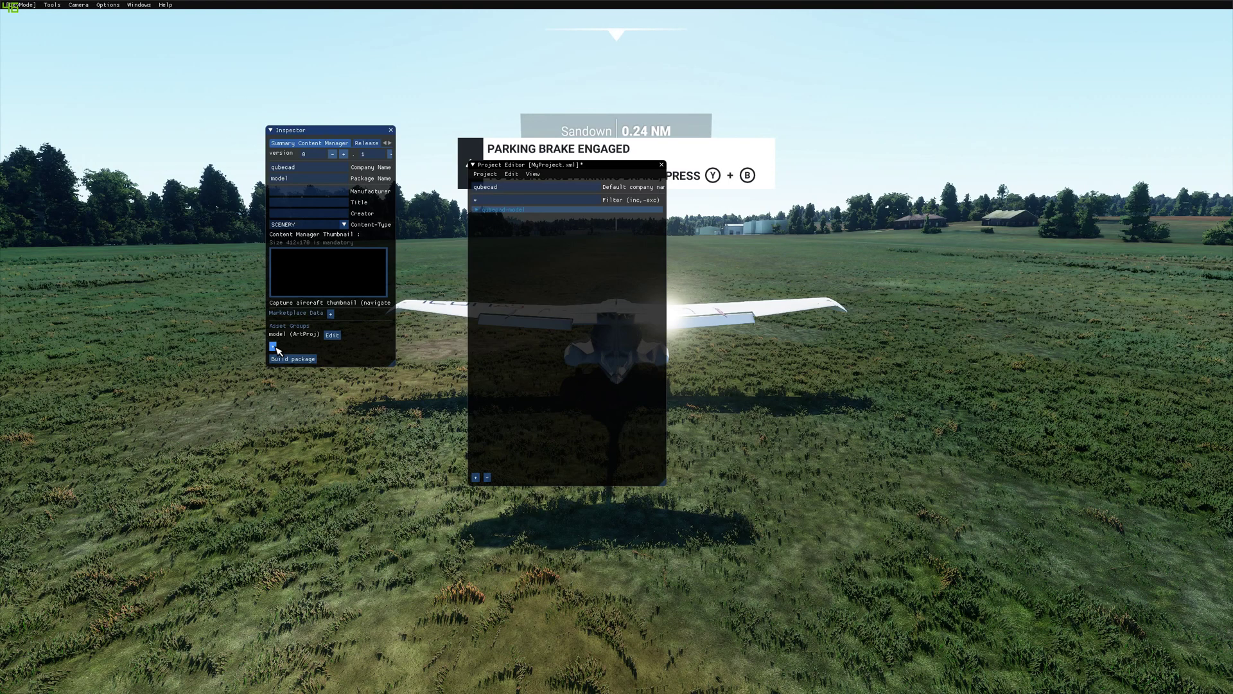
Step: Add a BGL asset group and reopen its properties to rename it
{"action": "left_click", "coordinate": [273, 347]}
{"action": "left_click", "coordinate": [299, 357]}
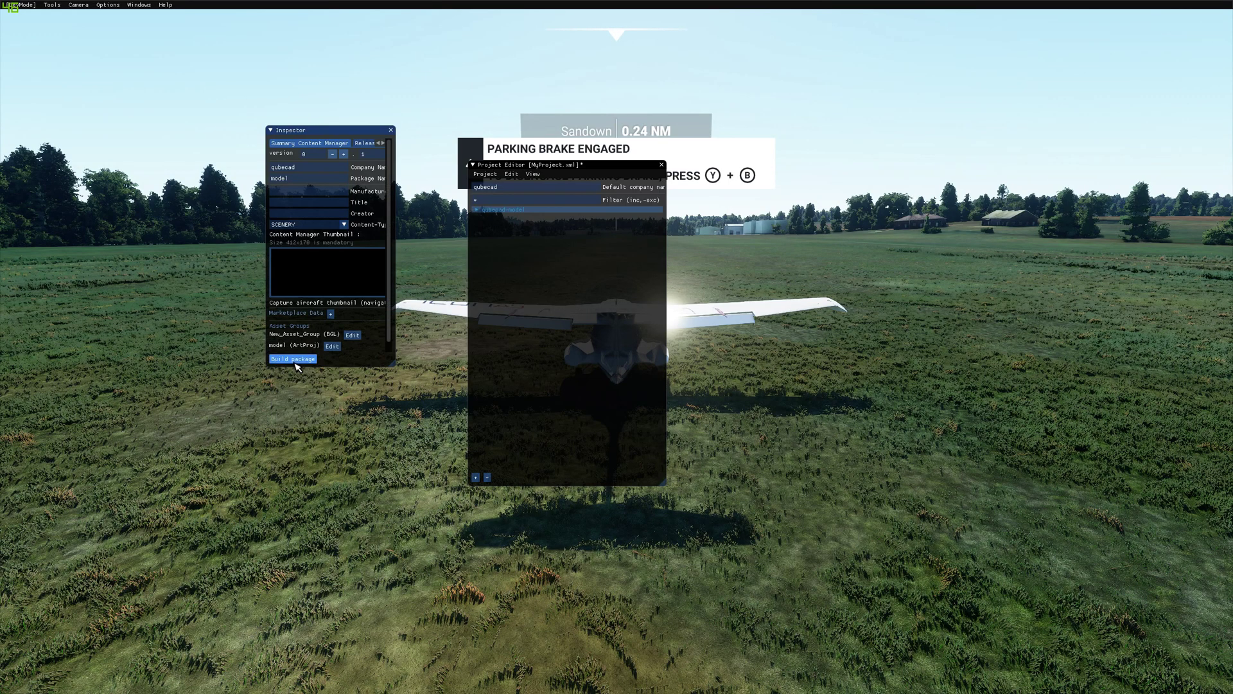
{"action": "left_click", "coordinate": [332, 346]}
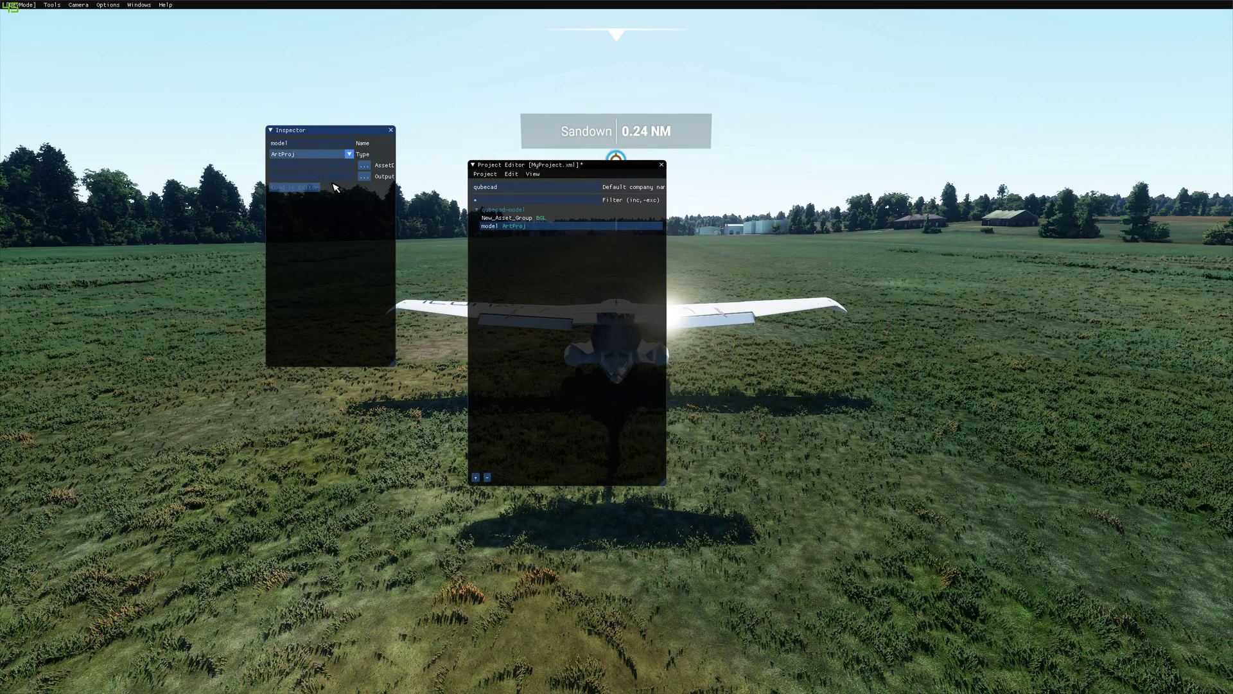
{"action": "left_click", "coordinate": [511, 219]}
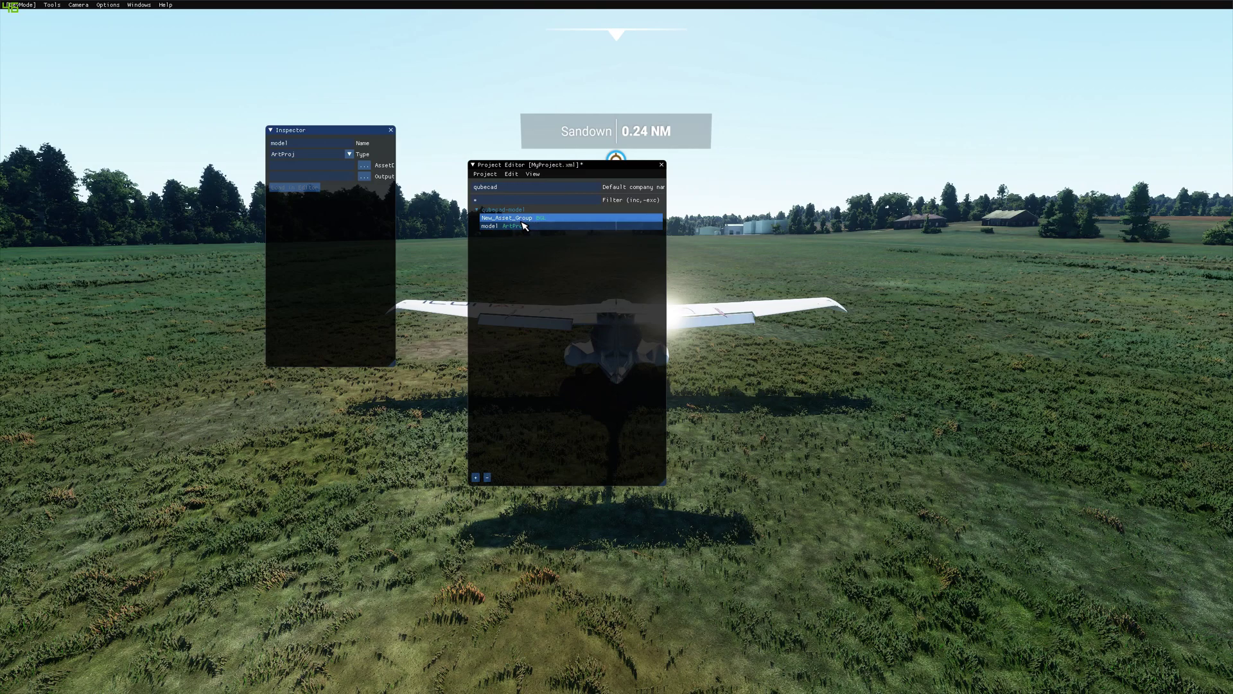
{"action": "left_click", "coordinate": [391, 129]}
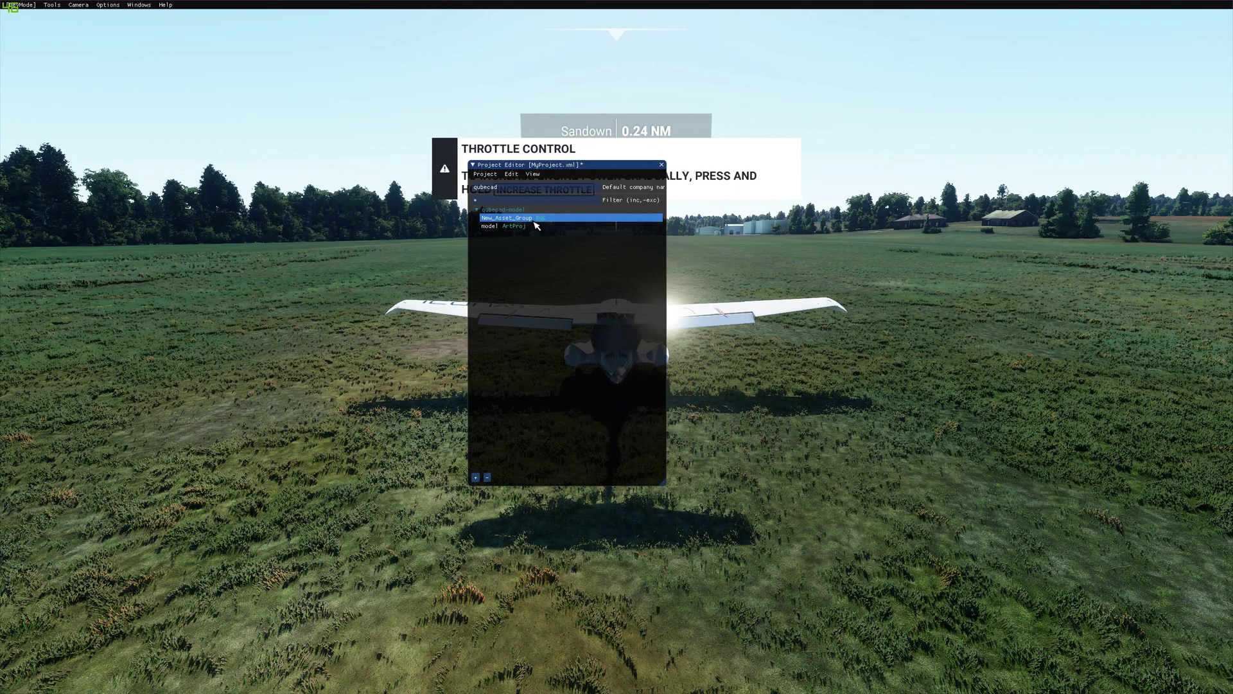
{"action": "left_click", "coordinate": [533, 175]}
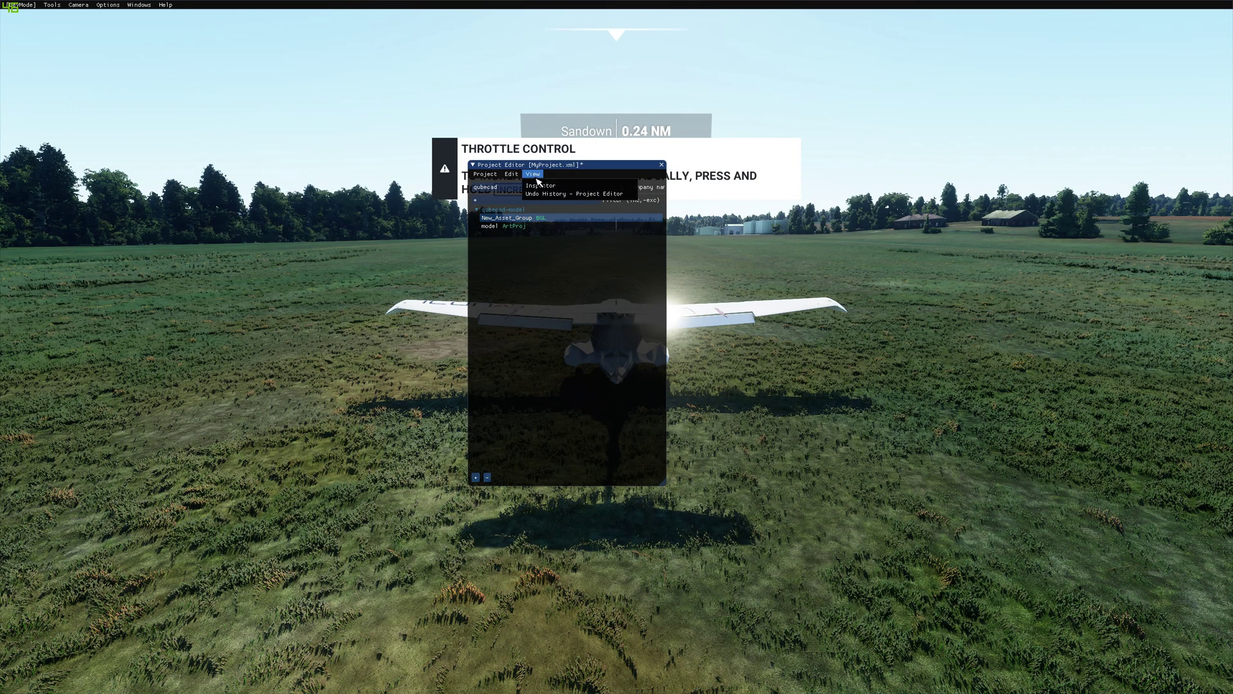
{"action": "left_click", "coordinate": [542, 188]}
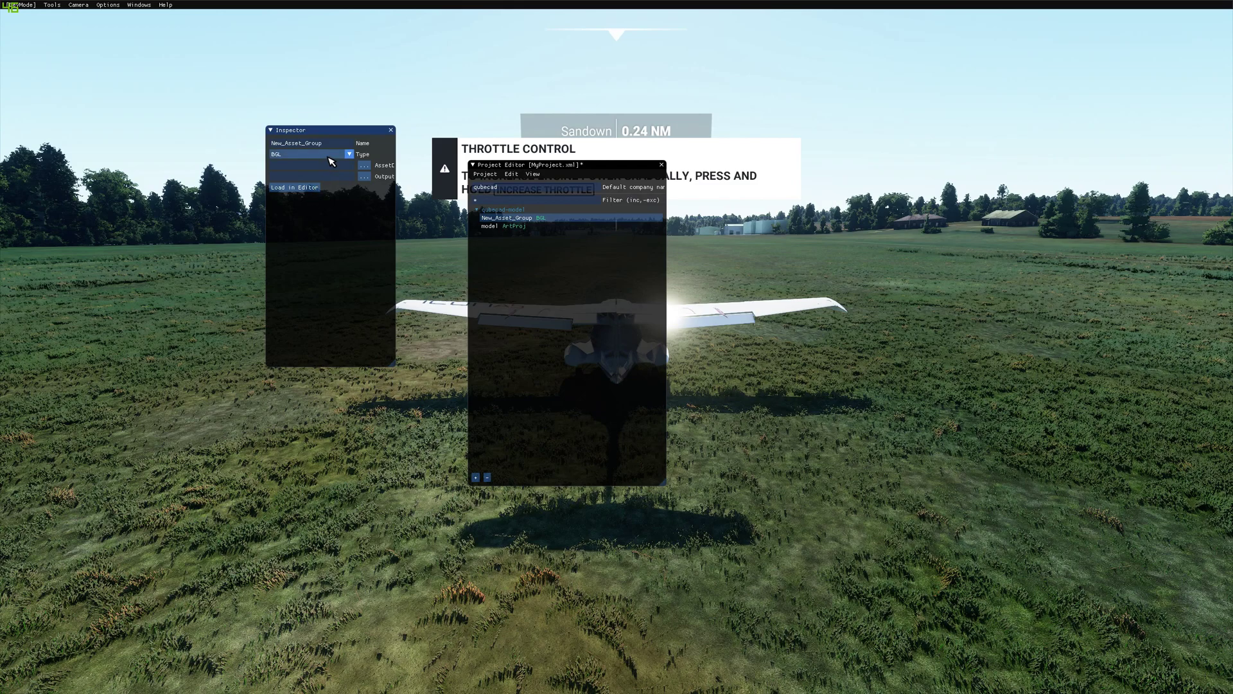
{"action": "left_click", "coordinate": [336, 144]}
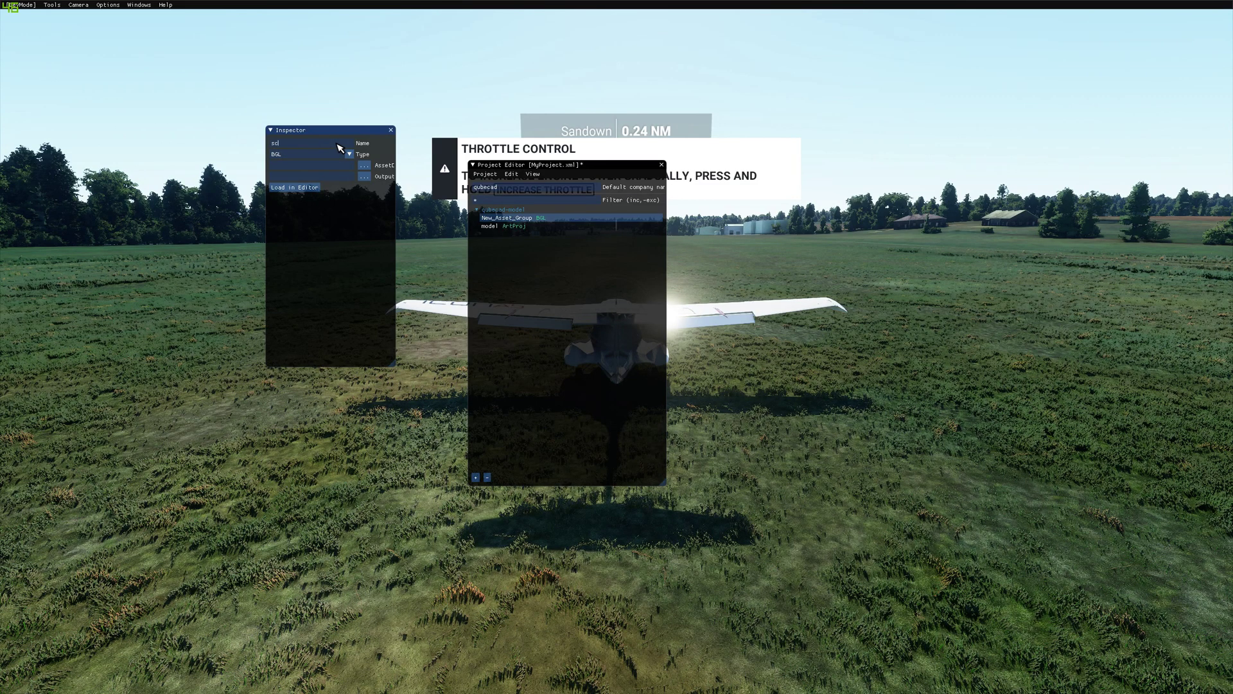
Step: Give the scene group asset folder PackageSource\scene and output path scenery/global/scenery
{"action": "left_click", "coordinate": [370, 167]}
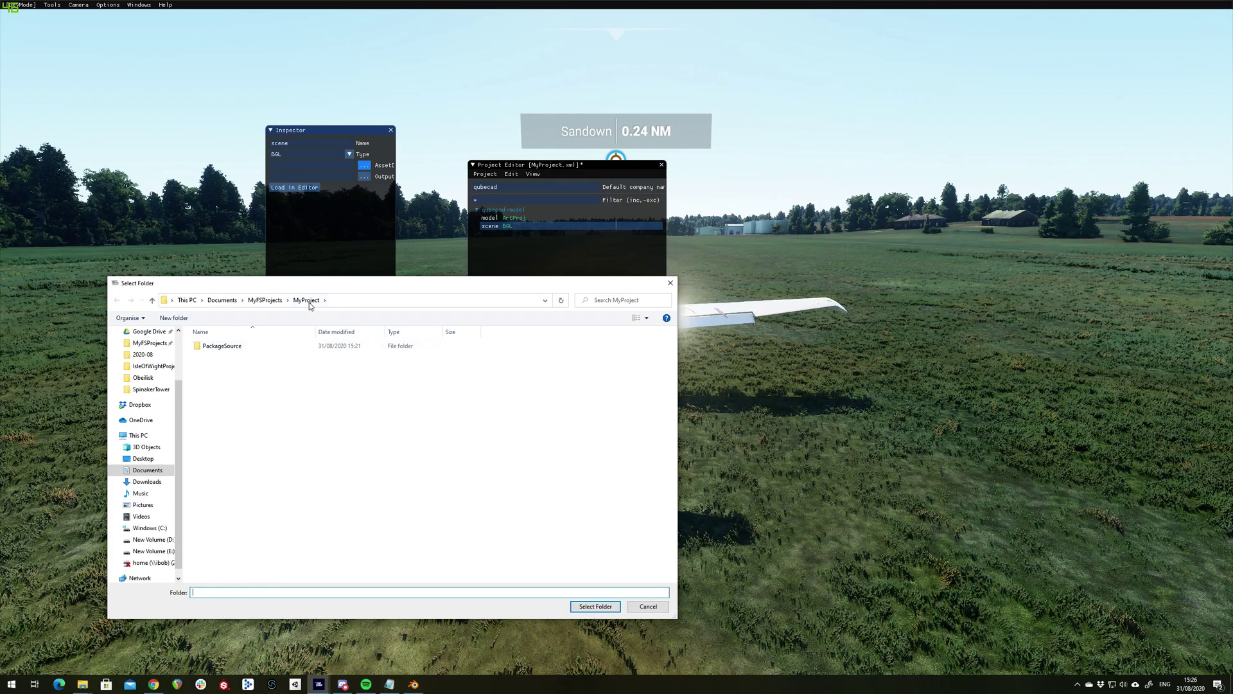
{"action": "double_click", "coordinate": [221, 347]}
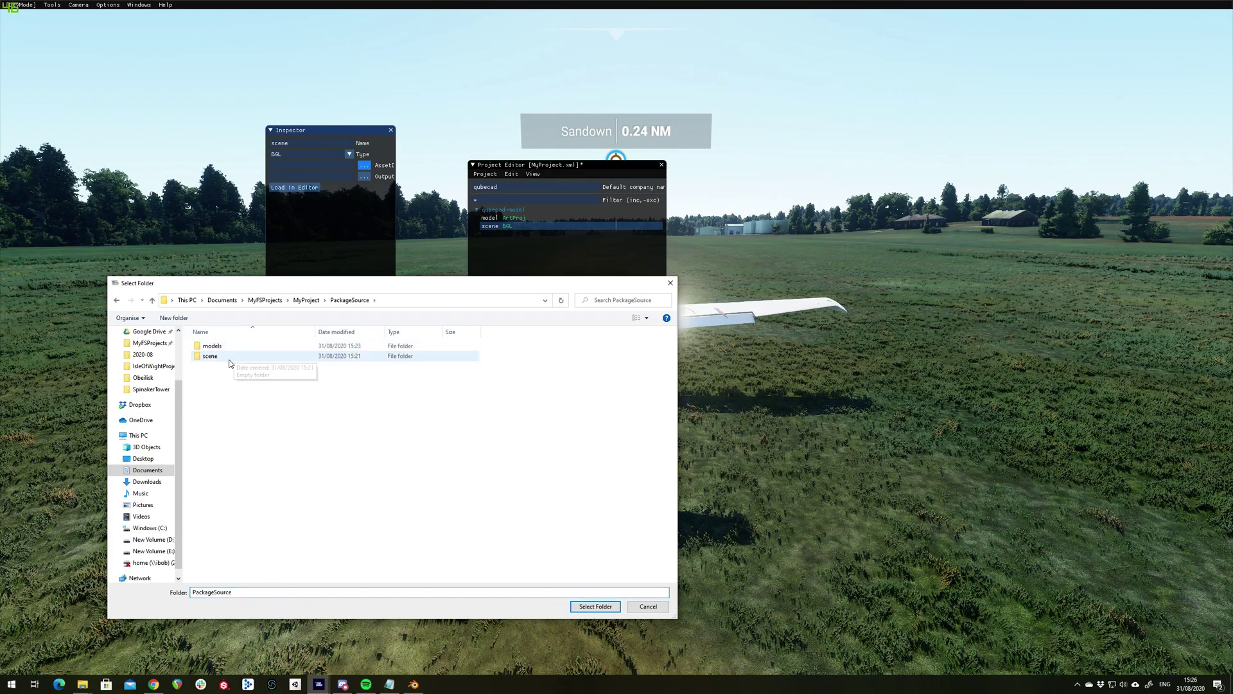
{"action": "double_click", "coordinate": [219, 357]}
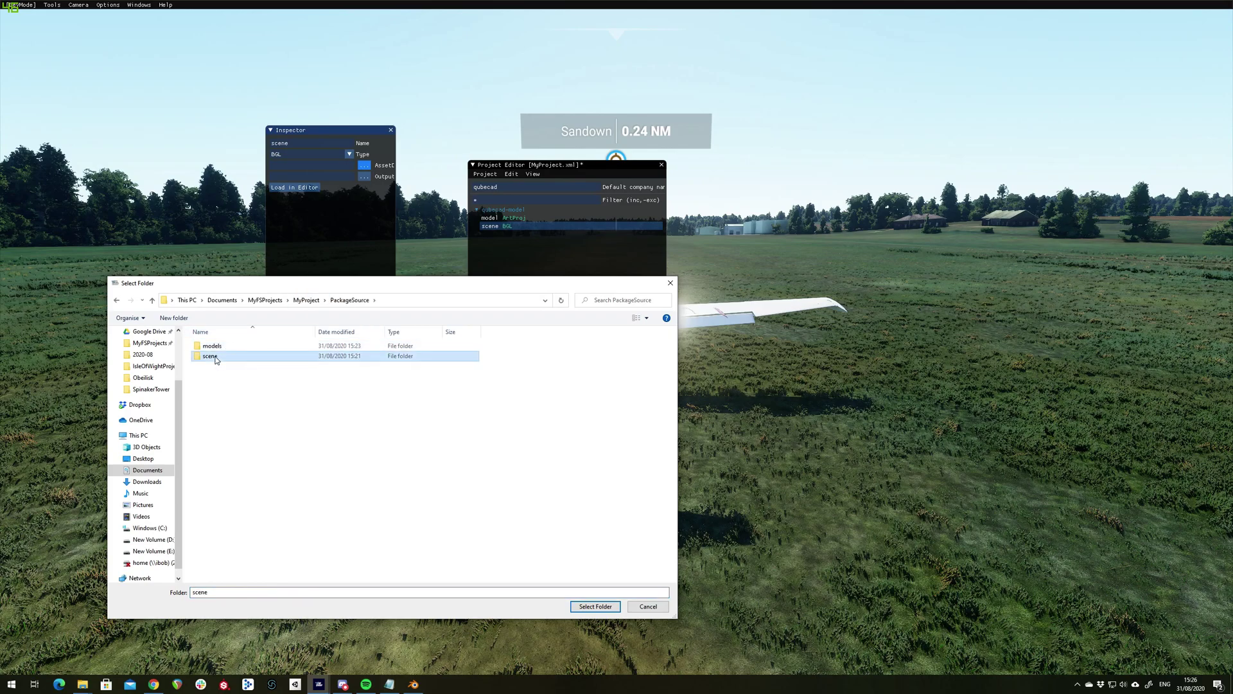
{"action": "left_click", "coordinate": [595, 607]}
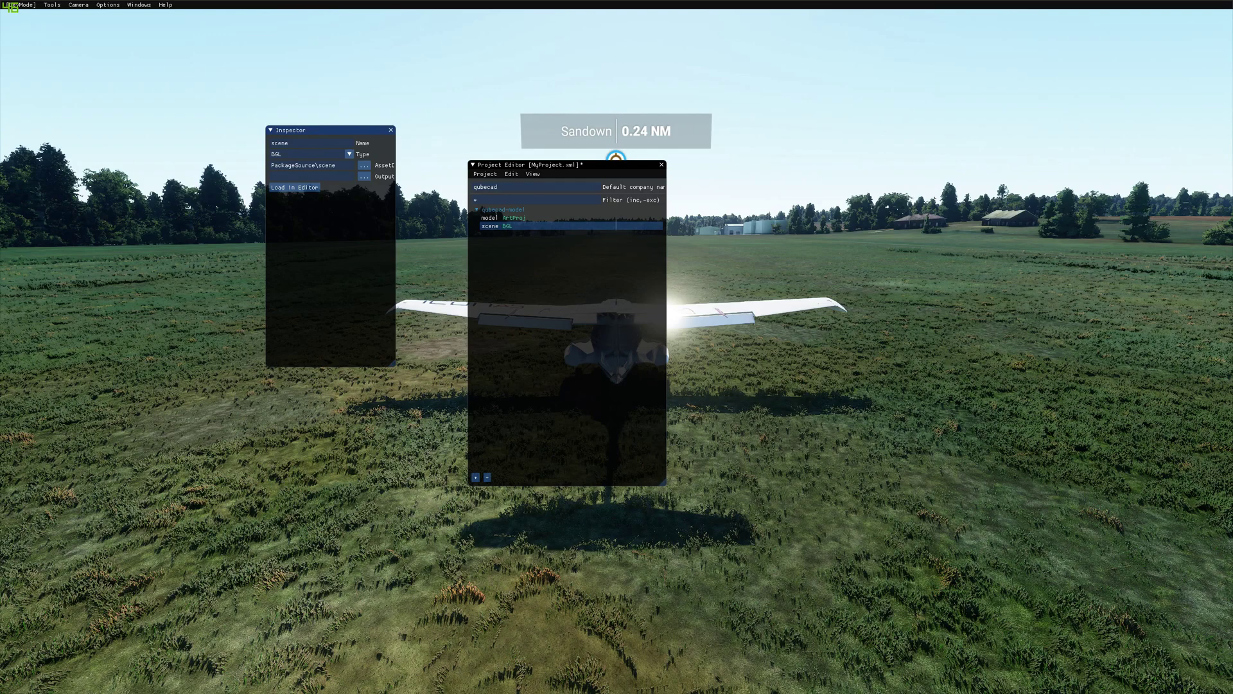
{"action": "left_click", "coordinate": [323, 178]}
{"action": "type", "text": "scenery/global/scenery"}
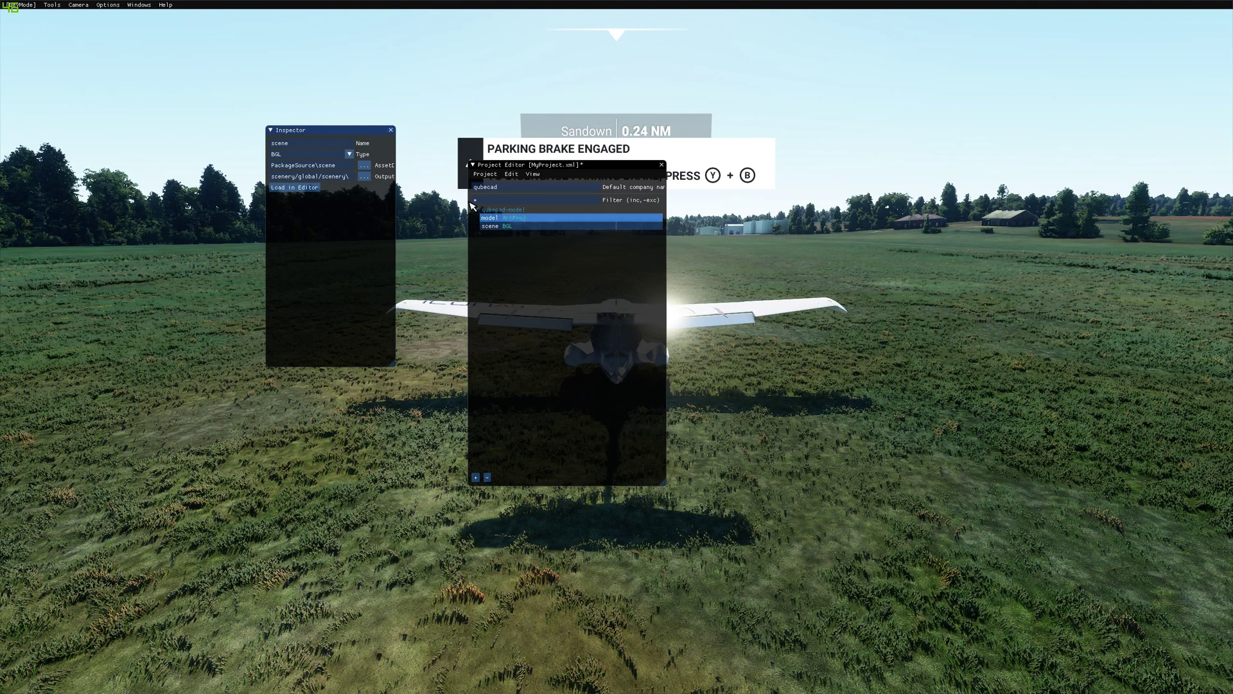
{"action": "left_click", "coordinate": [392, 130]}
Step: Point the model asset group at the PackageSource\models folder
{"action": "left_click", "coordinate": [492, 218]}
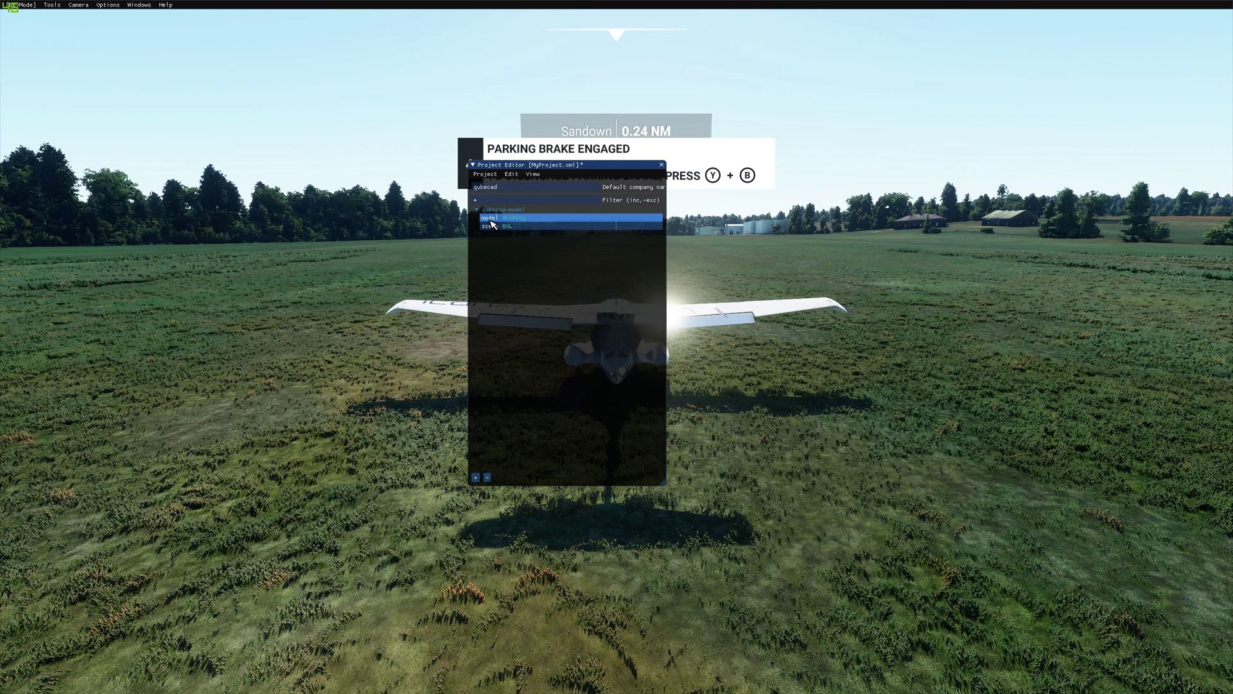
{"action": "left_click", "coordinate": [532, 174]}
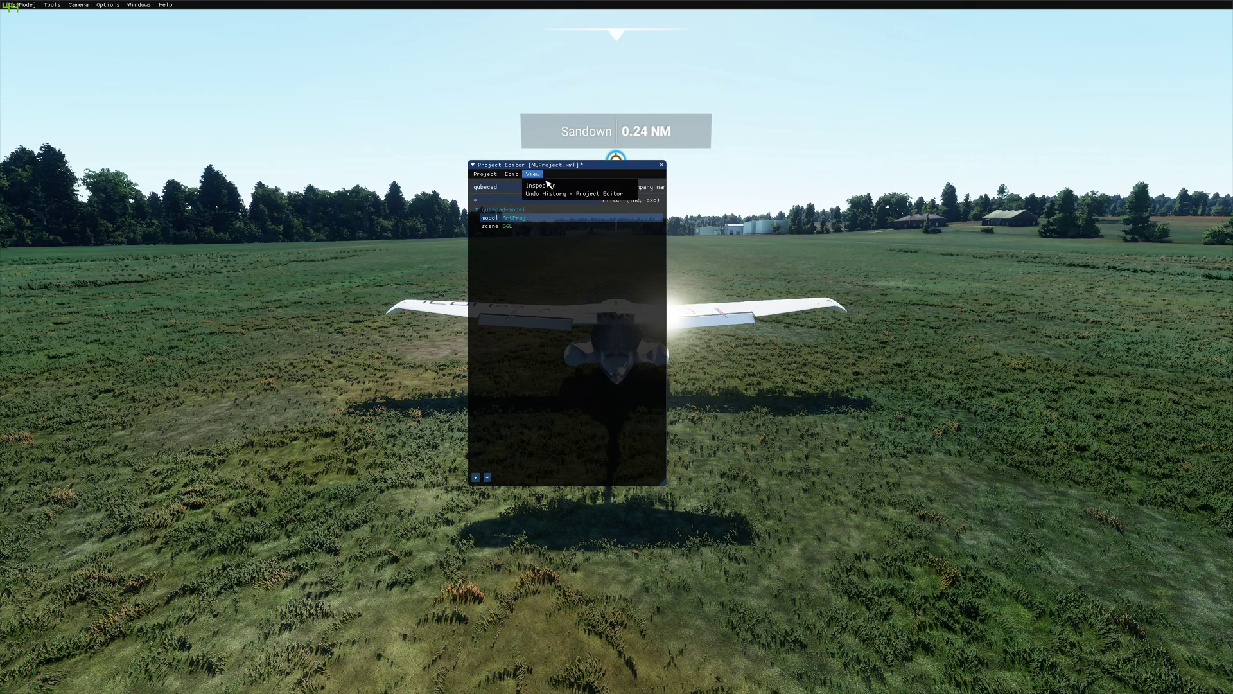
{"action": "left_click", "coordinate": [565, 191]}
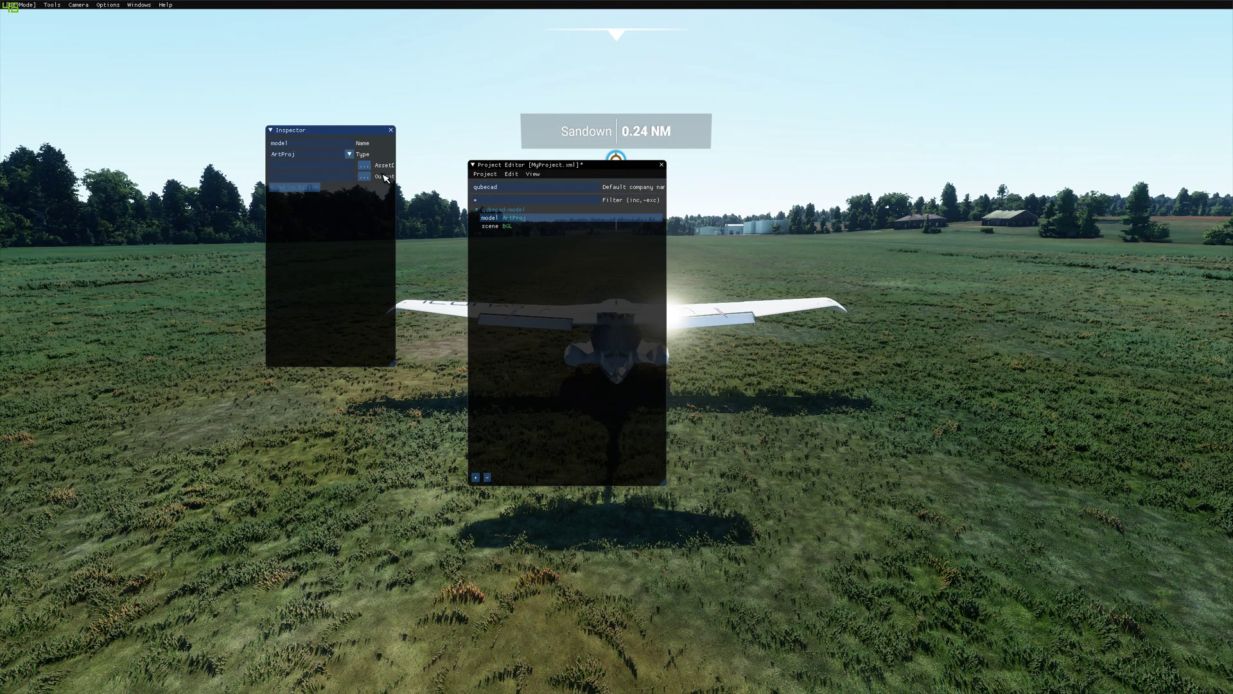
{"action": "left_click", "coordinate": [364, 165]}
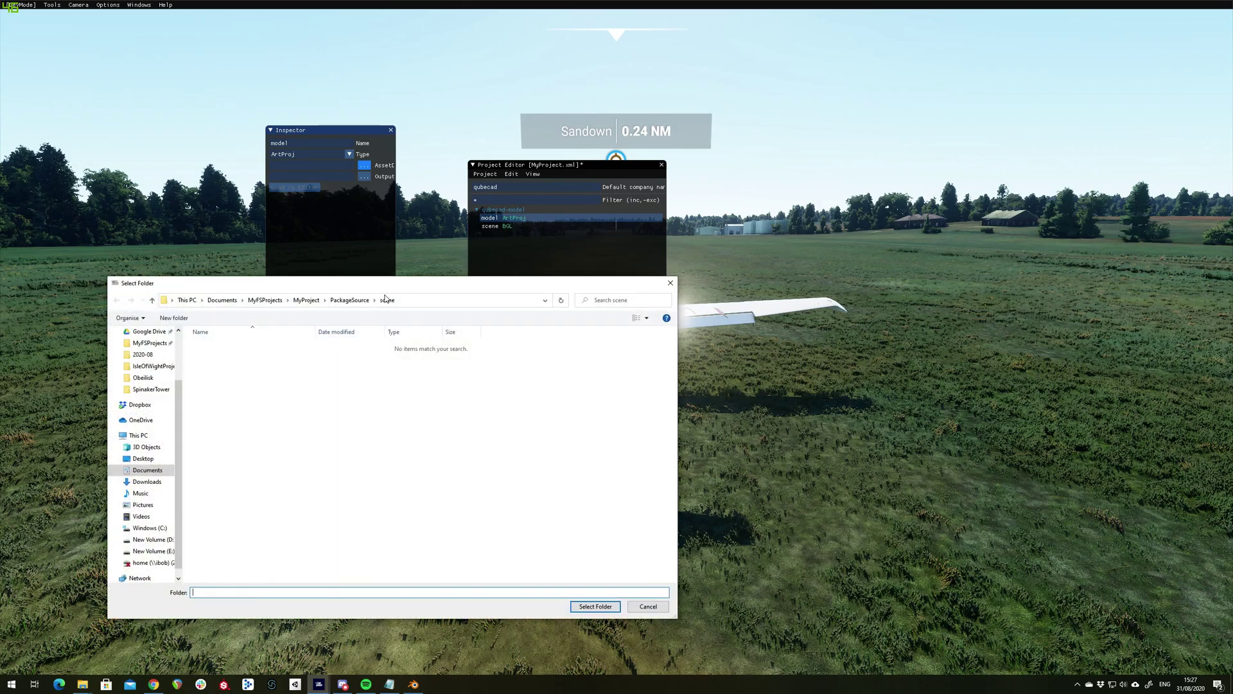
{"action": "left_click", "coordinate": [349, 300]}
{"action": "left_click", "coordinate": [215, 346]}
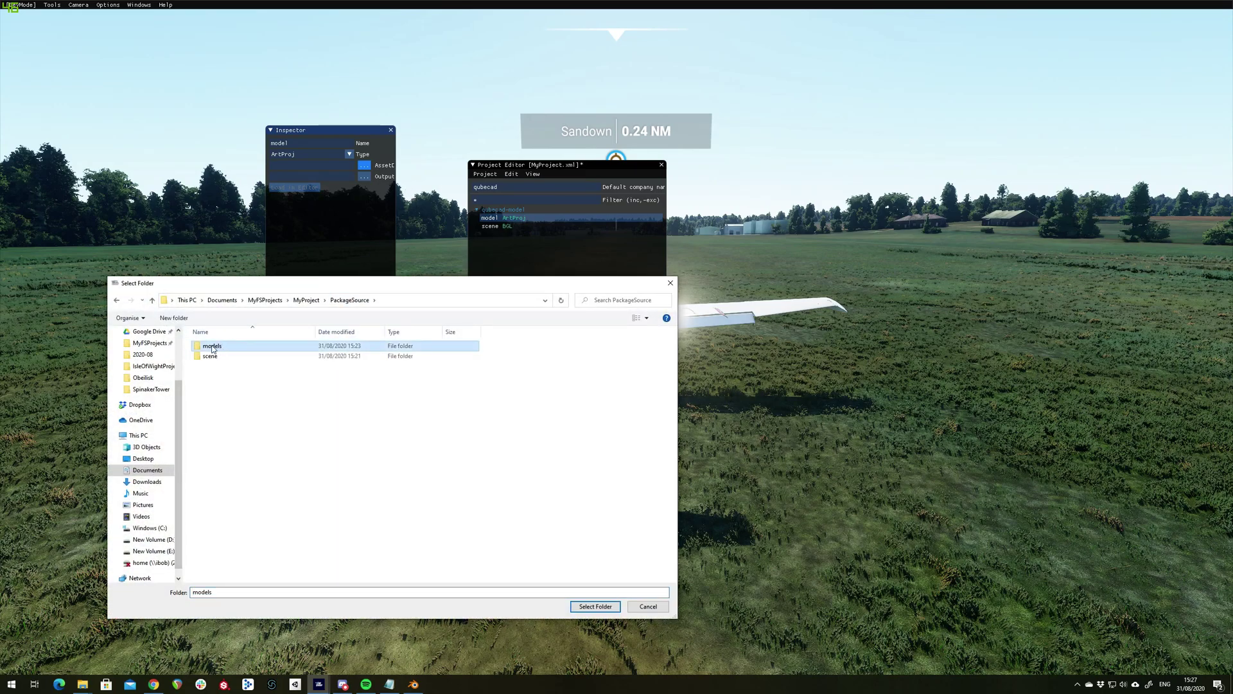
{"action": "left_click", "coordinate": [228, 355]}
{"action": "left_click", "coordinate": [218, 347]}
{"action": "left_click", "coordinate": [596, 607]}
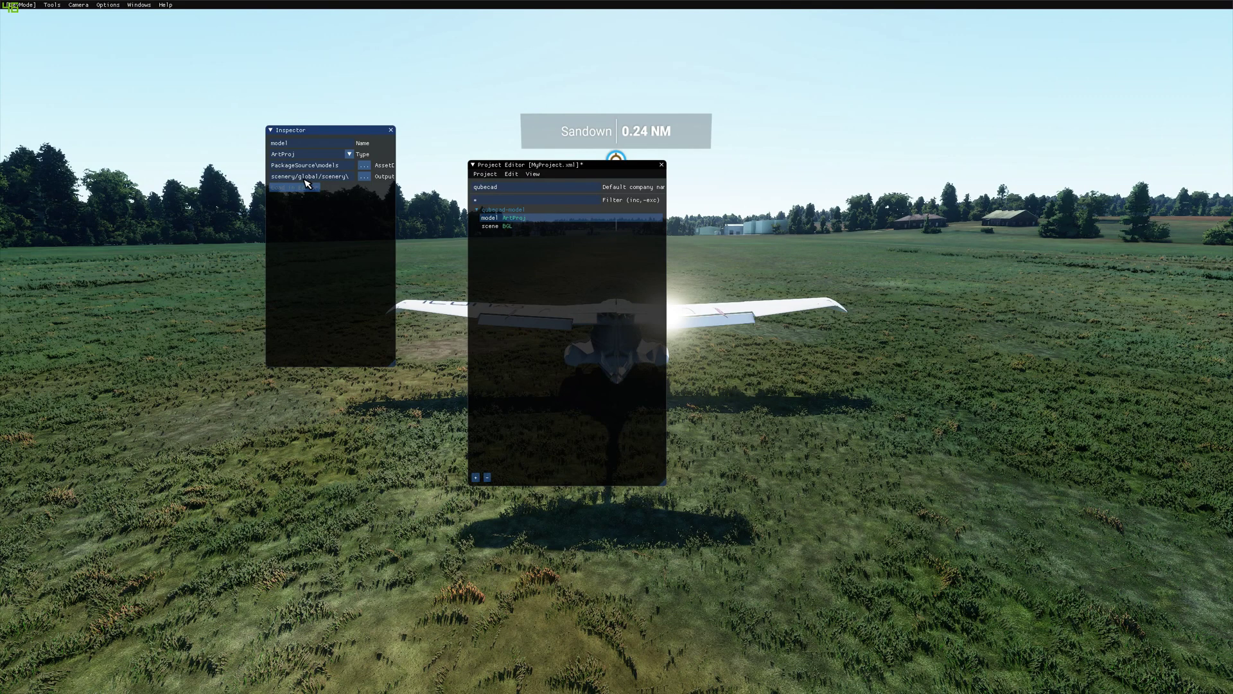
Step: Save the project and build the qubecad-model package
{"action": "left_click", "coordinate": [487, 174]}
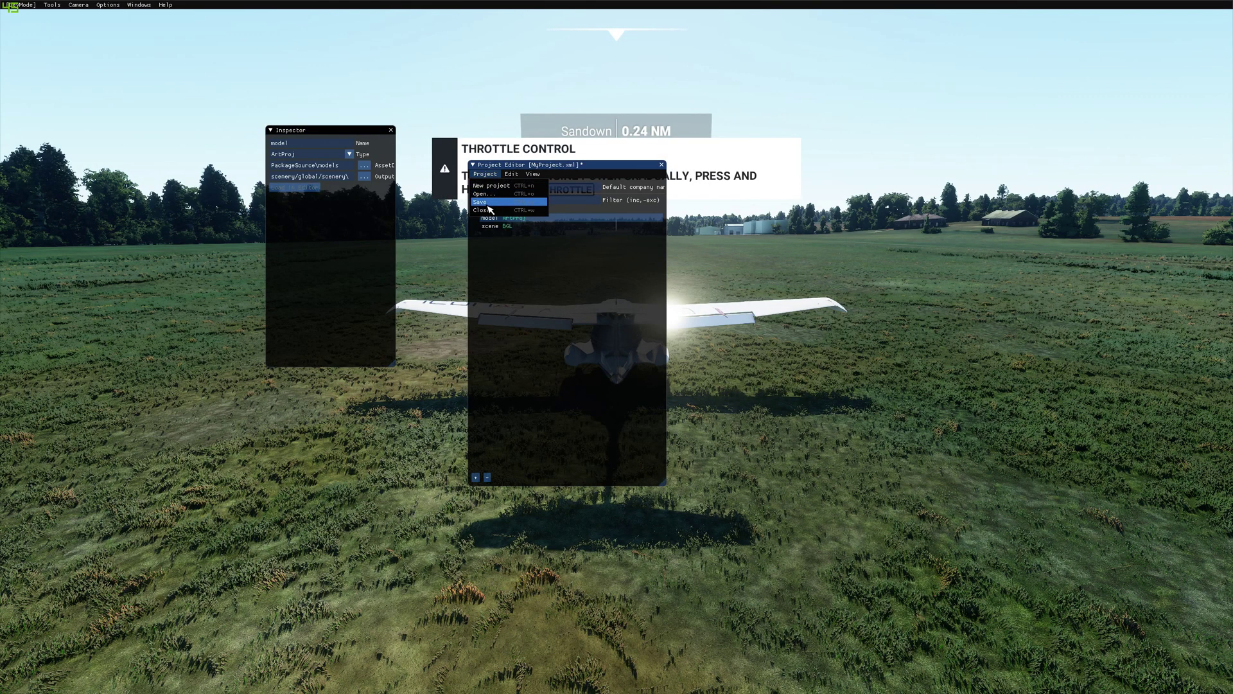
{"action": "left_click", "coordinate": [488, 205]}
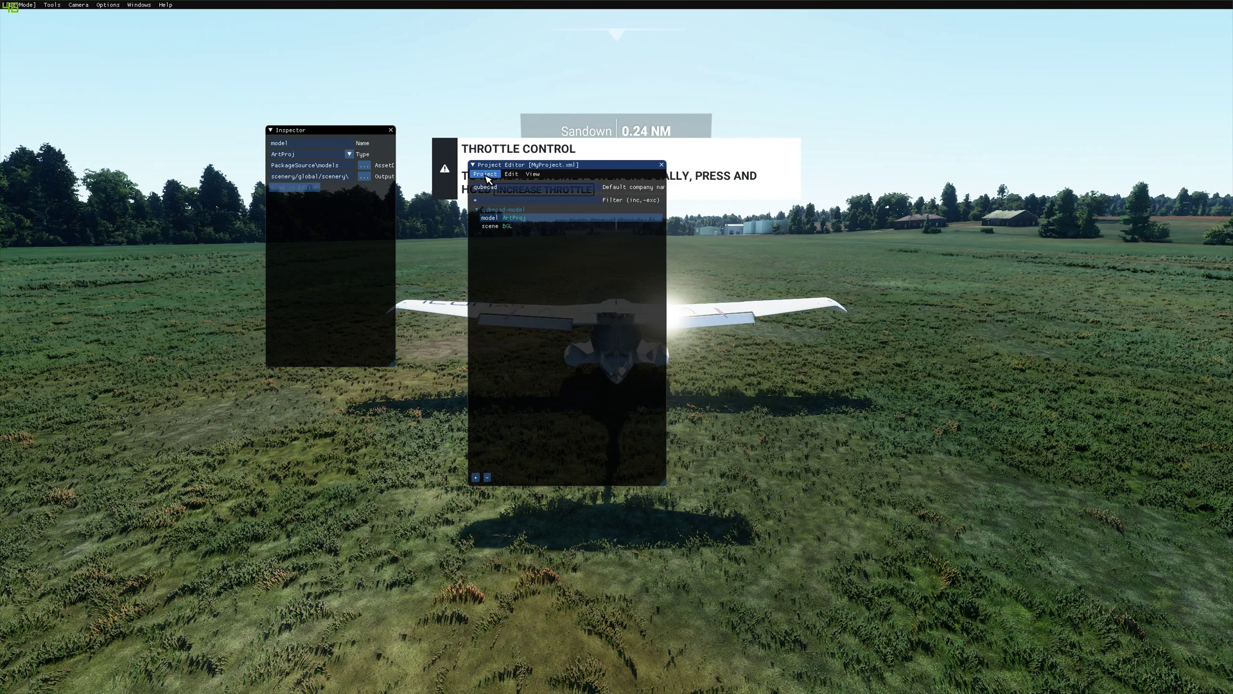
{"action": "left_click", "coordinate": [503, 209]}
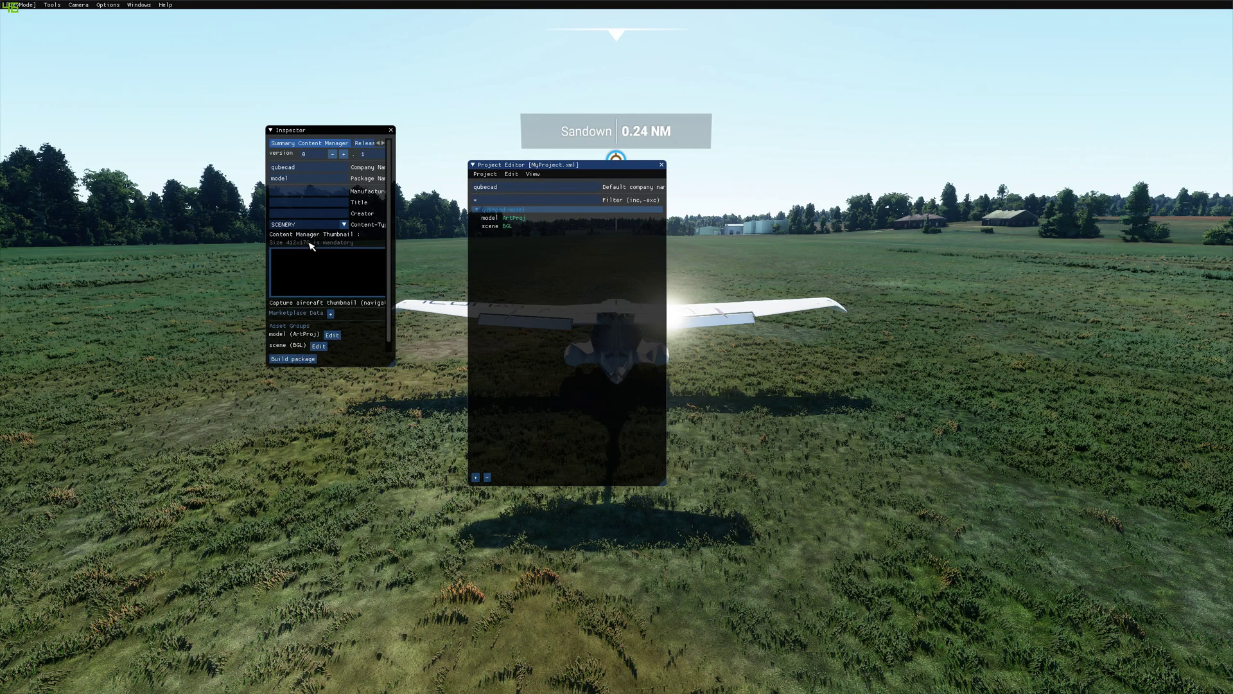
{"action": "left_click", "coordinate": [294, 360]}
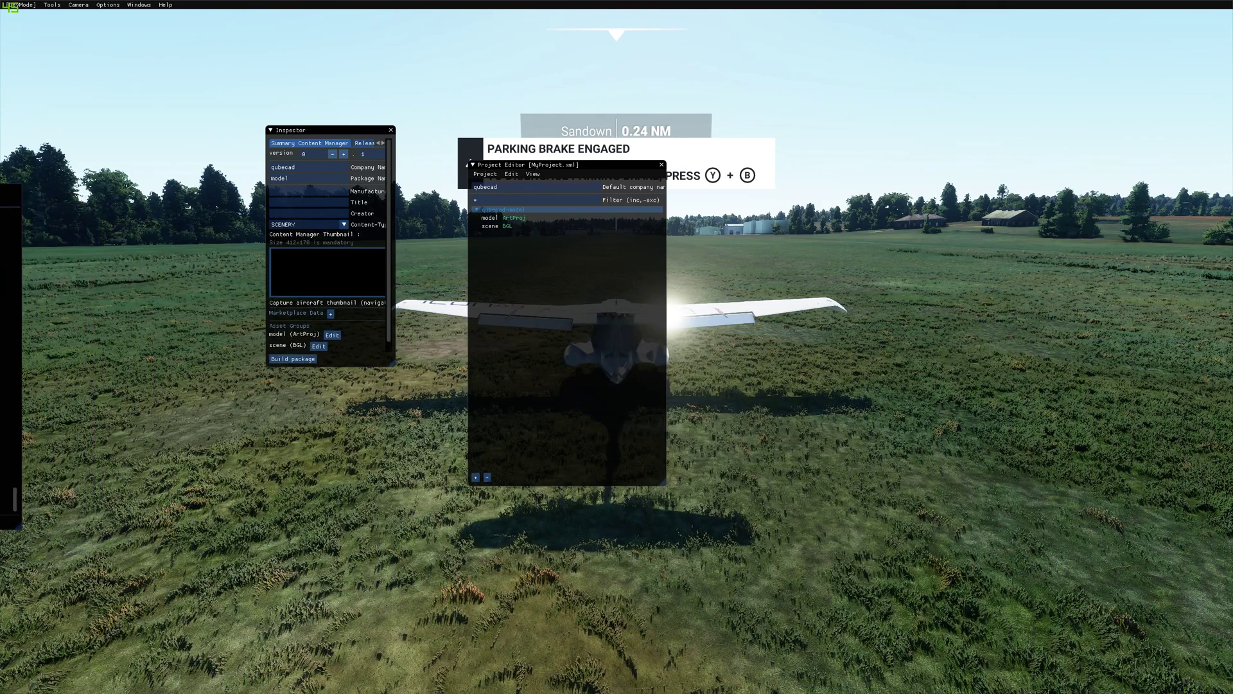
Step: Reopen MyProject.xml and move the Project Editor aside to the left
{"action": "left_click", "coordinate": [486, 175]}
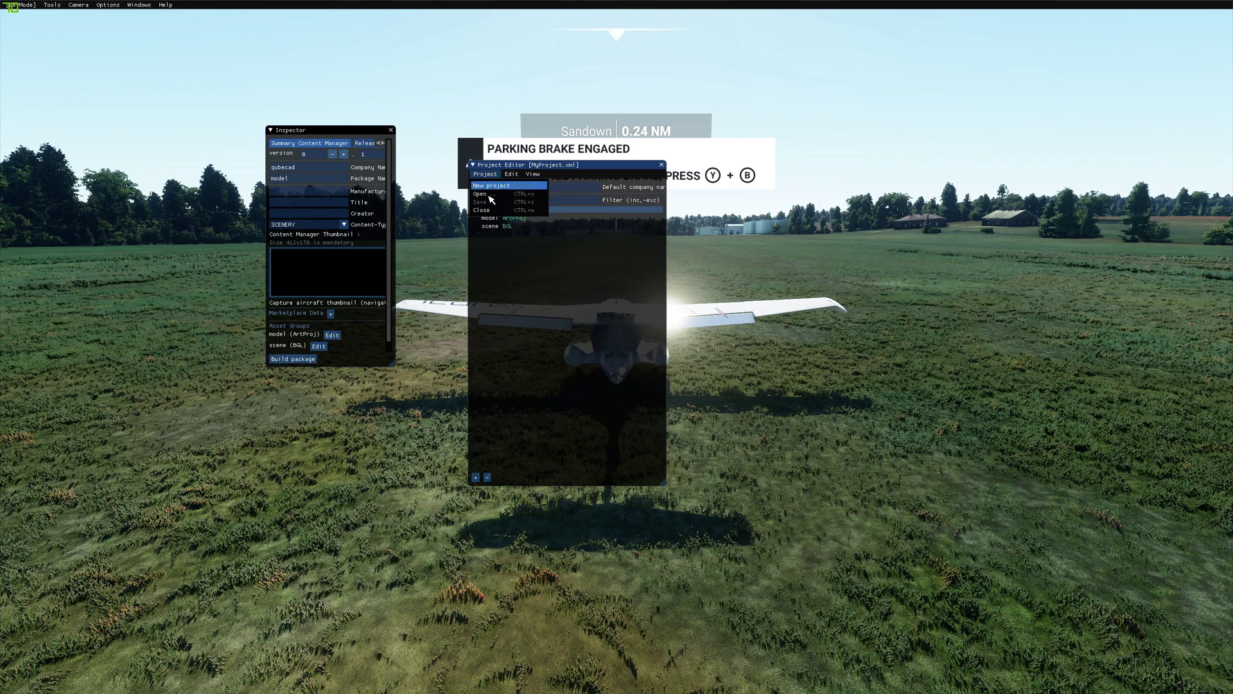
{"action": "left_click", "coordinate": [487, 194]}
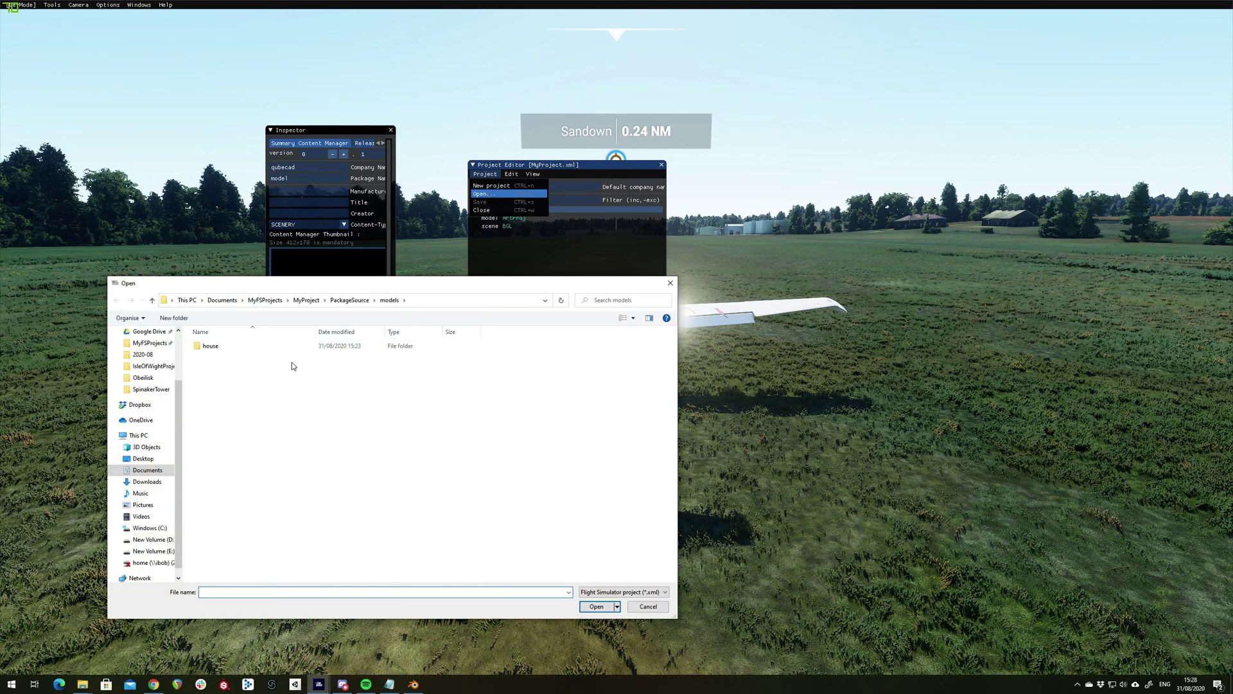
{"action": "left_click", "coordinate": [306, 300]}
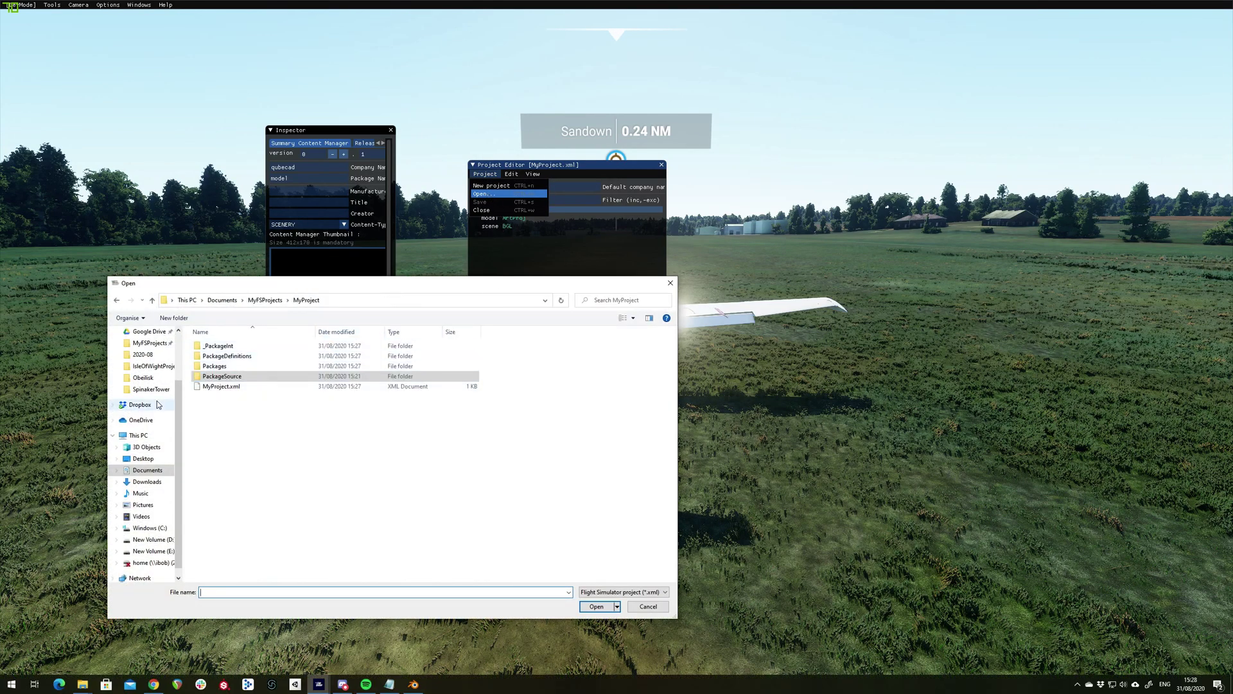
{"action": "left_click", "coordinate": [222, 386]}
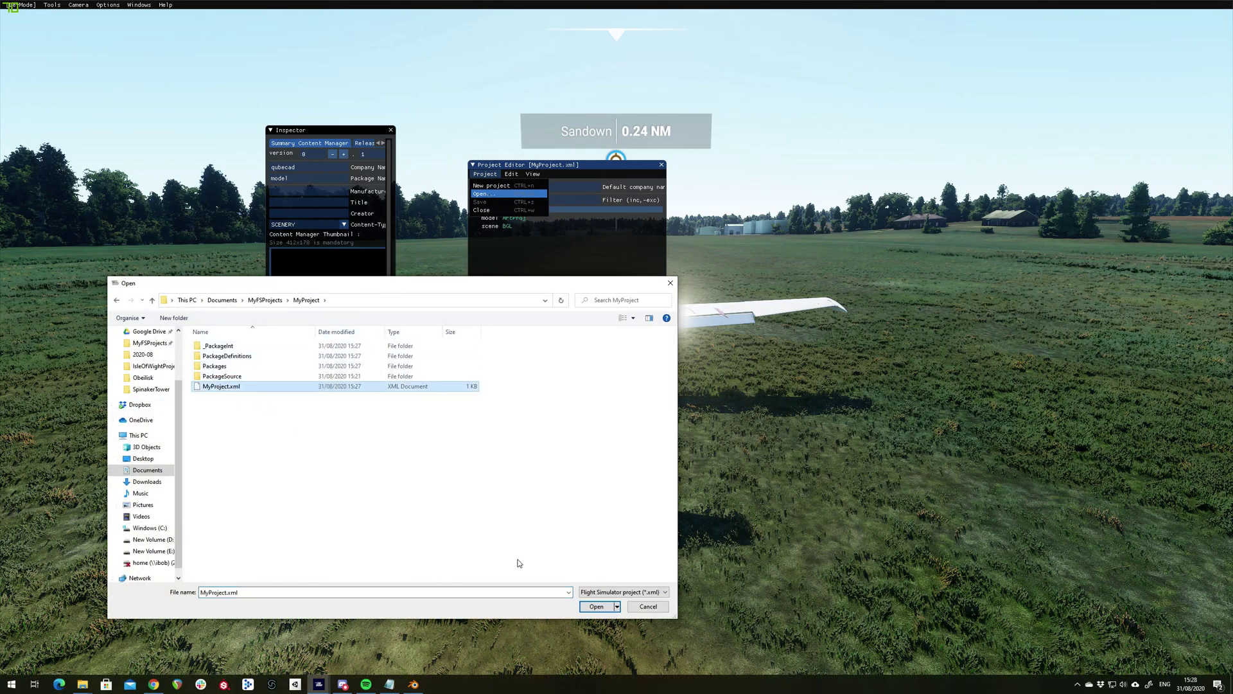
{"action": "left_click", "coordinate": [596, 607]}
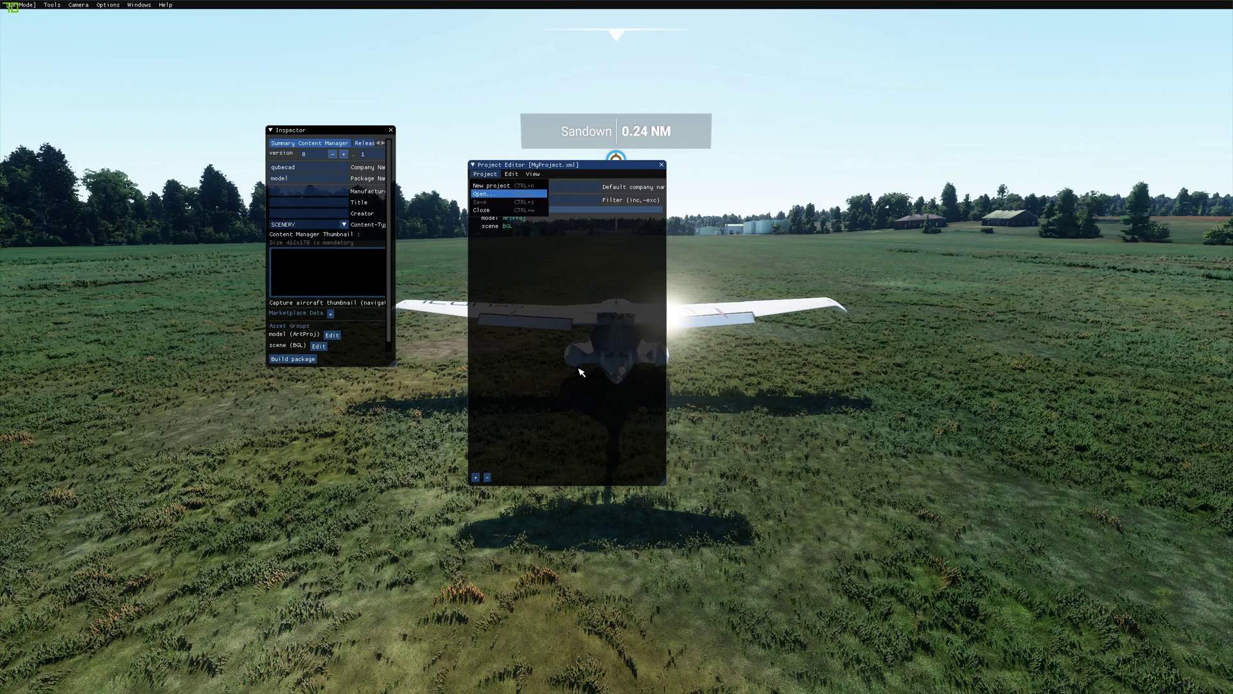
{"action": "left_click", "coordinate": [588, 320]}
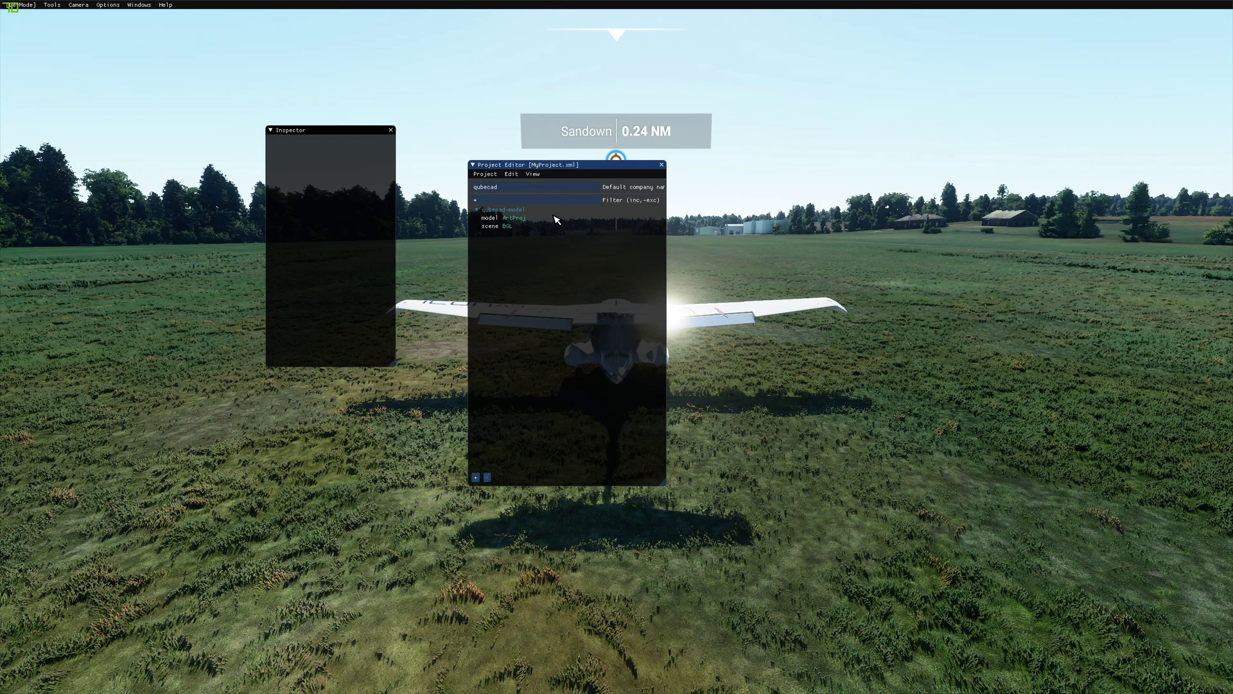
{"action": "left_click_drag", "start_coordinate": [592, 170], "coordinate": [192, 211]}
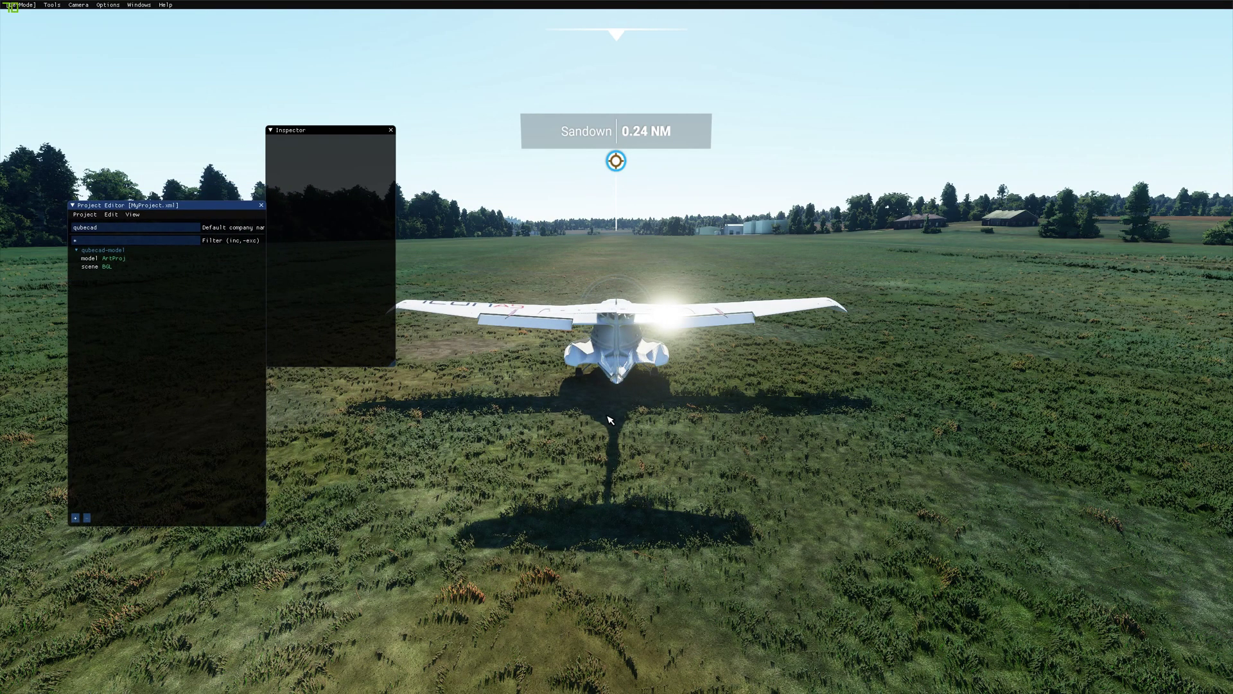
Step: Open the Scenery Editor and select the qubecad-model package's scene asset for editing
{"action": "left_click", "coordinate": [51, 4]}
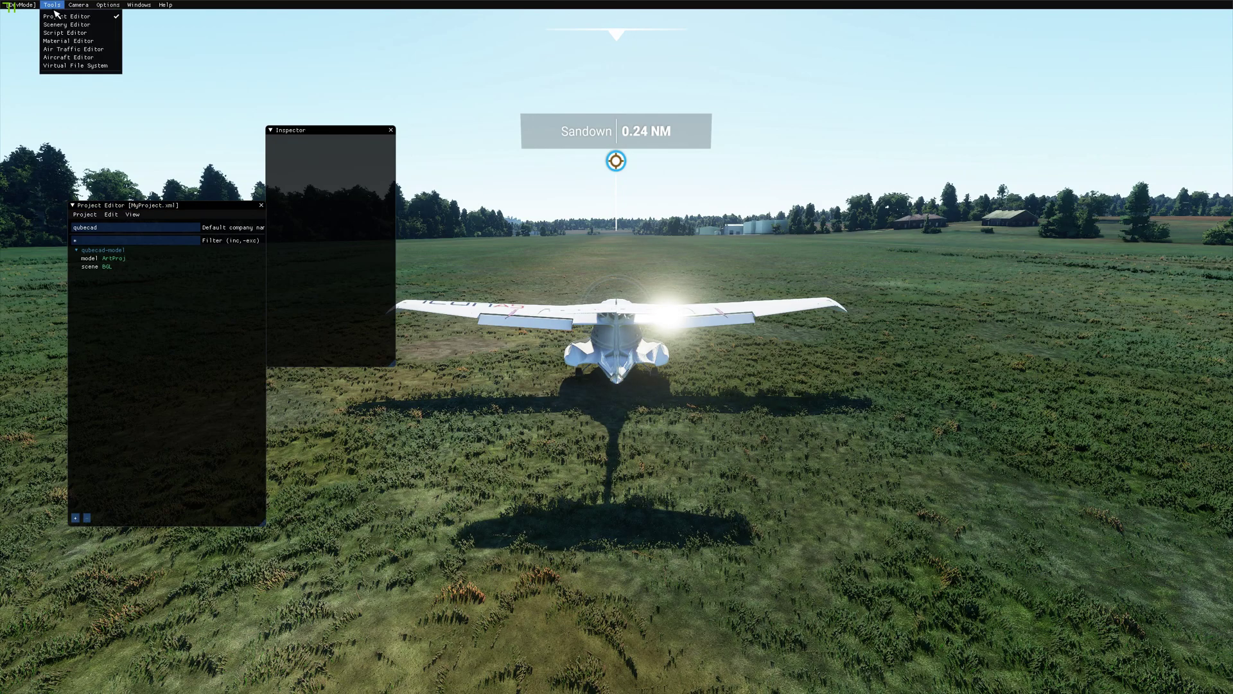
{"action": "left_click", "coordinate": [84, 25]}
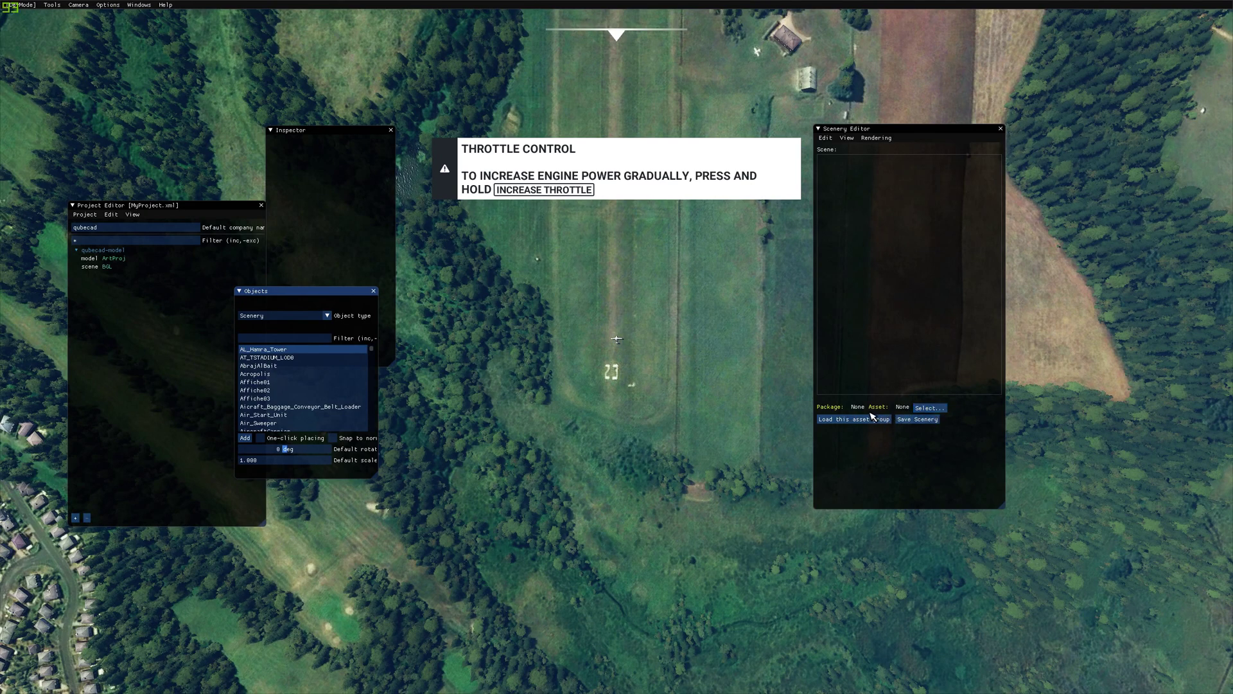
{"action": "left_click", "coordinate": [932, 409]}
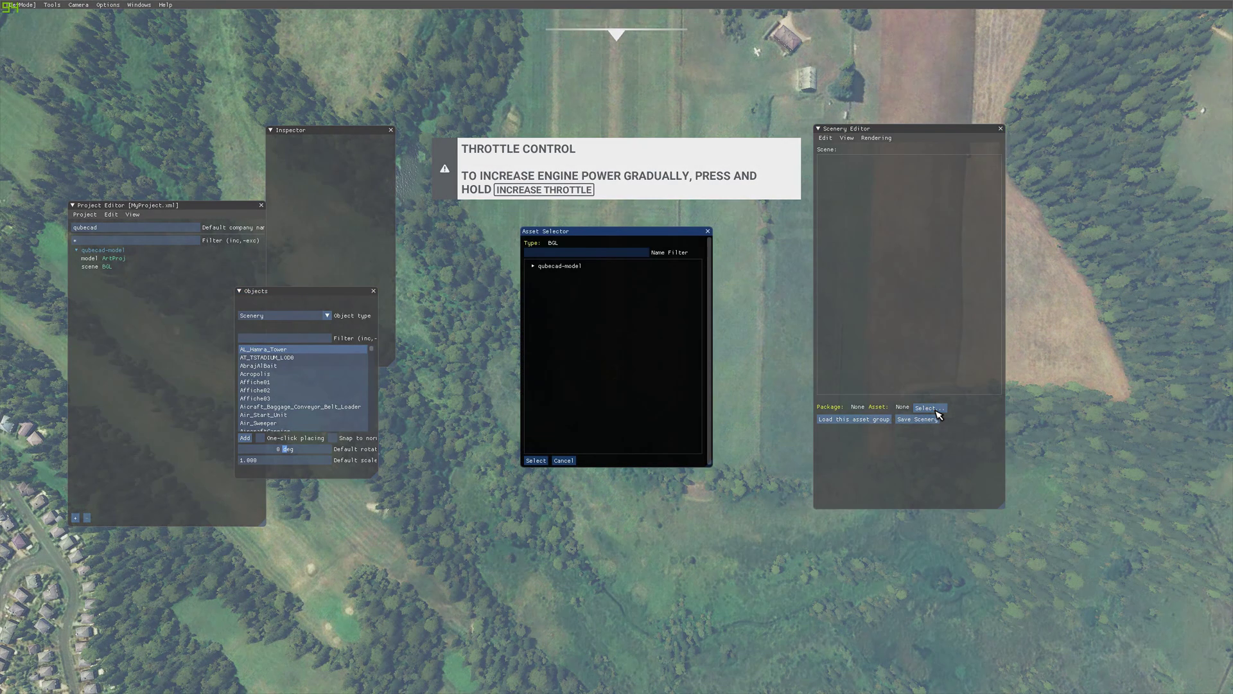
{"action": "left_click", "coordinate": [541, 266]}
{"action": "left_click", "coordinate": [553, 275]}
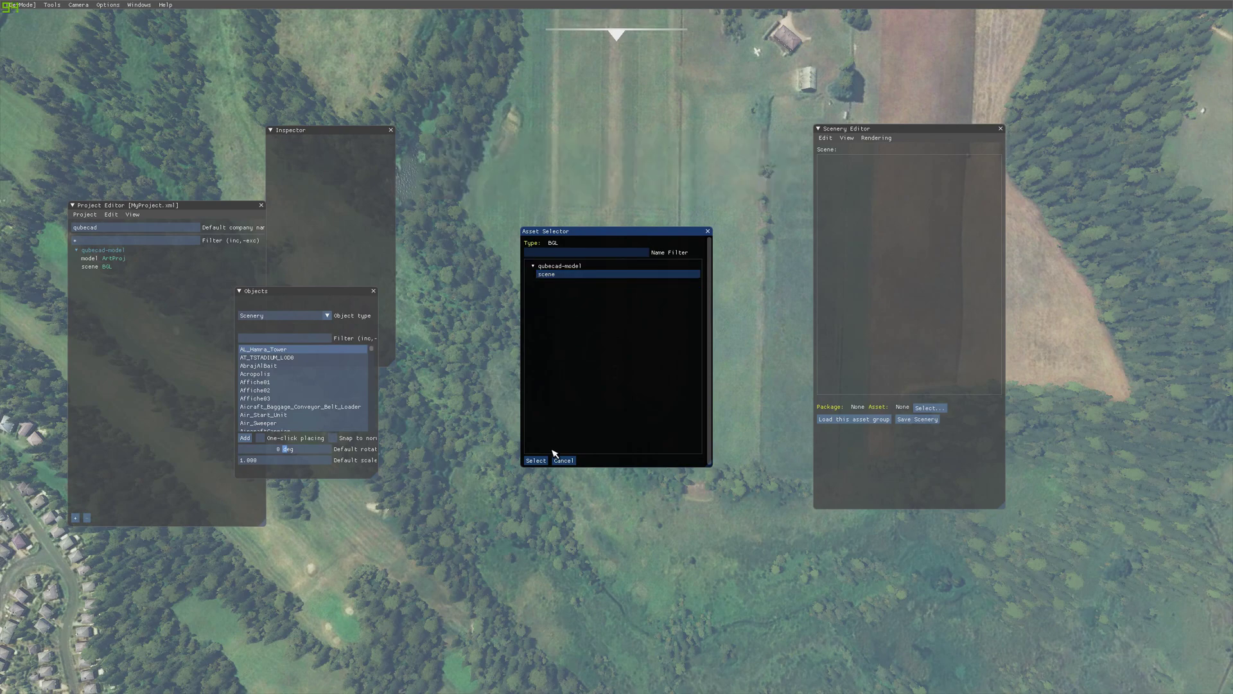
{"action": "left_click", "coordinate": [536, 461]}
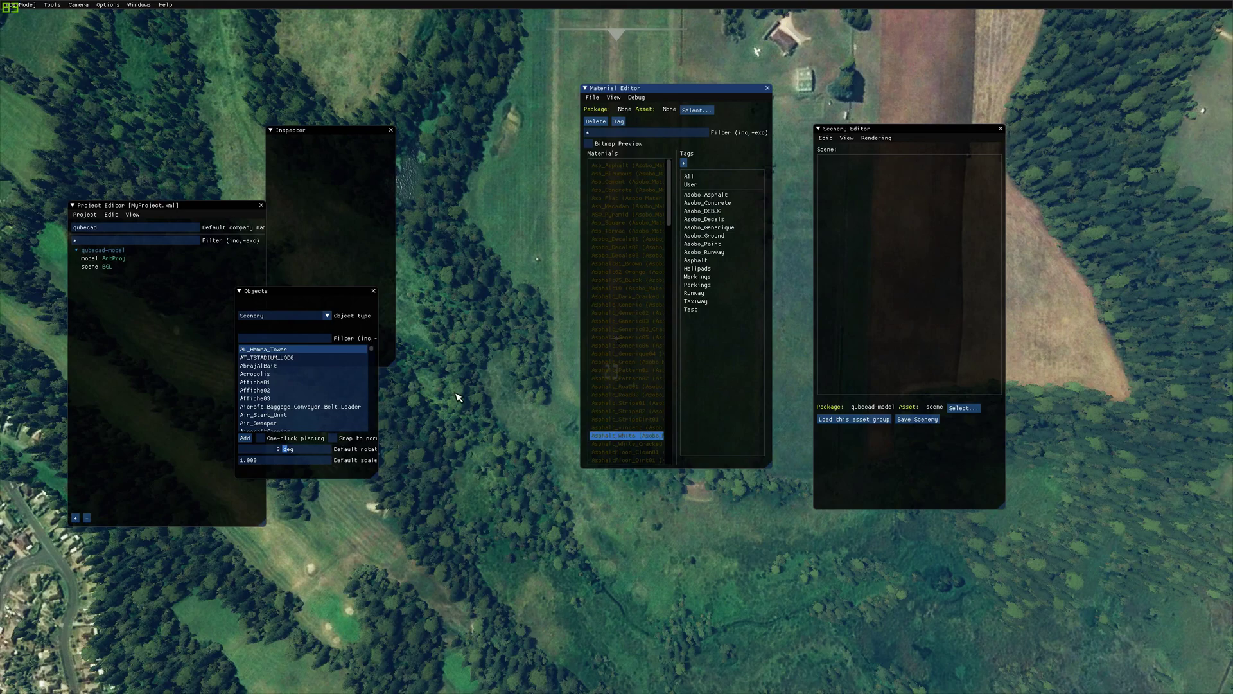
Step: Filter objects by 'house', pick the House object, and close the Material Editor
{"action": "left_click", "coordinate": [258, 339]}
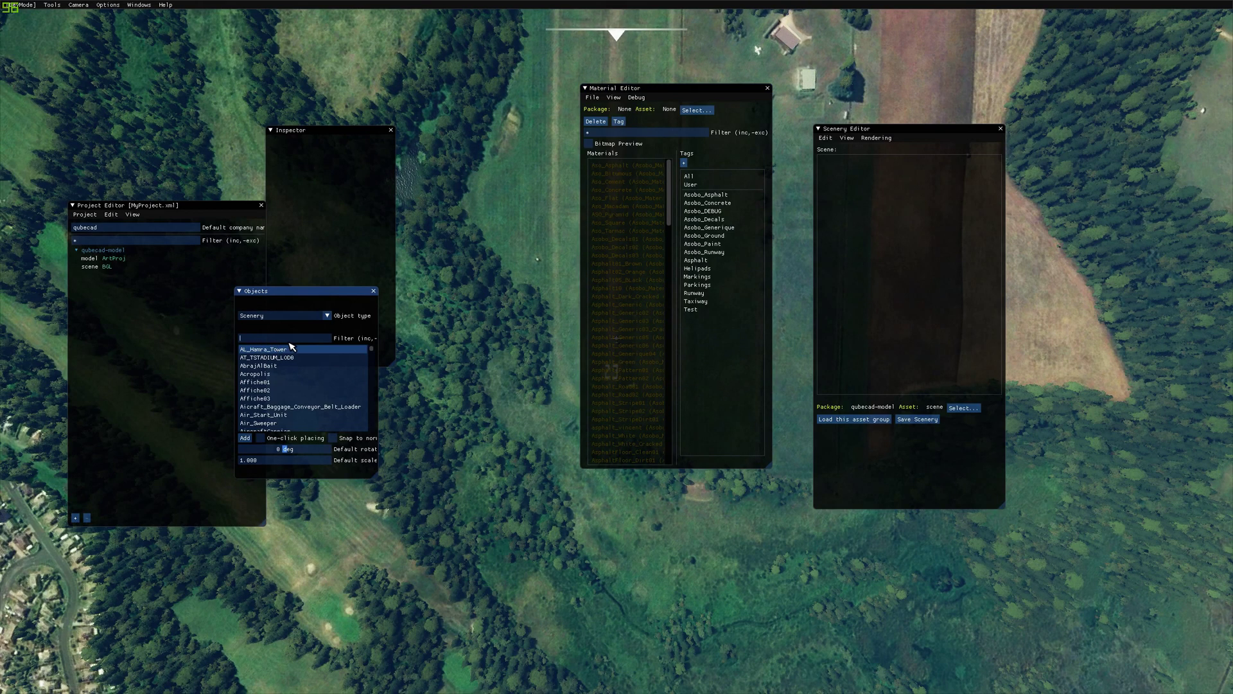
{"action": "type", "text": "house"}
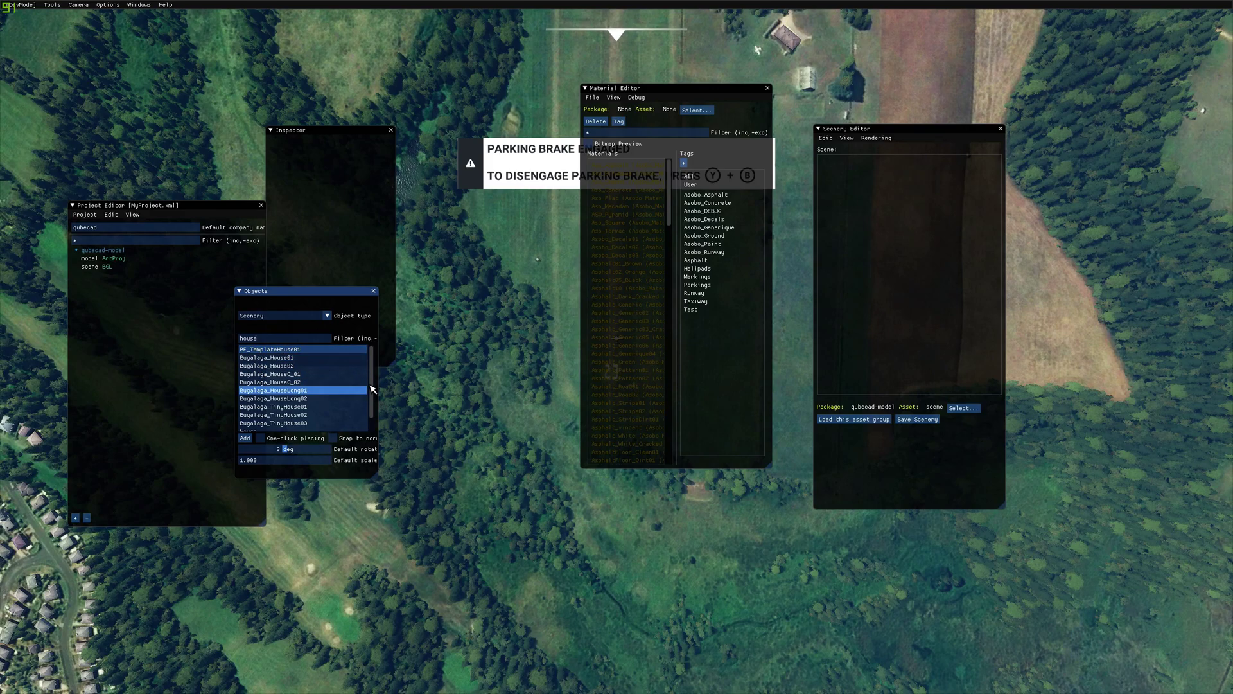
{"action": "left_click_drag", "start_coordinate": [374, 381], "coordinate": [382, 417]}
{"action": "left_click", "coordinate": [271, 417]}
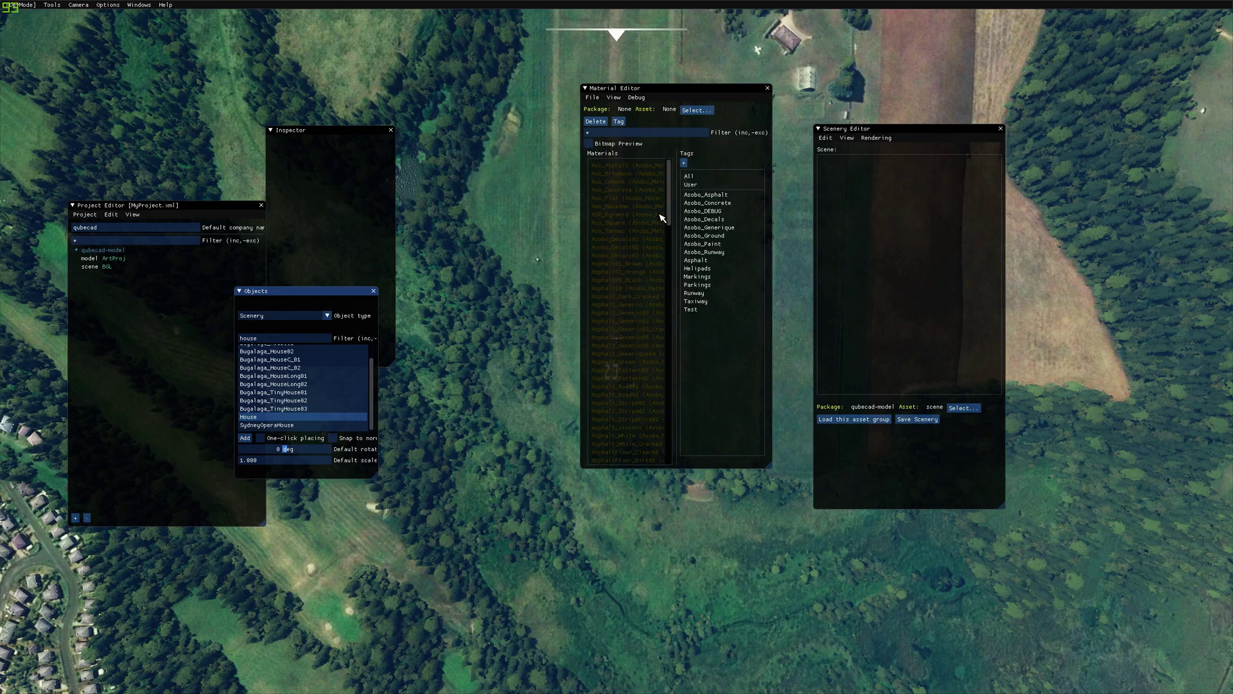
{"action": "left_click", "coordinate": [767, 88]}
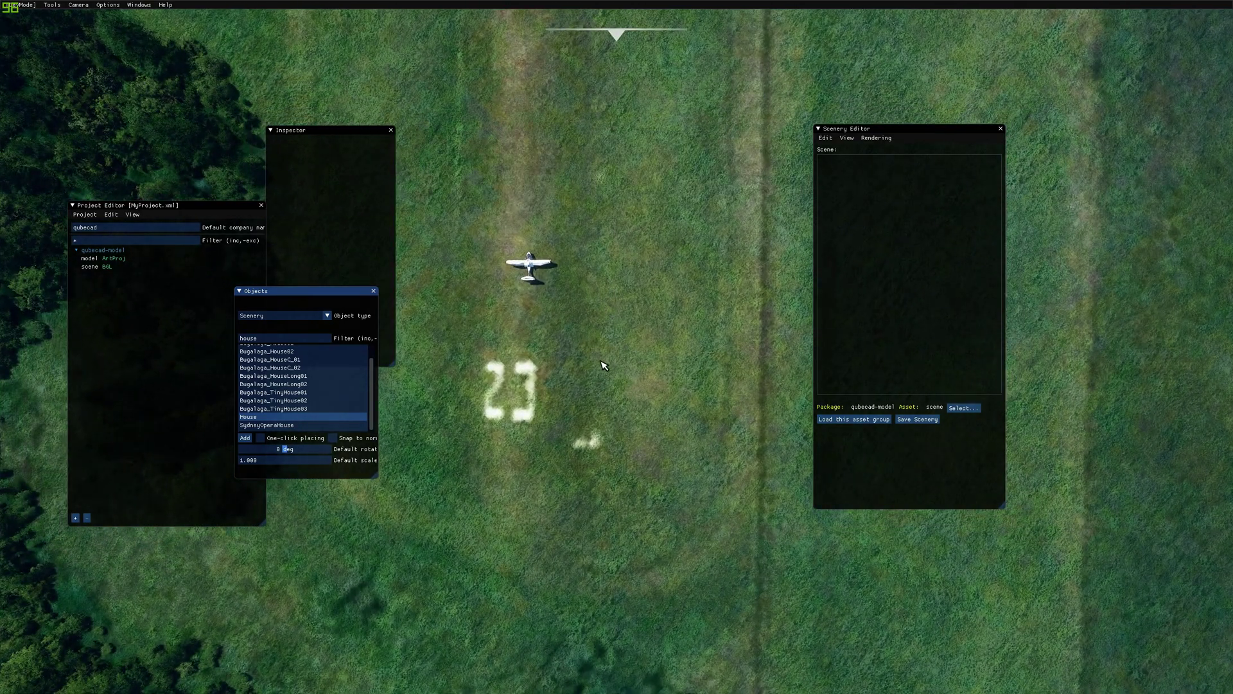
{"action": "right_click", "coordinate": [604, 366]}
{"action": "key", "text": "Escape"}
{"action": "left_click", "coordinate": [570, 383]}
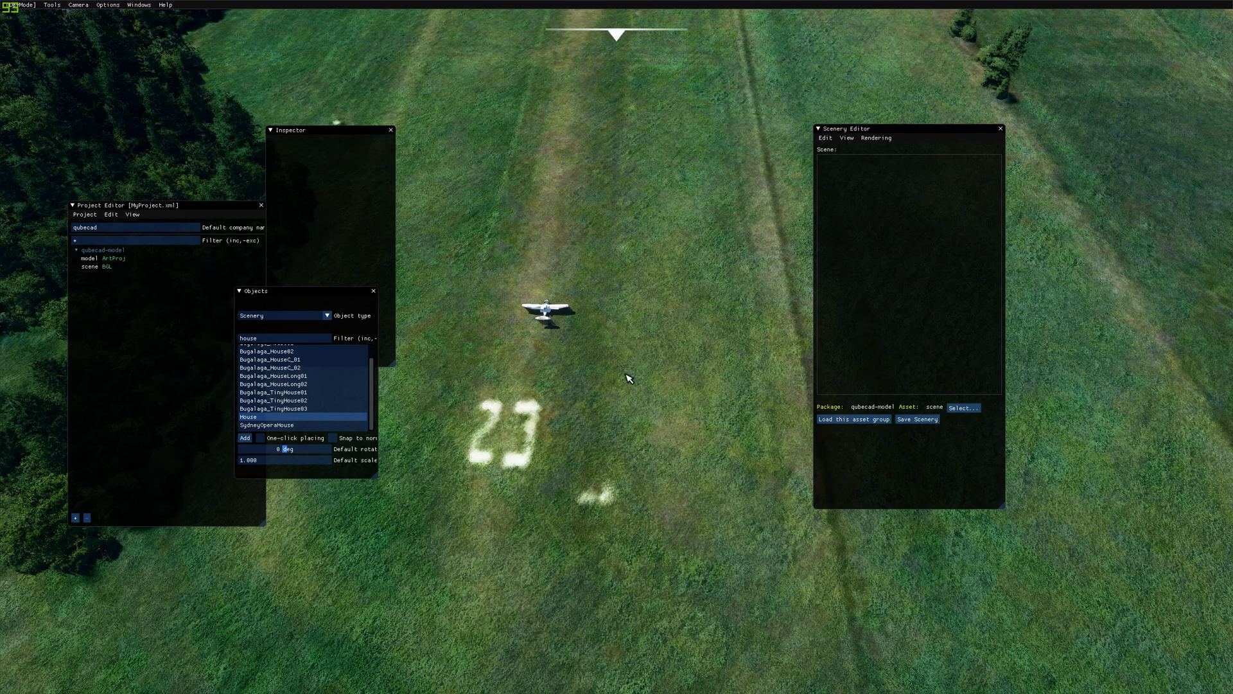
Step: Place the House object on the grass airstrip beside the parked plane
{"action": "left_click", "coordinate": [249, 439]}
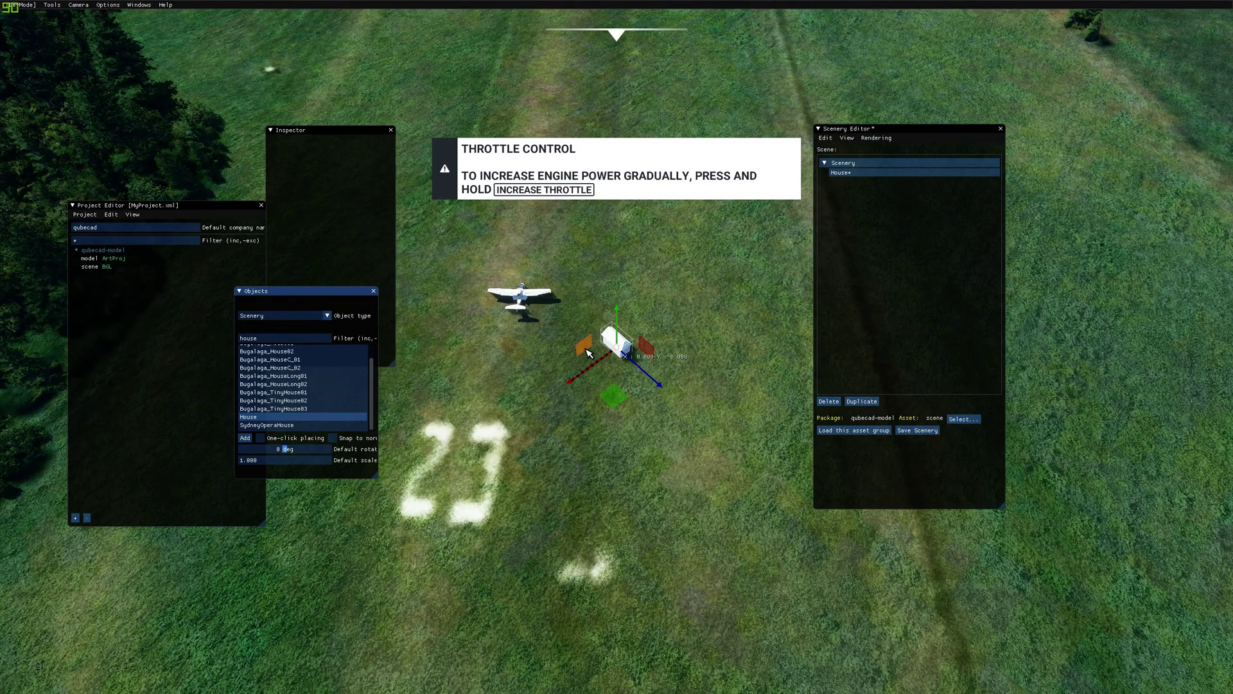
{"action": "left_click_drag", "start_coordinate": [588, 352], "coordinate": [576, 374]}
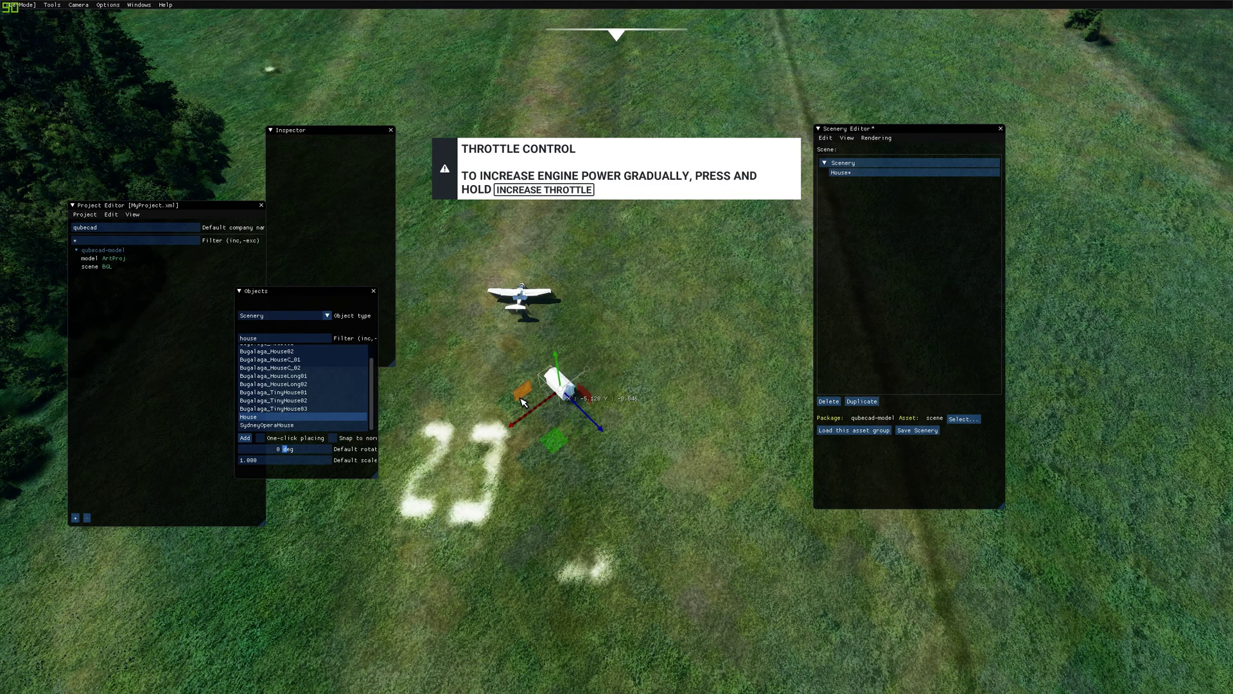
{"action": "left_click_drag", "start_coordinate": [522, 402], "coordinate": [603, 362]}
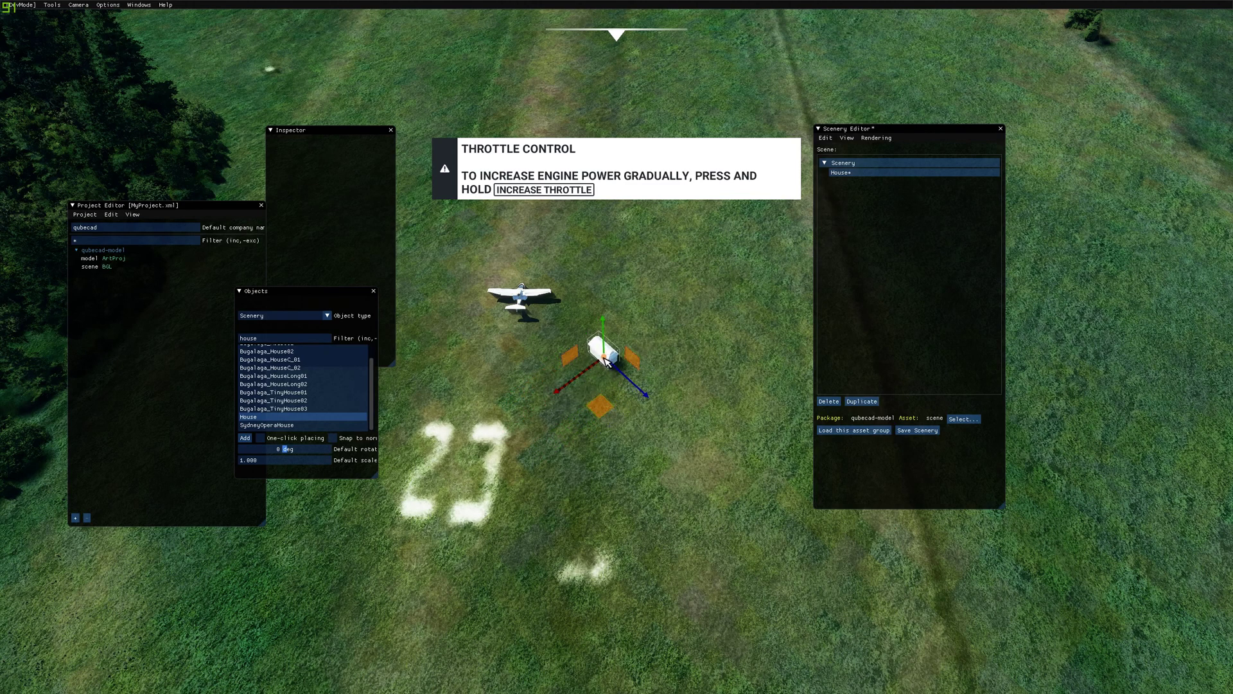
Step: Rotate the house, then scale it up to about 1.85
{"action": "key", "text": "e"}
{"action": "mouse_move", "coordinate": [588, 410]}
{"action": "left_mouse_down"}
{"action": "mouse_move", "coordinate": [607, 419]}
{"action": "mouse_move", "coordinate": [622, 407]}
{"action": "mouse_move", "coordinate": [607, 418]}
{"action": "mouse_move", "coordinate": [566, 403]}
{"action": "left_mouse_up"}
{"action": "key", "text": "w"}
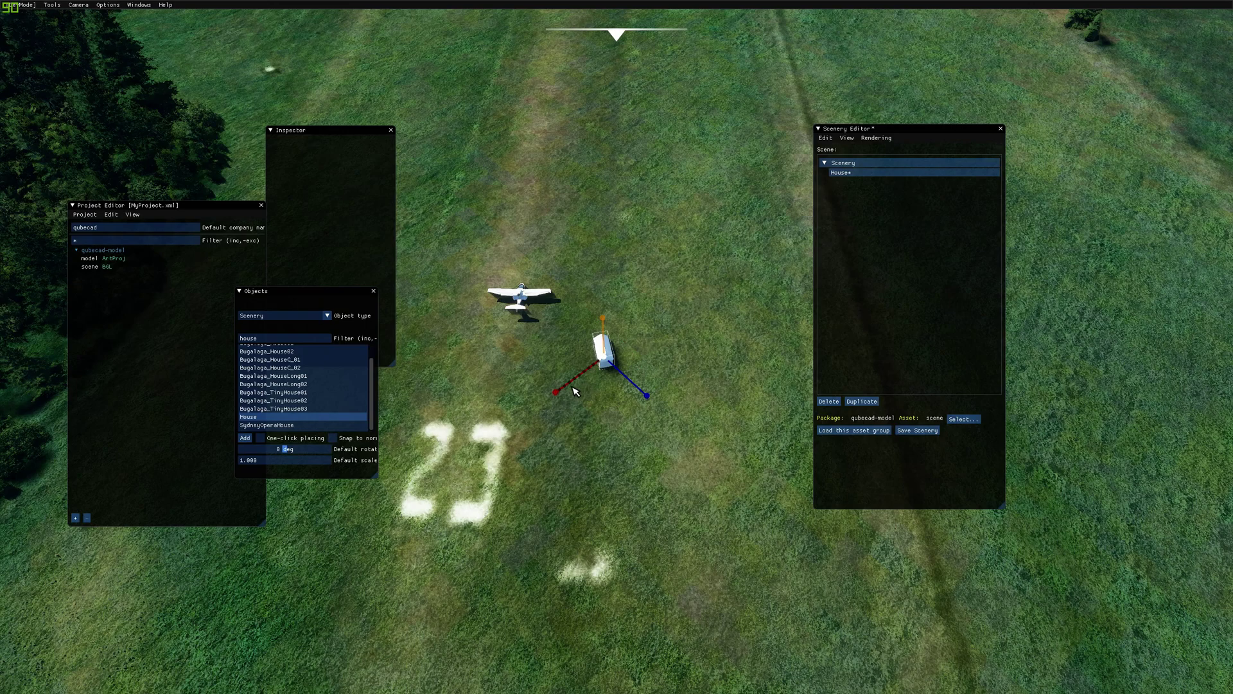
{"action": "mouse_move", "coordinate": [609, 362]}
{"action": "left_mouse_down"}
{"action": "mouse_move", "coordinate": [655, 418]}
{"action": "mouse_move", "coordinate": [610, 361]}
{"action": "left_mouse_up"}
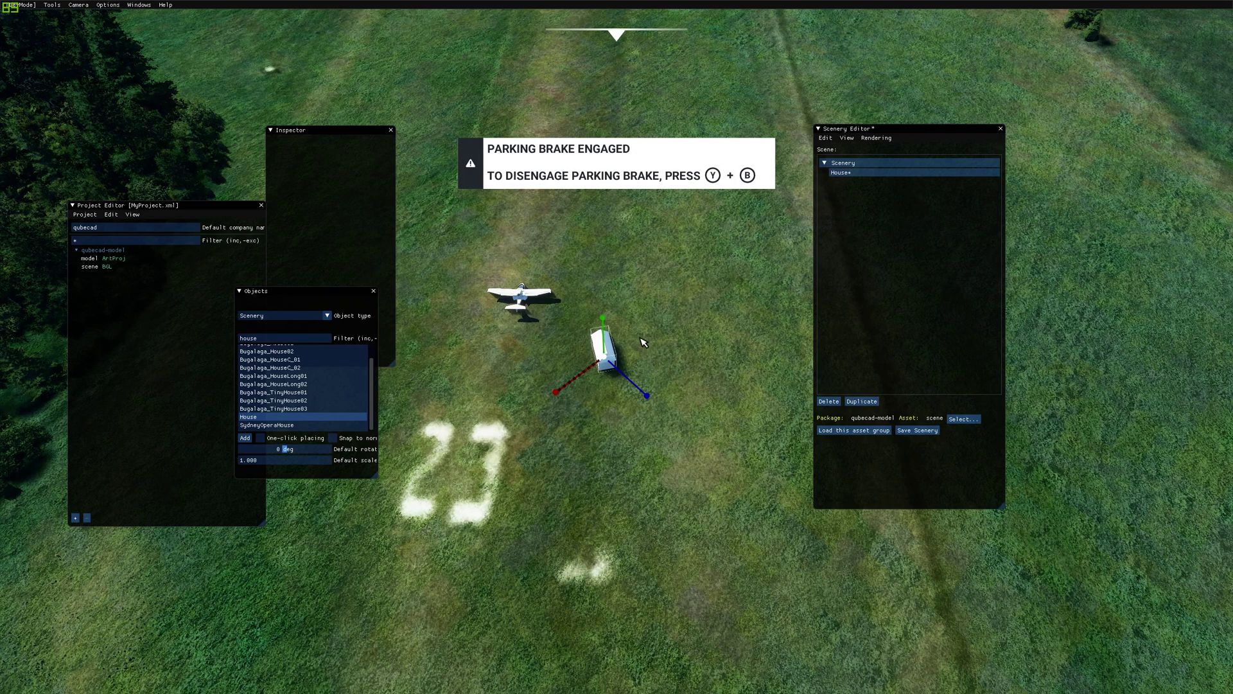
Step: Save the scenery as HouseScene in MyProject\PackageSource\scene
{"action": "left_click", "coordinate": [922, 432]}
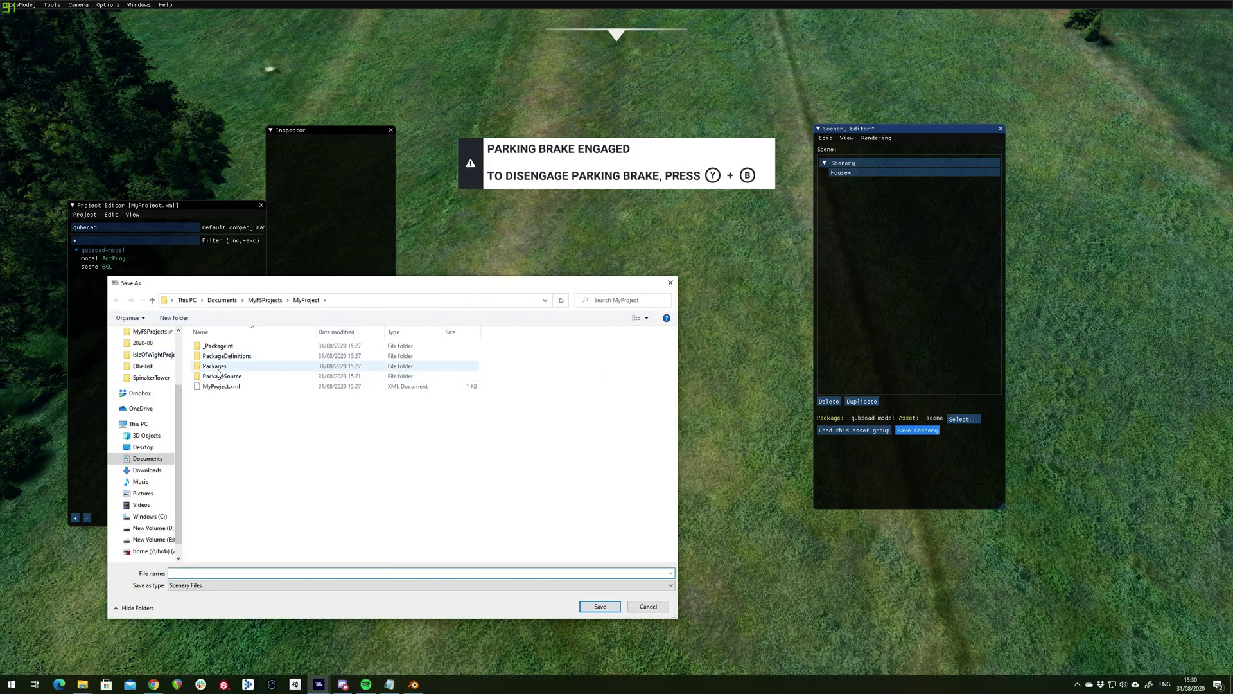
{"action": "double_click", "coordinate": [217, 366]}
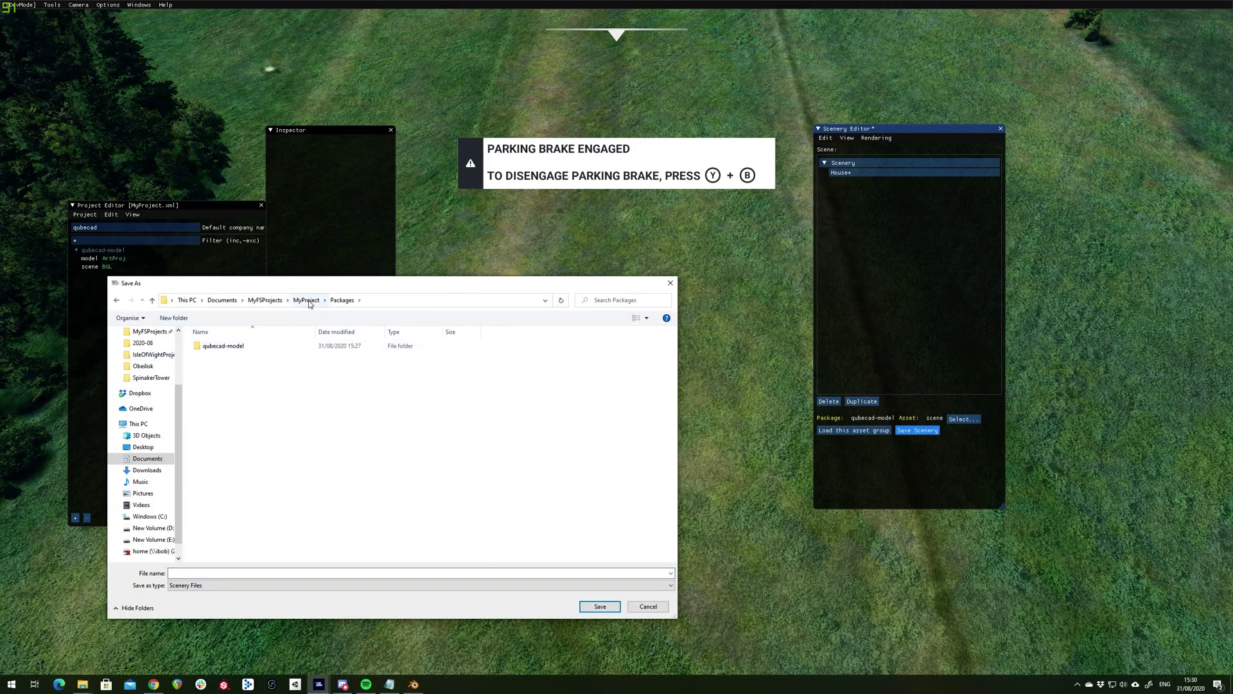
{"action": "left_click", "coordinate": [307, 300]}
{"action": "left_click", "coordinate": [242, 379]}
{"action": "double_click", "coordinate": [242, 379]}
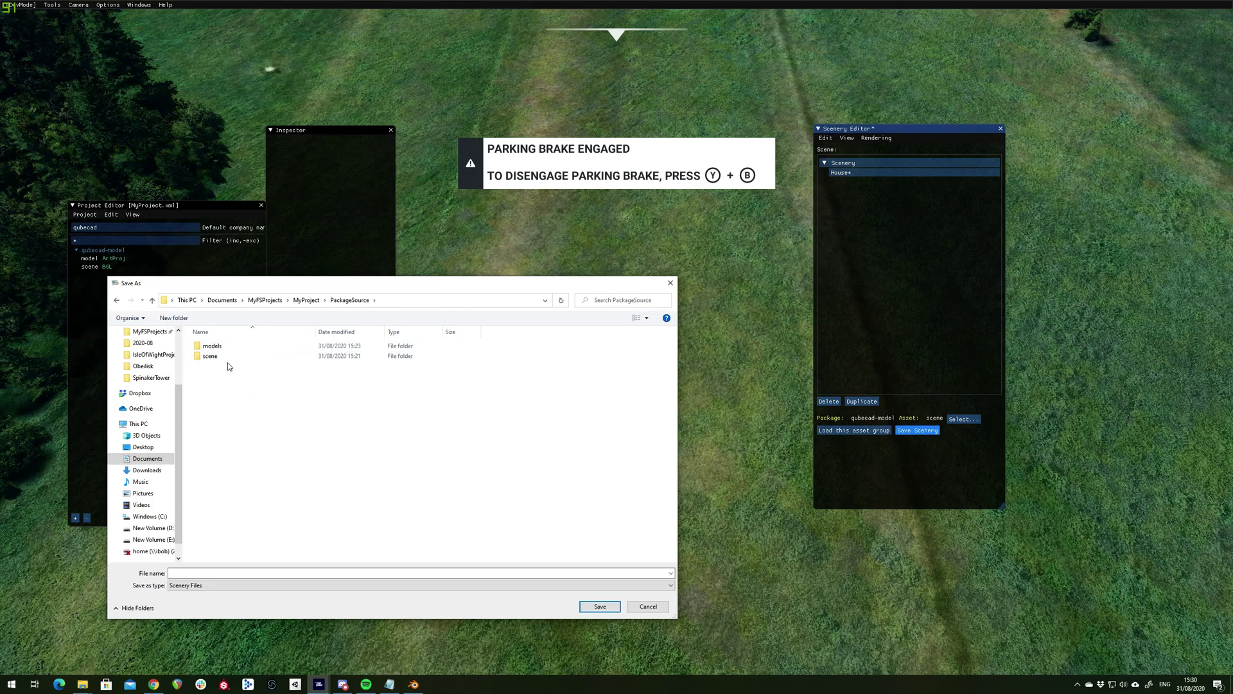
{"action": "double_click", "coordinate": [215, 357]}
{"action": "left_click", "coordinate": [197, 578]}
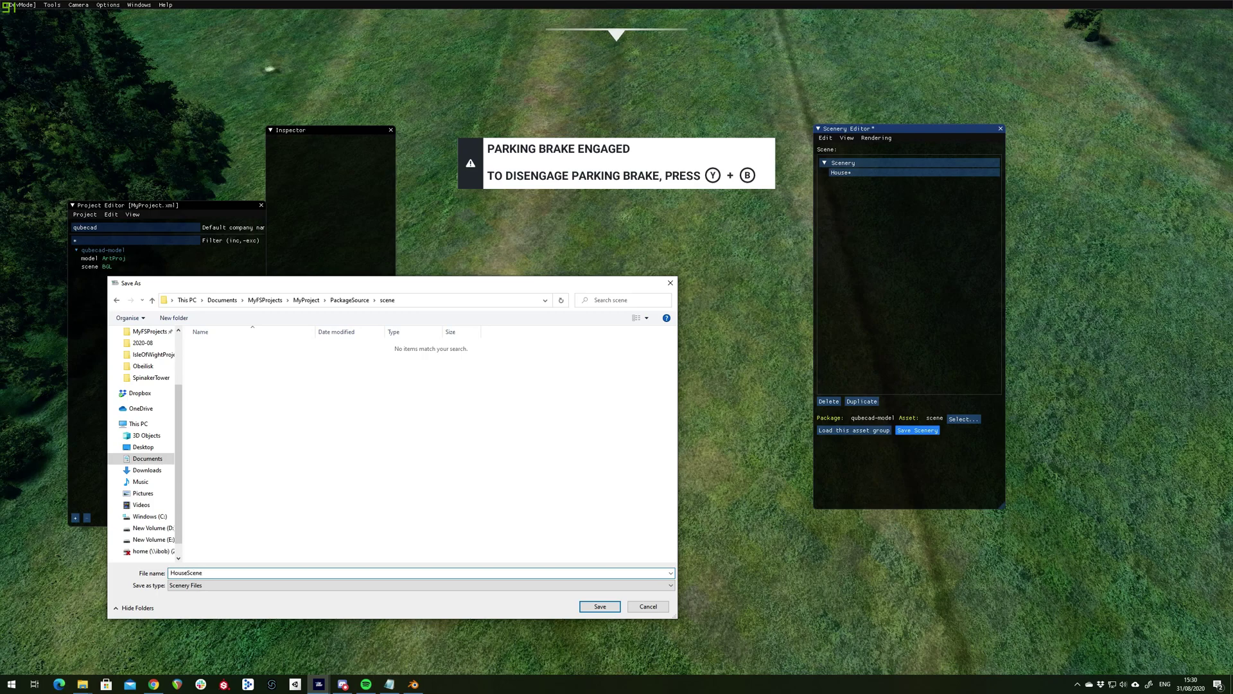
{"action": "left_click", "coordinate": [600, 606]}
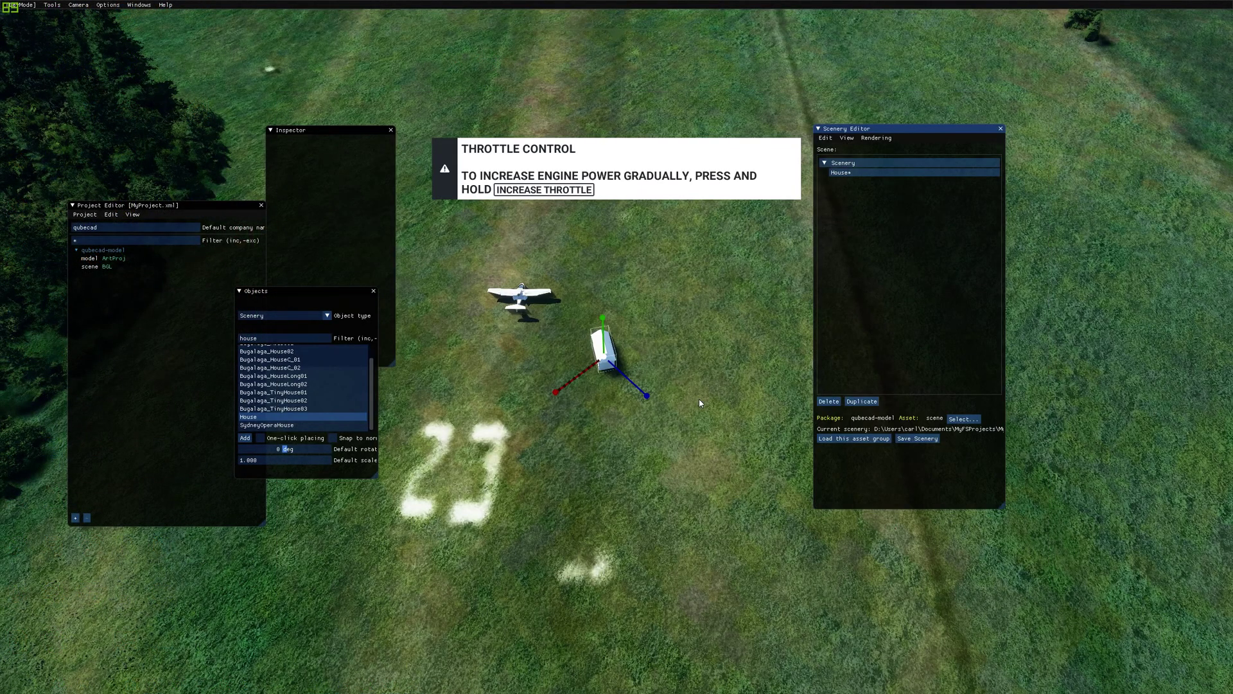
Step: Build the qubecad-model package, then clear the console's build log and move it aside
{"action": "left_click", "coordinate": [114, 250]}
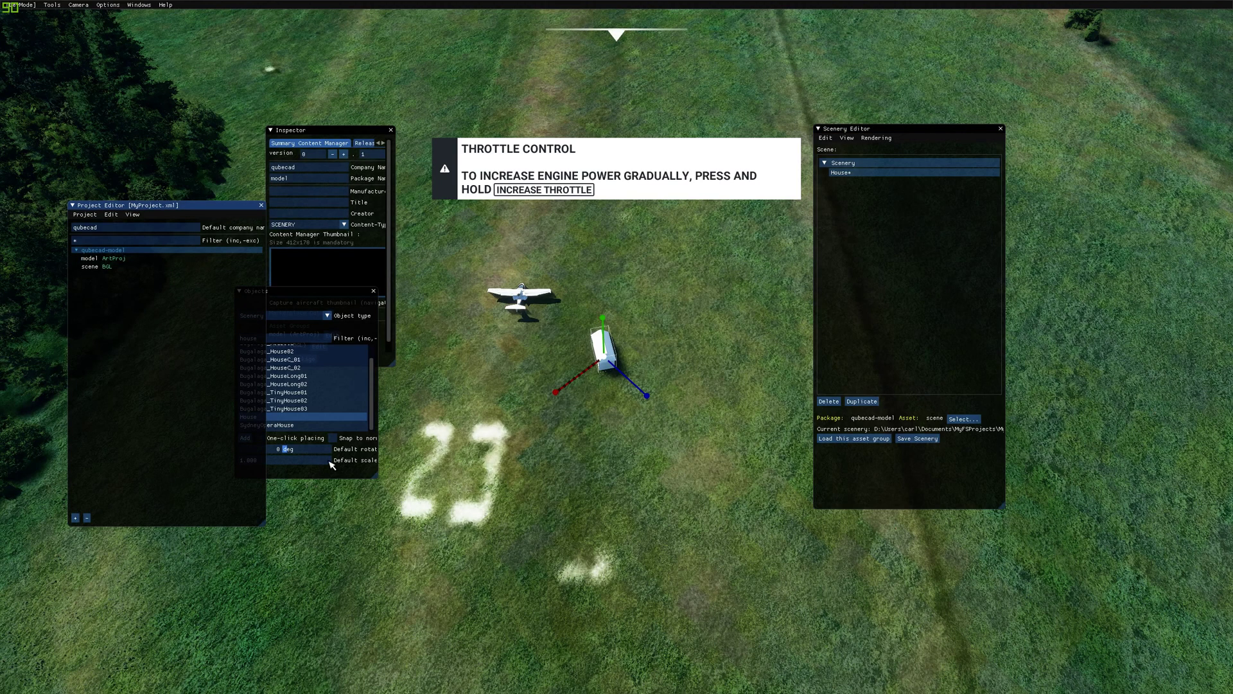
{"action": "left_click_drag", "start_coordinate": [310, 365], "coordinate": [401, 337]}
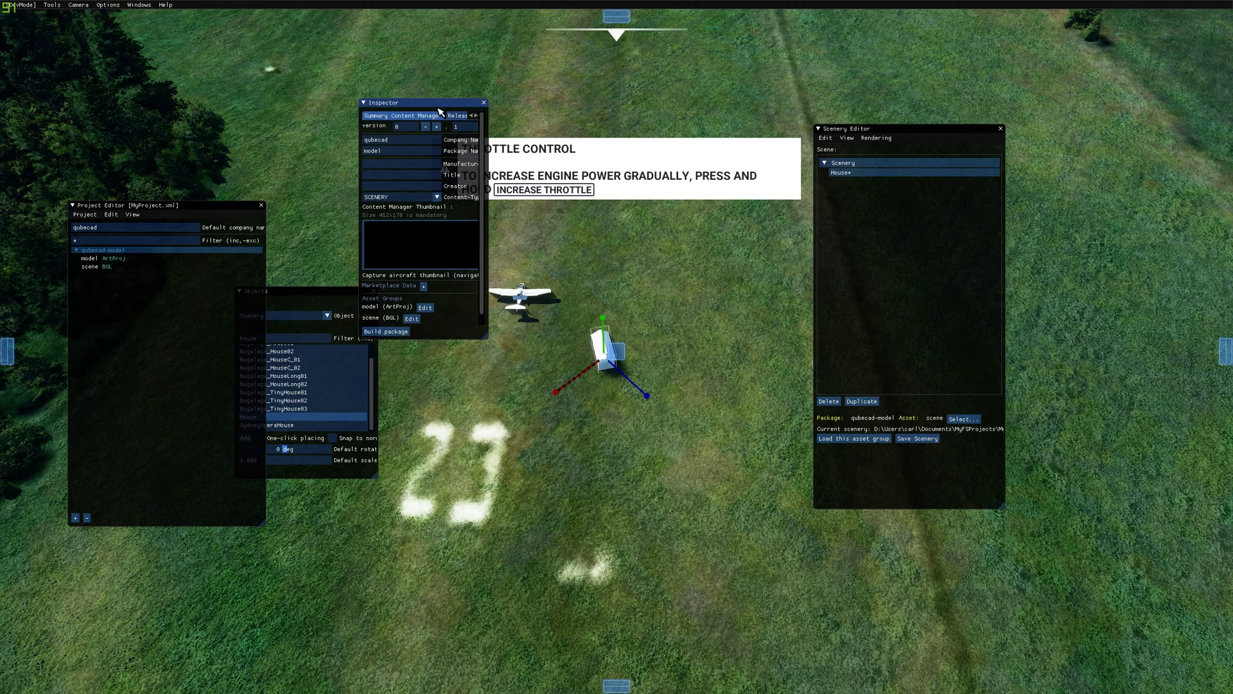
{"action": "left_click", "coordinate": [395, 331]}
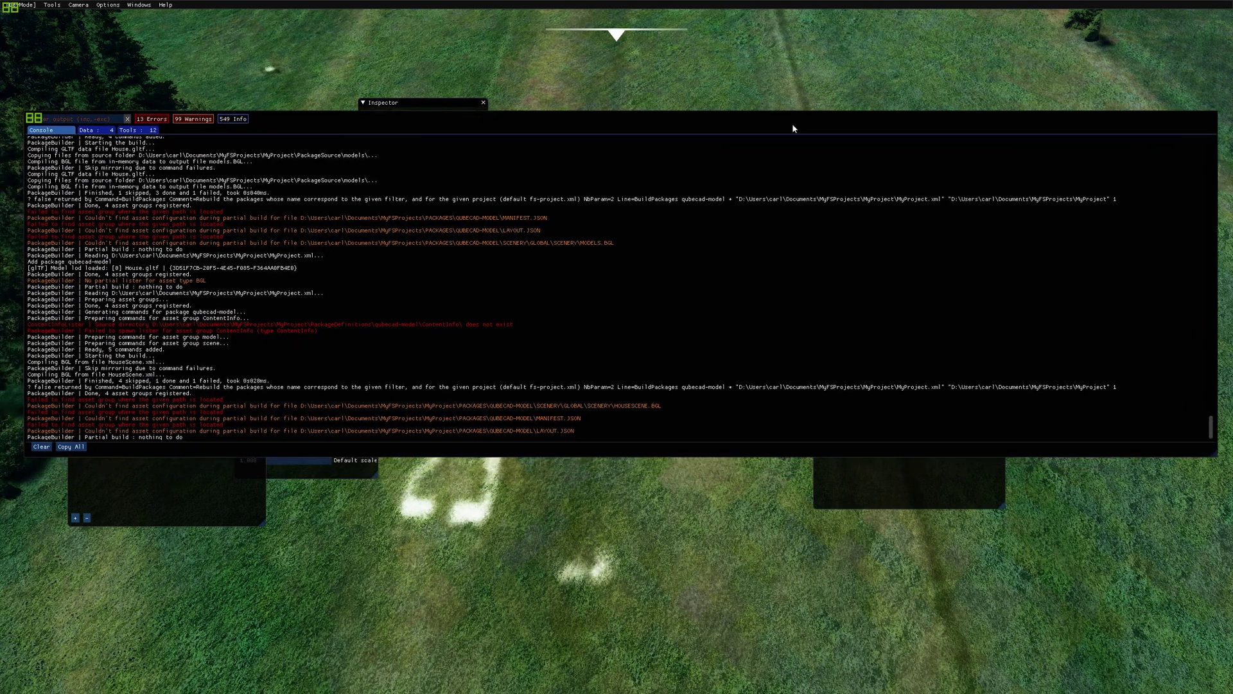
{"action": "left_click_drag", "start_coordinate": [792, 128], "coordinate": [874, 189]}
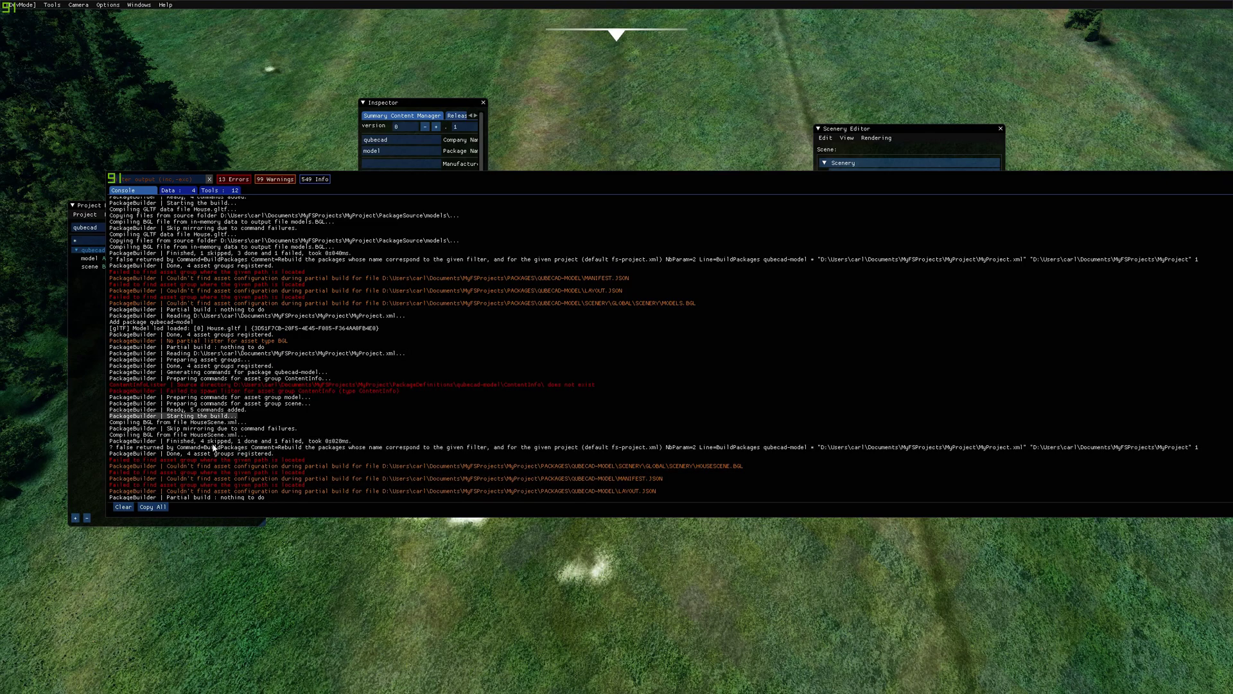
{"action": "left_click", "coordinate": [123, 508]}
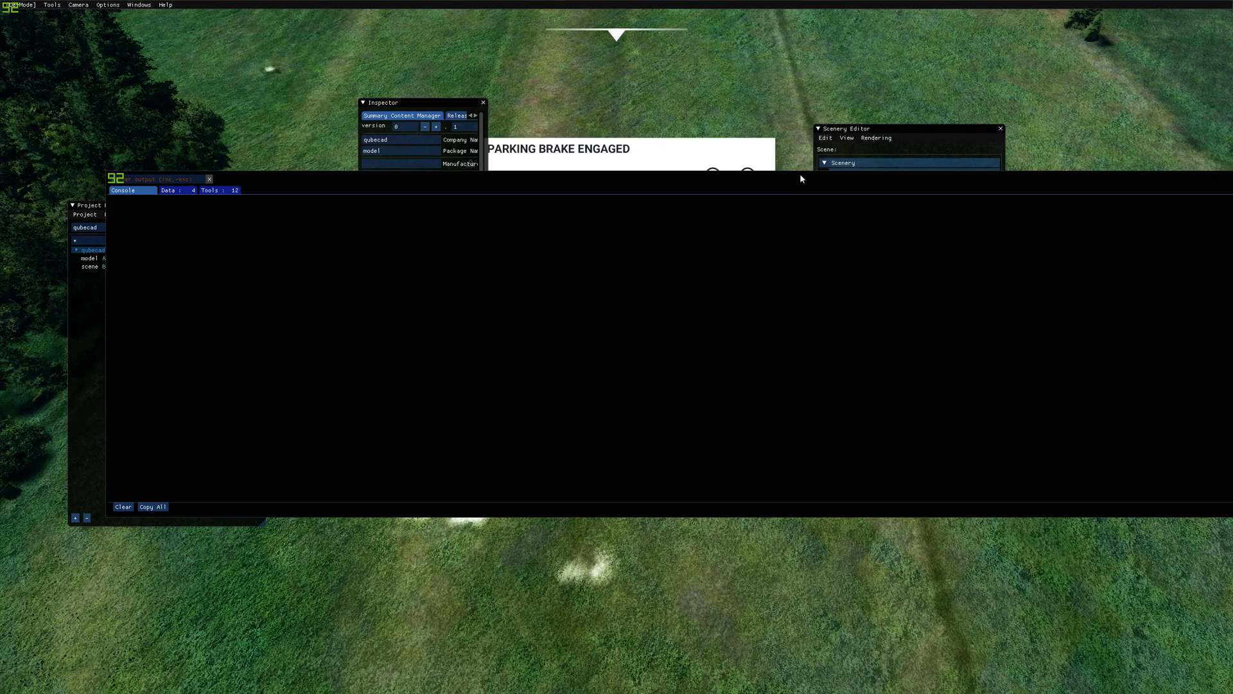
{"action": "left_click_drag", "start_coordinate": [800, 175], "coordinate": [714, 481]}
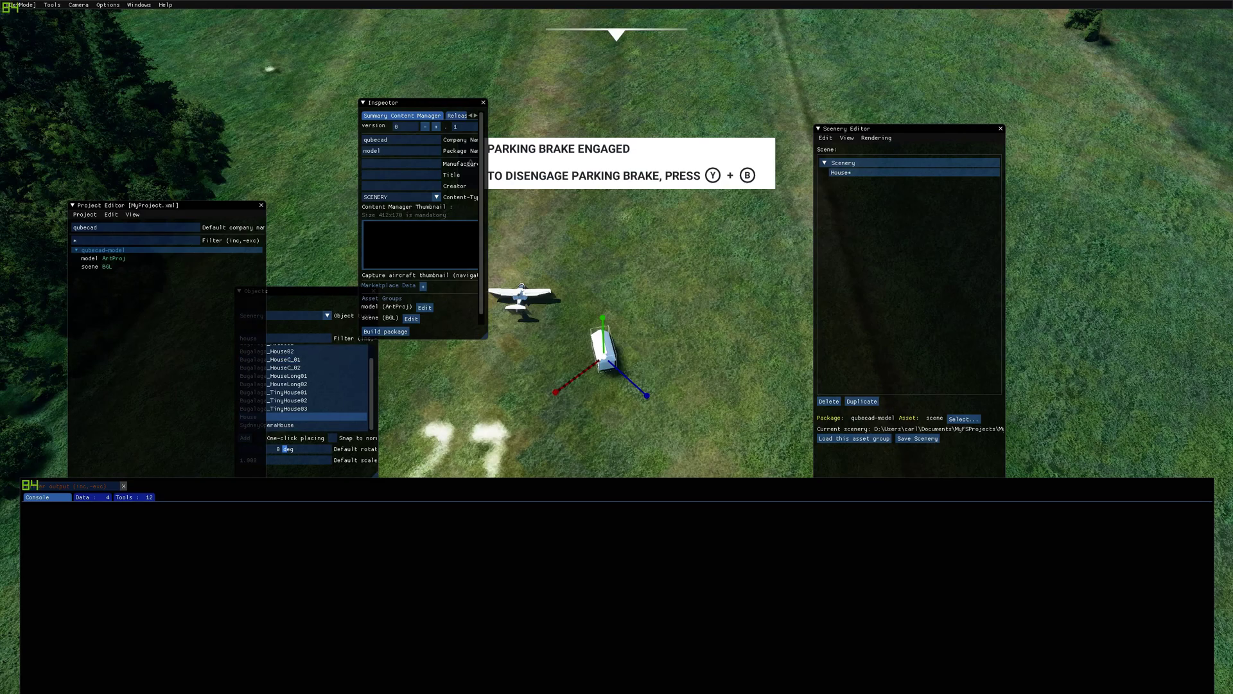
Step: Copy the built qubecad-model folder from MyProject's Packages folder to the clipboard
{"action": "key", "text": "alt+Tab"}
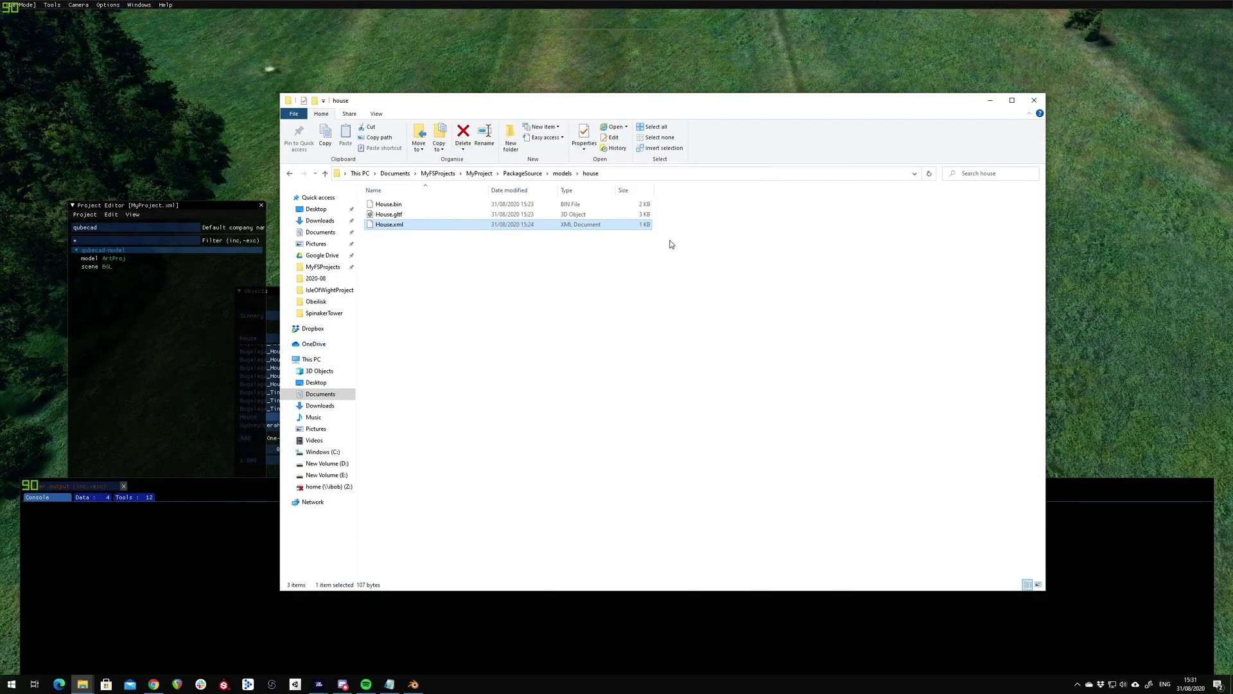
{"action": "left_click", "coordinate": [480, 173]}
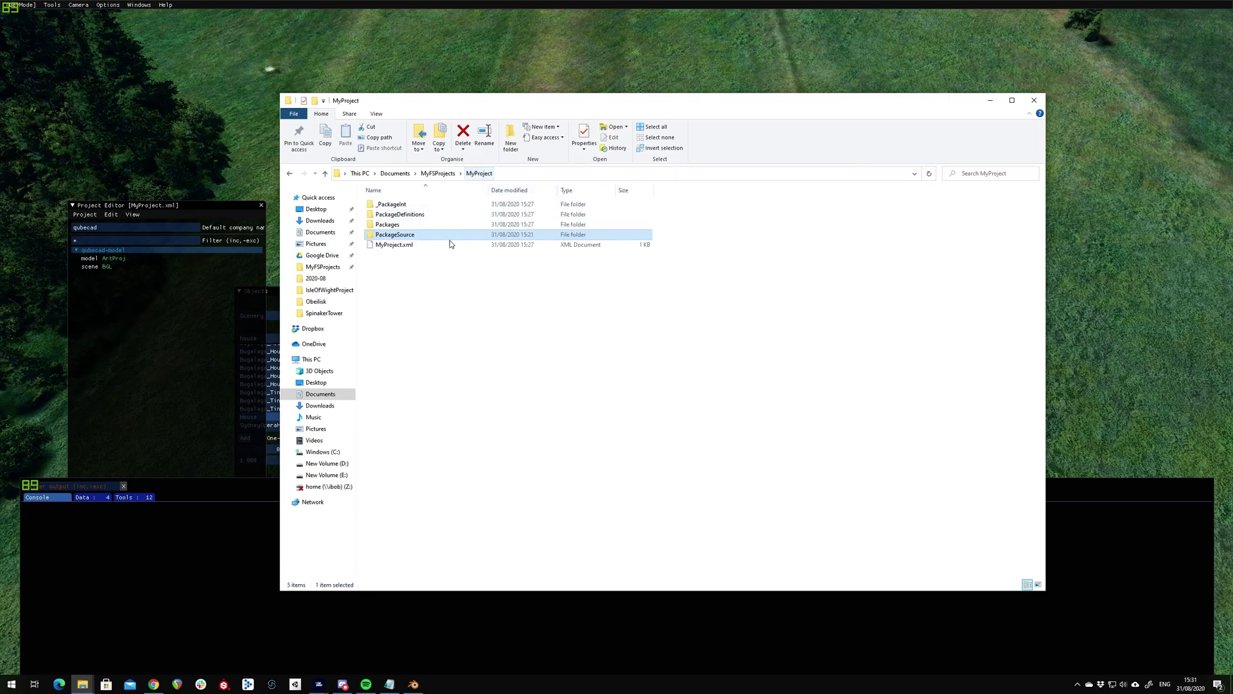
{"action": "double_click", "coordinate": [386, 226]}
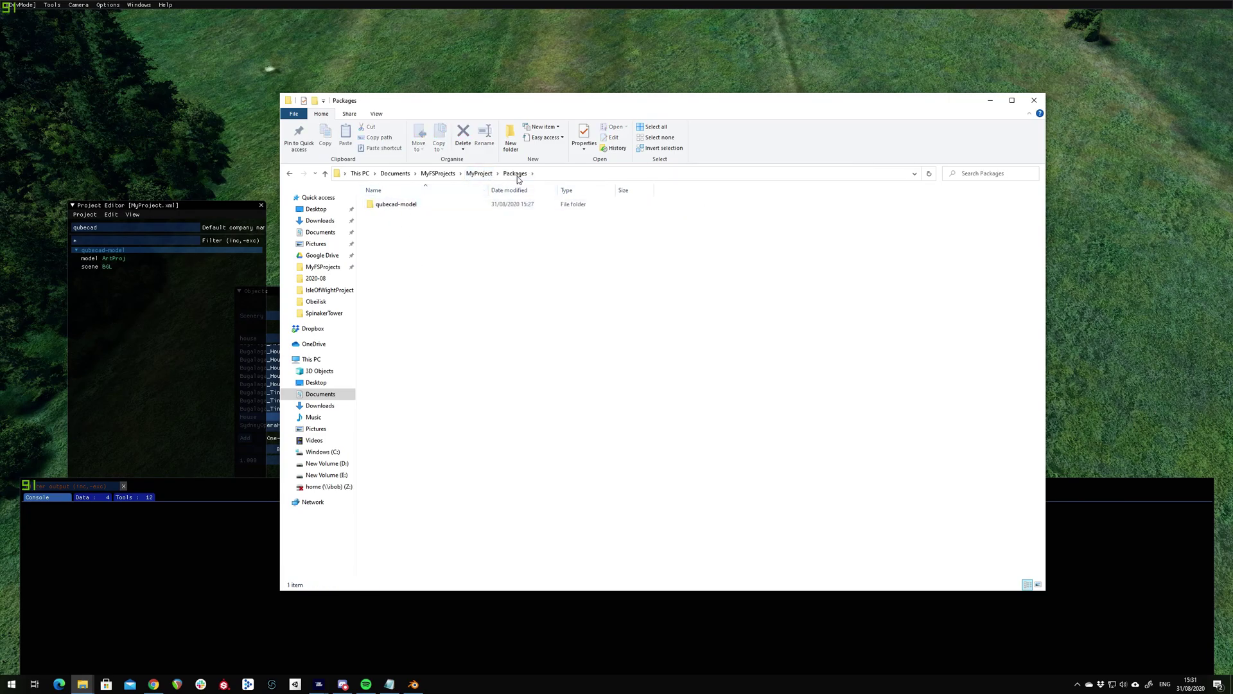
{"action": "left_click", "coordinate": [387, 210]}
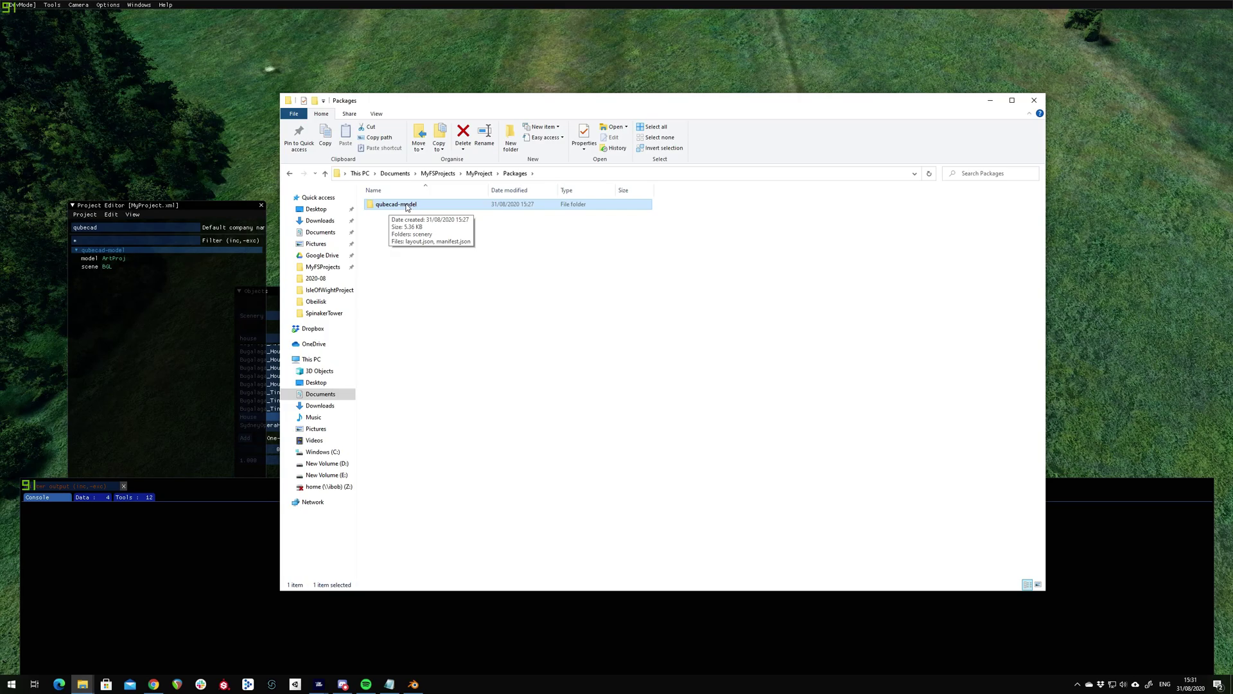
{"action": "double_click", "coordinate": [408, 206]}
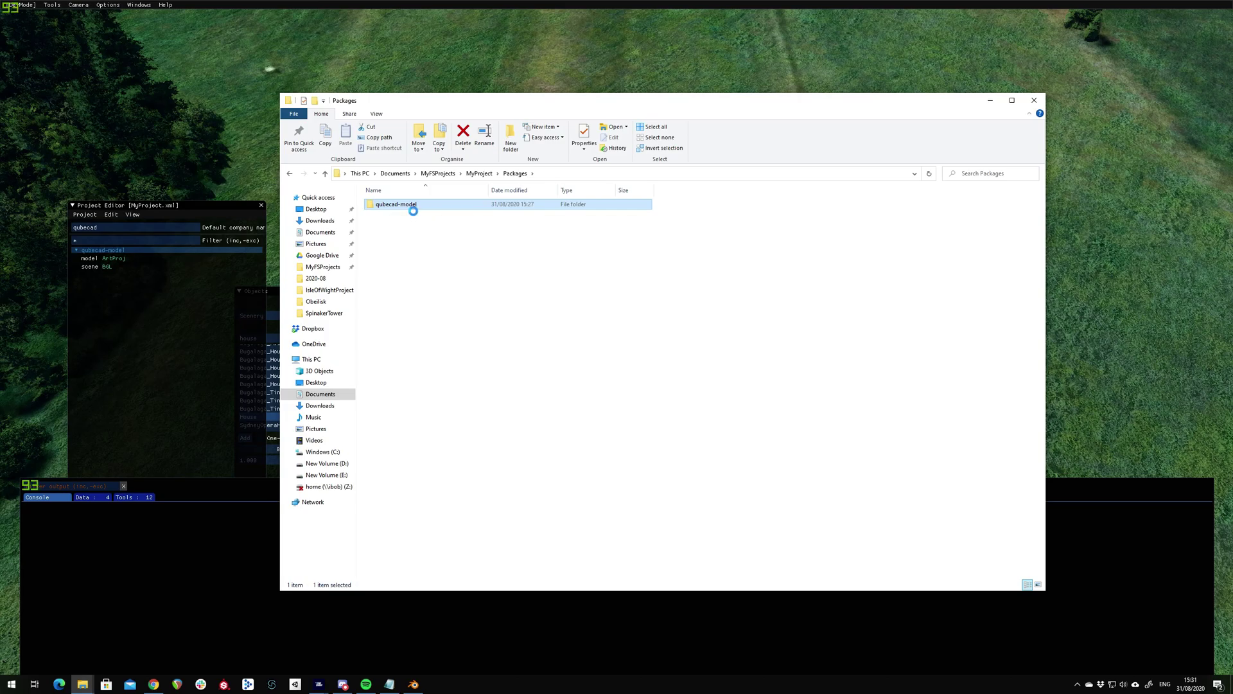
{"action": "right_click", "coordinate": [404, 205]}
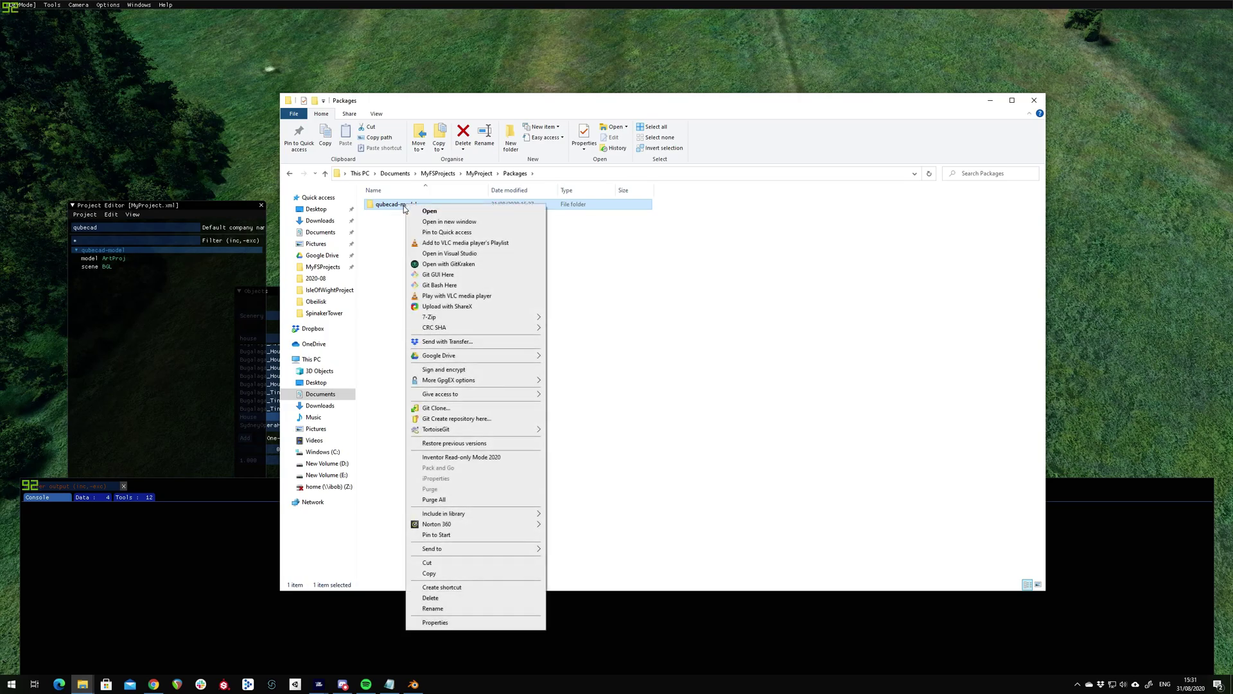
{"action": "left_click", "coordinate": [429, 573]}
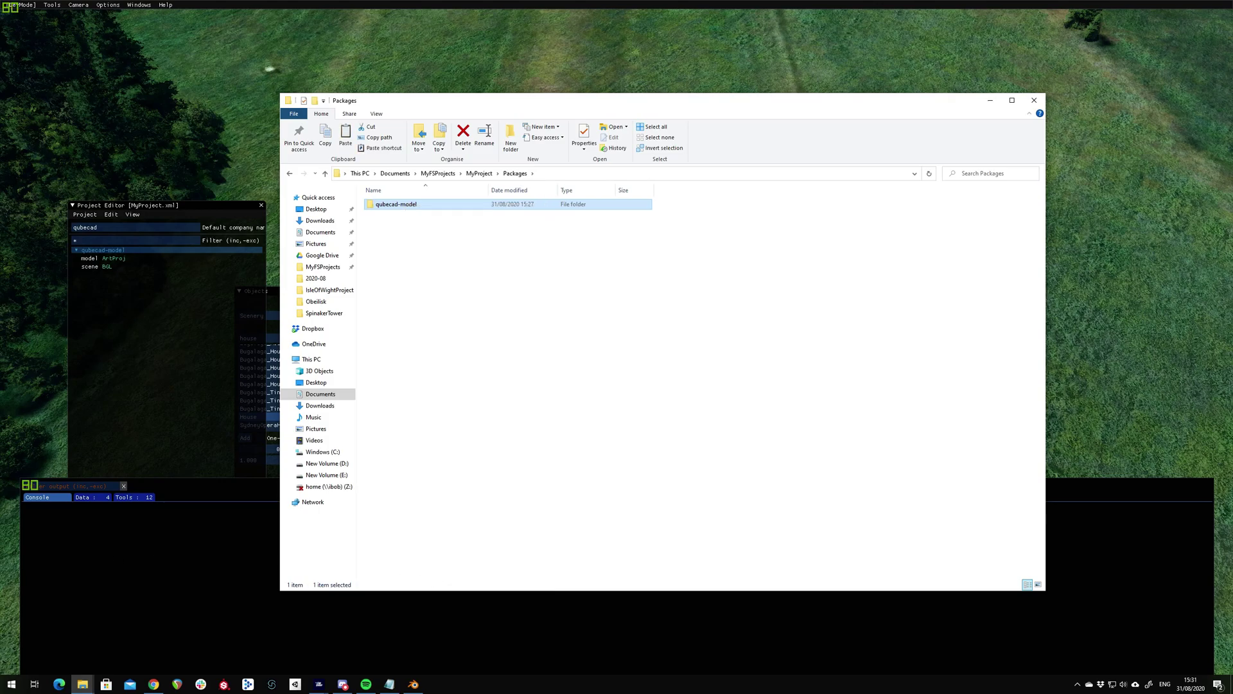
{"action": "key", "text": "alt+Tab"}
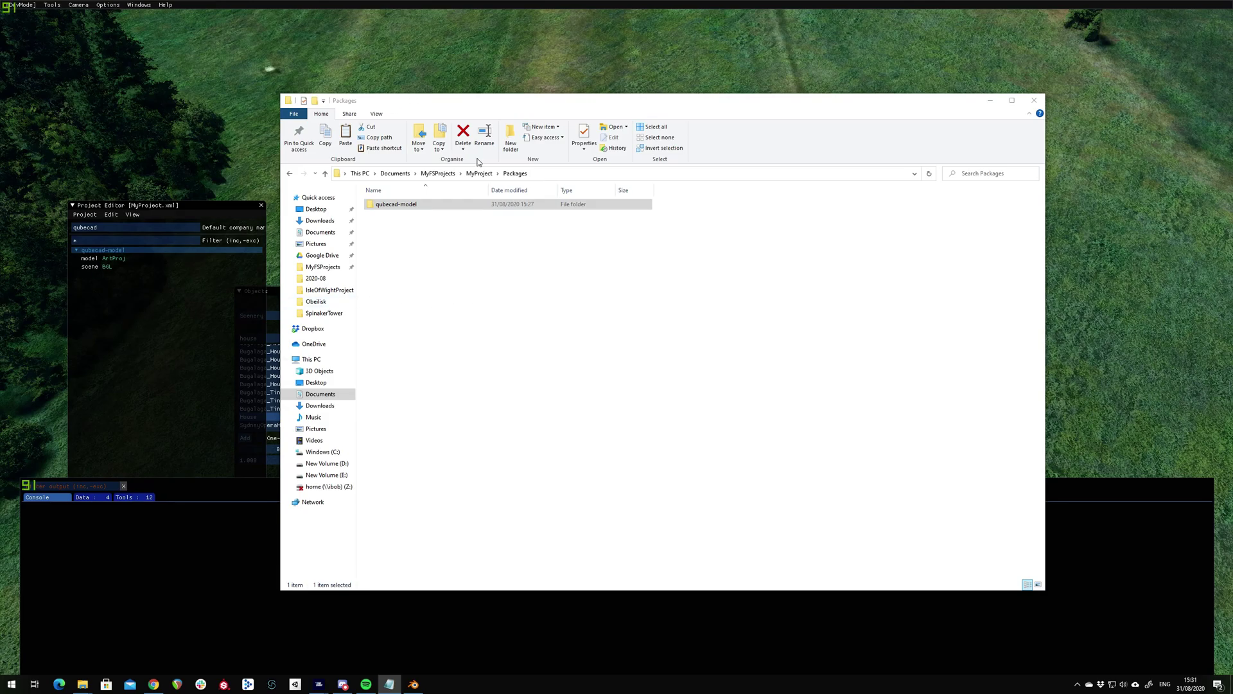
Step: Go to the Packages folder under %localappdata%
{"action": "left_click", "coordinate": [545, 178]}
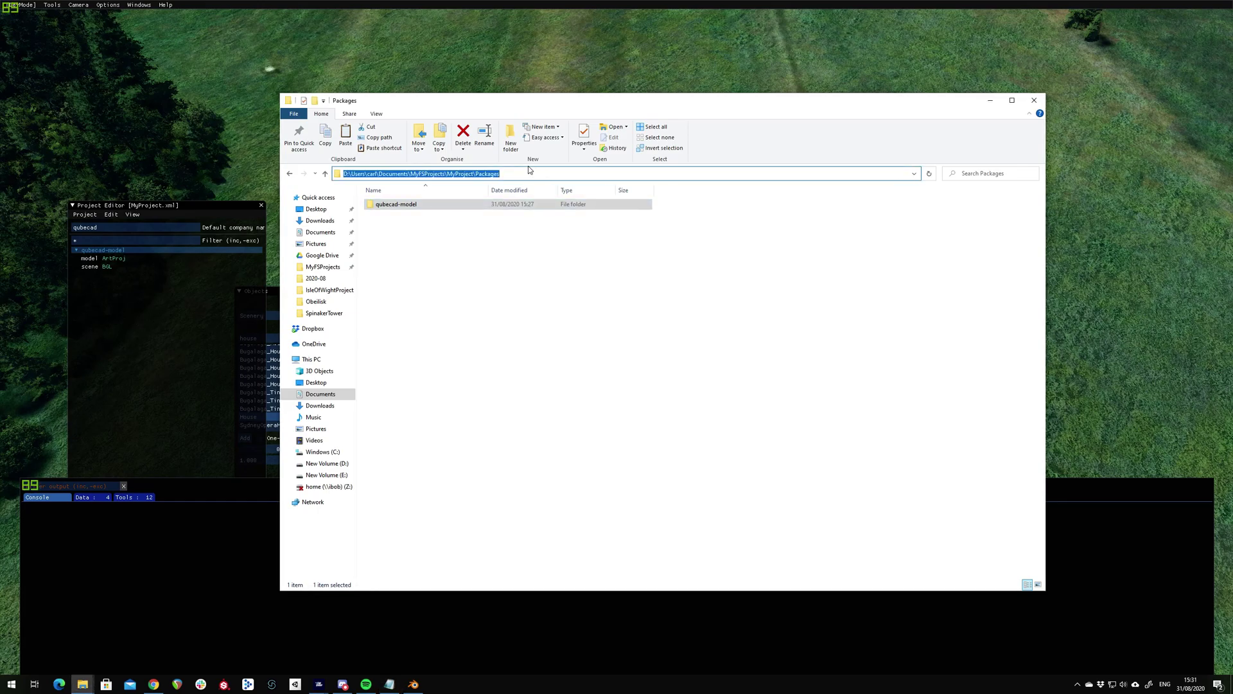
{"action": "type", "text": "%localappdata%"}
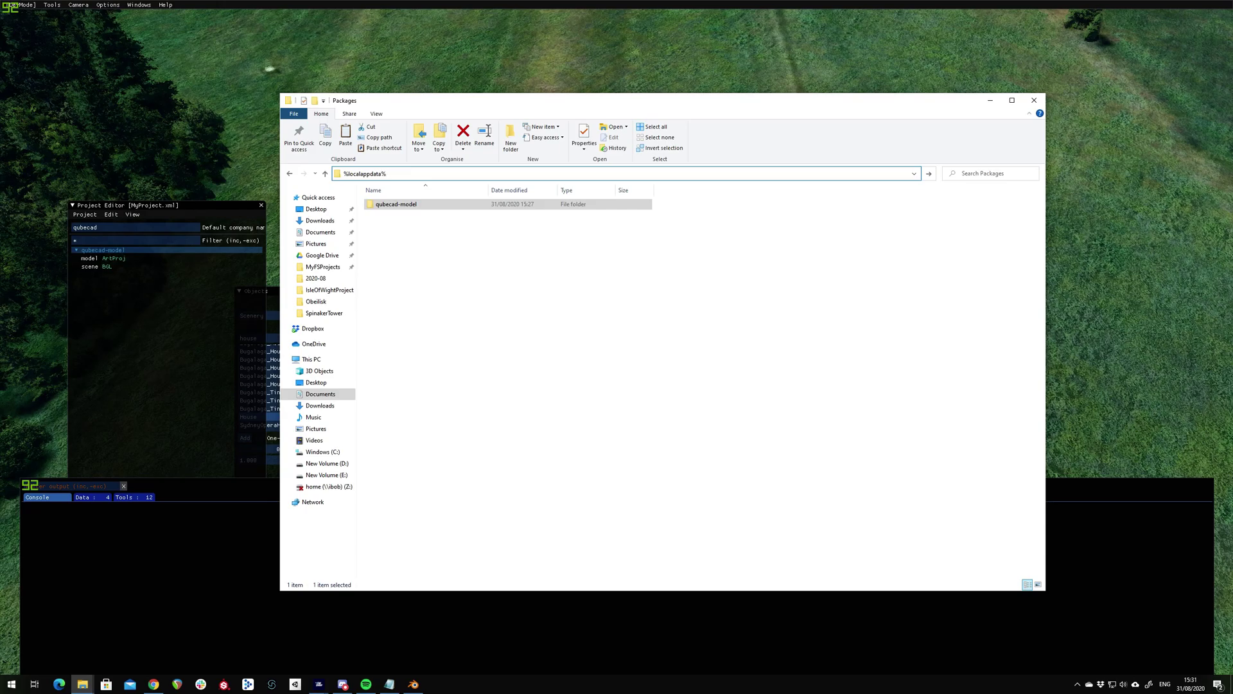
{"action": "key", "text": "Return"}
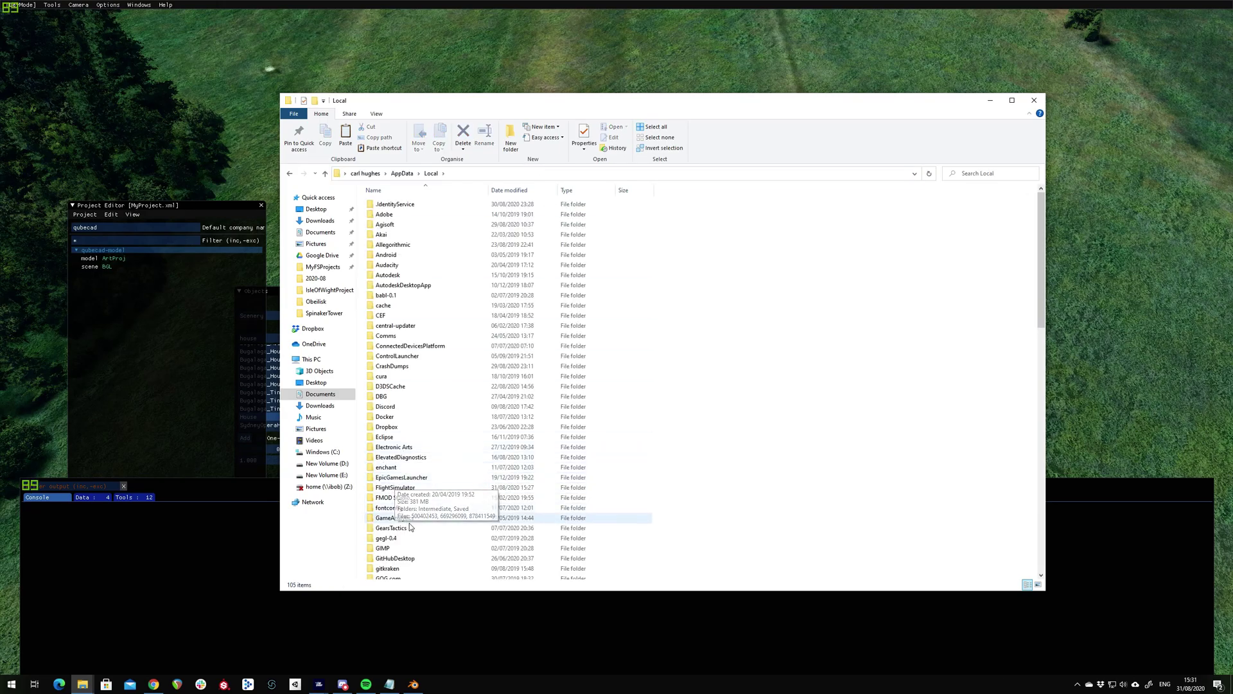
{"action": "left_click", "coordinate": [414, 487]}
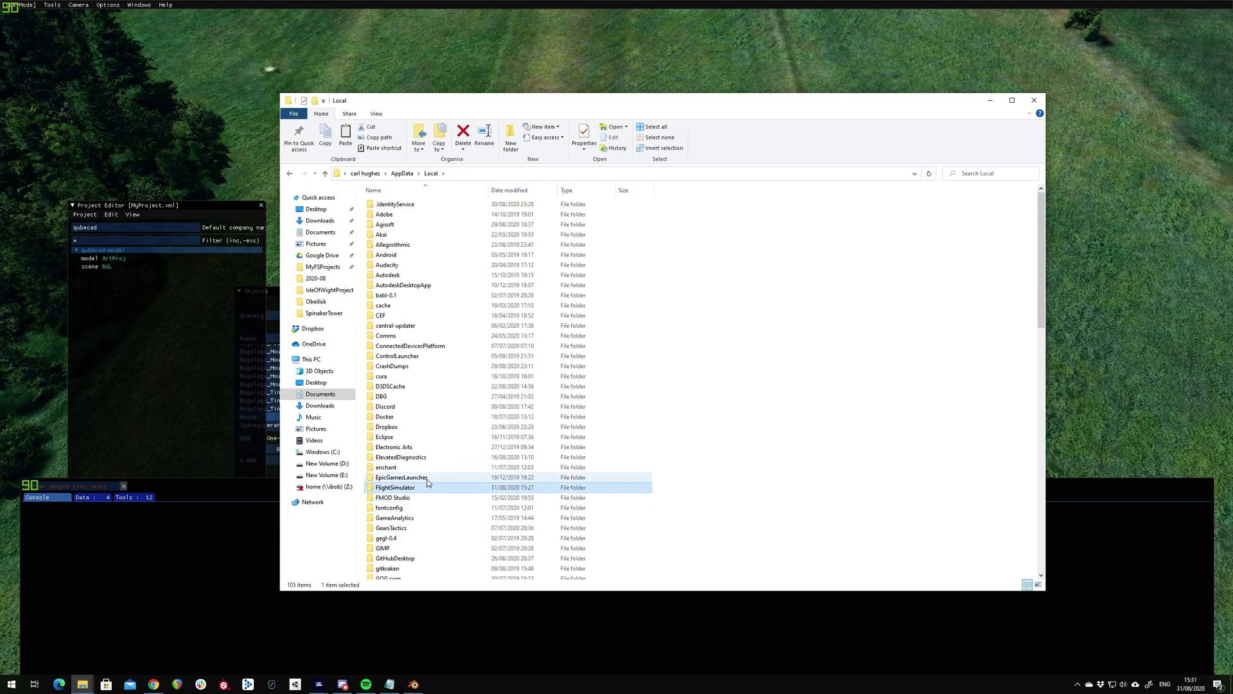
{"action": "key", "text": "p"}
{"action": "double_click", "coordinate": [393, 235]}
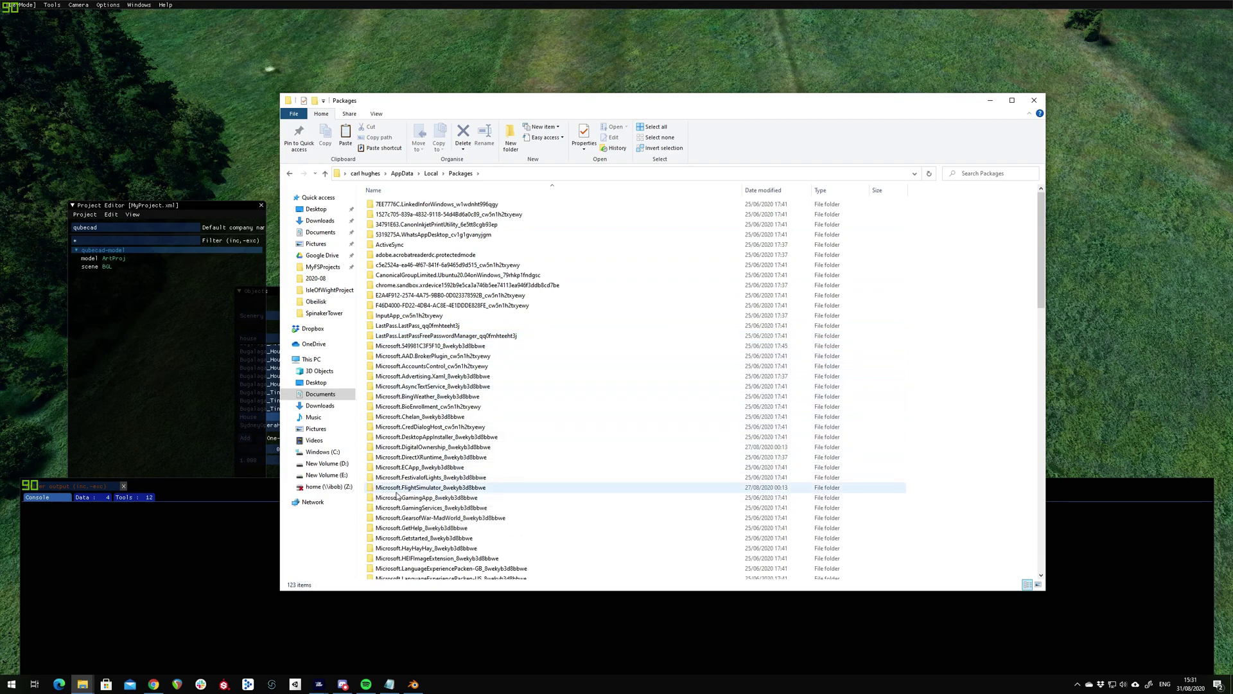
Step: Paste qubecad-model into Microsoft.FlightSimulator_8wekyb3d8bbwe\LocalCache\Packages\Community
{"action": "double_click", "coordinate": [433, 488]}
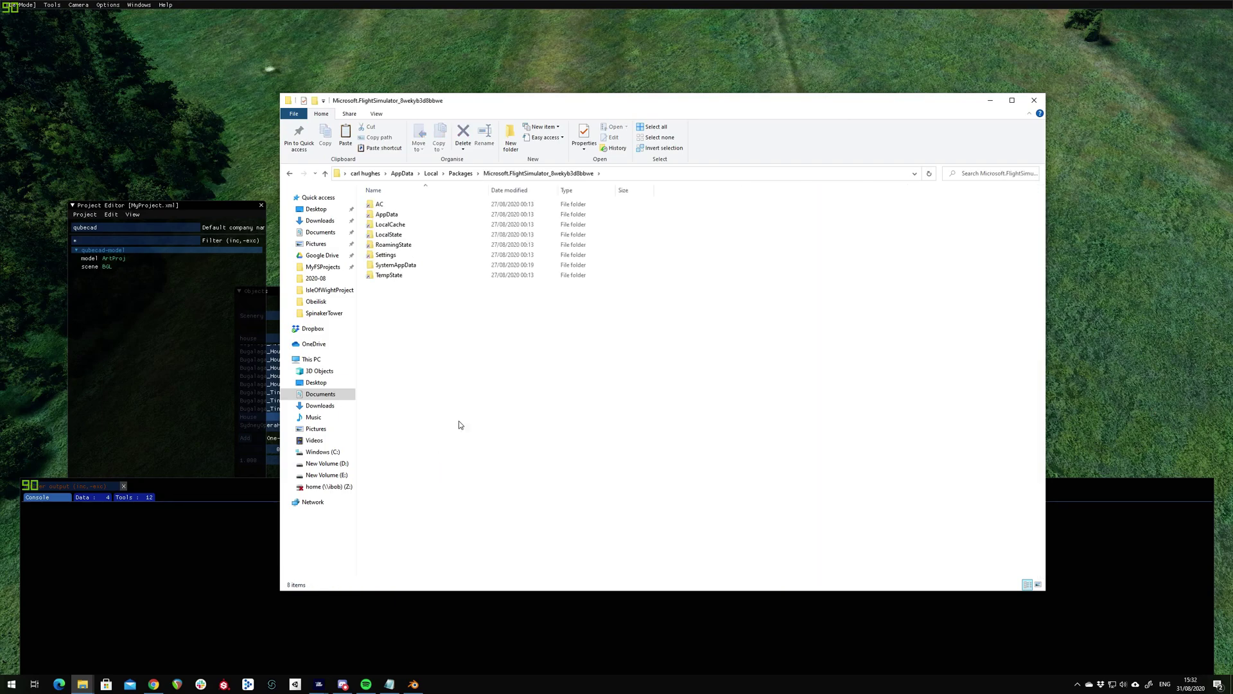
{"action": "double_click", "coordinate": [399, 227]}
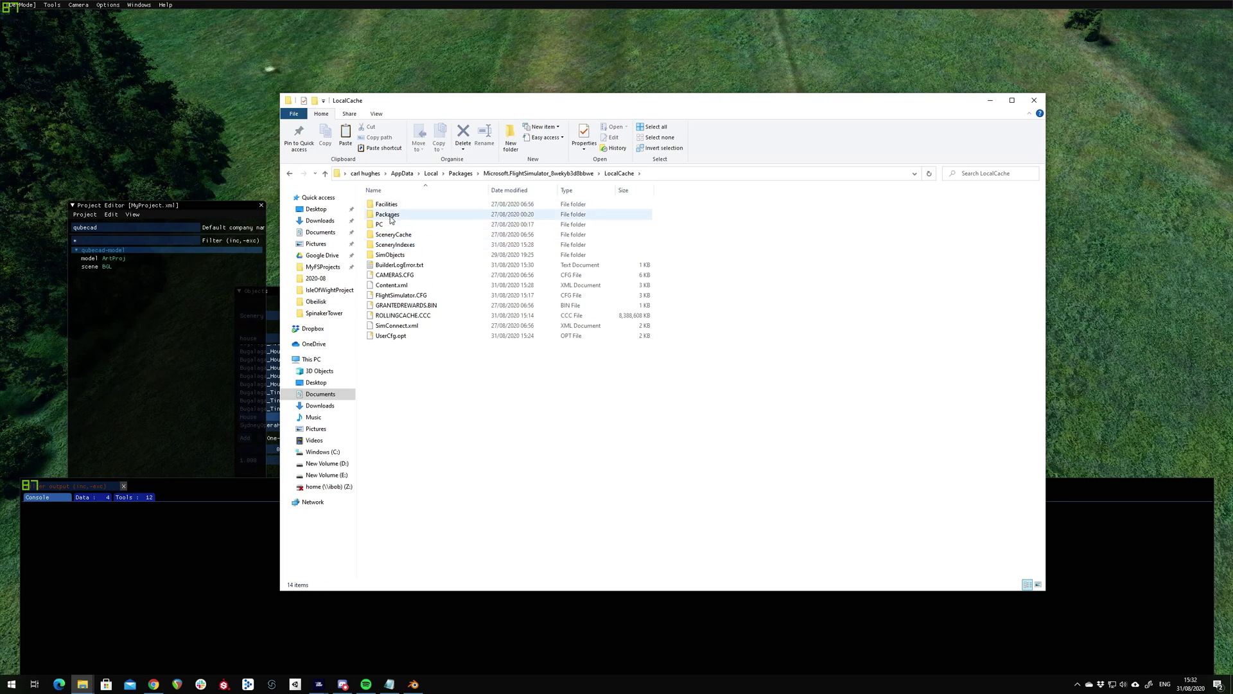
{"action": "double_click", "coordinate": [393, 219]}
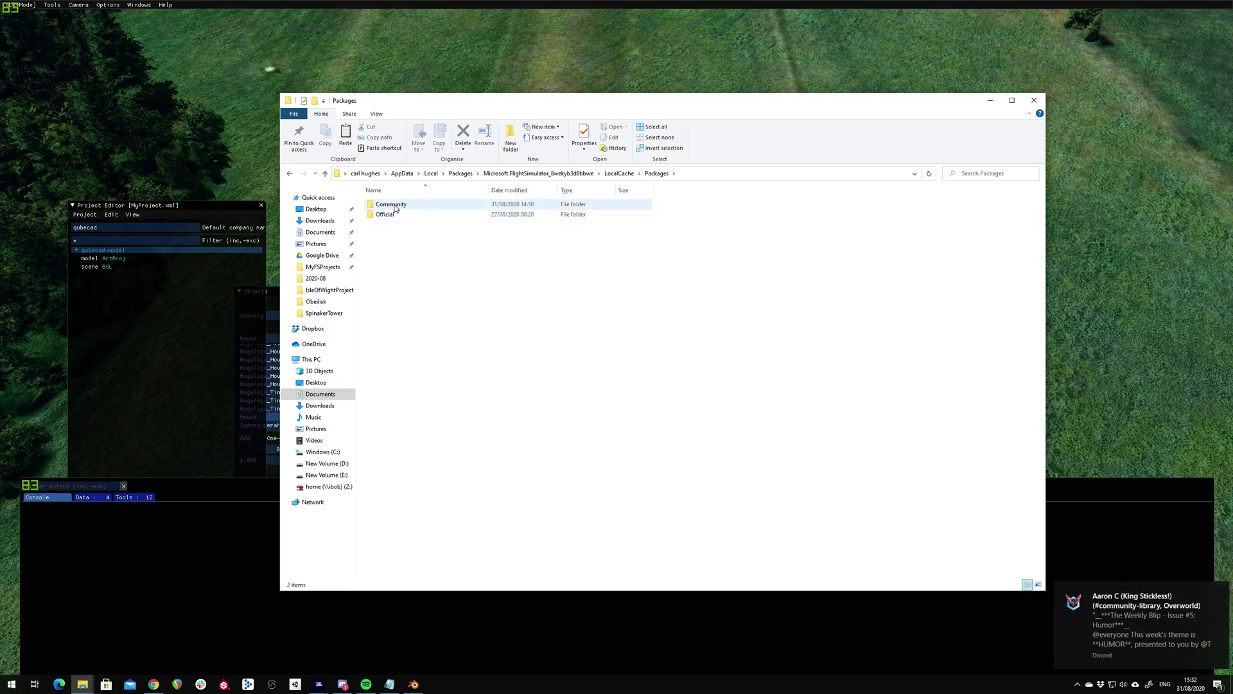
{"action": "double_click", "coordinate": [395, 206]}
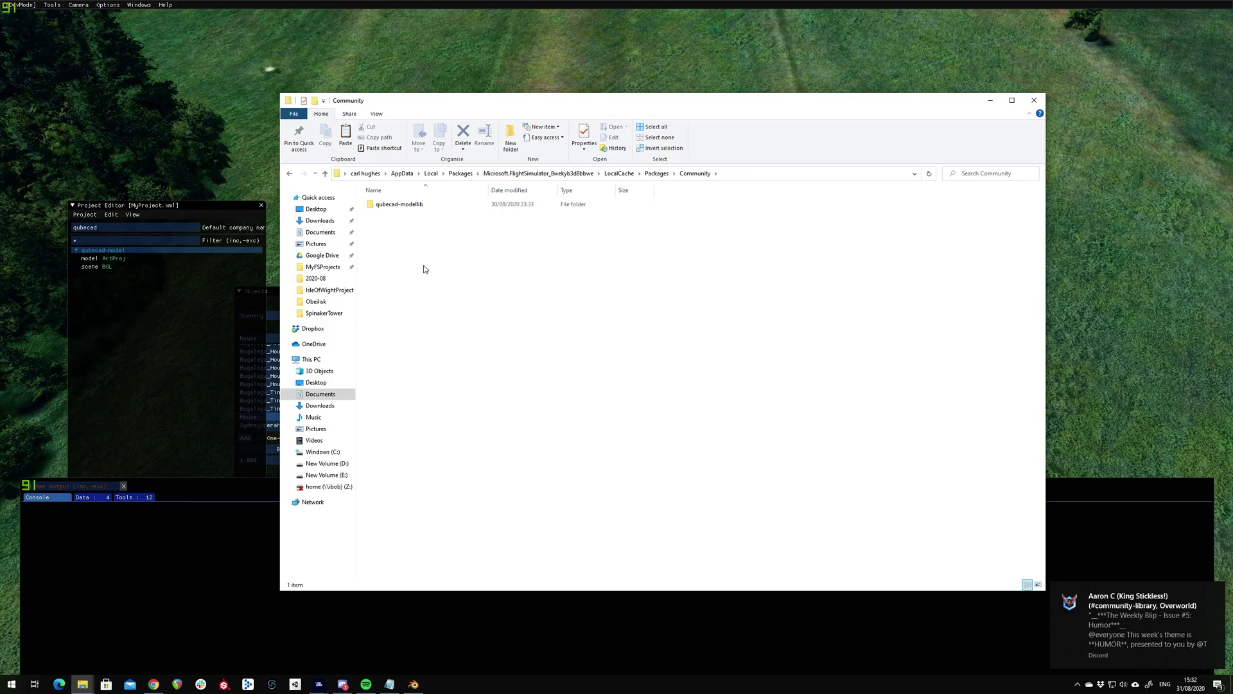
{"action": "key", "text": "ctrl+v"}
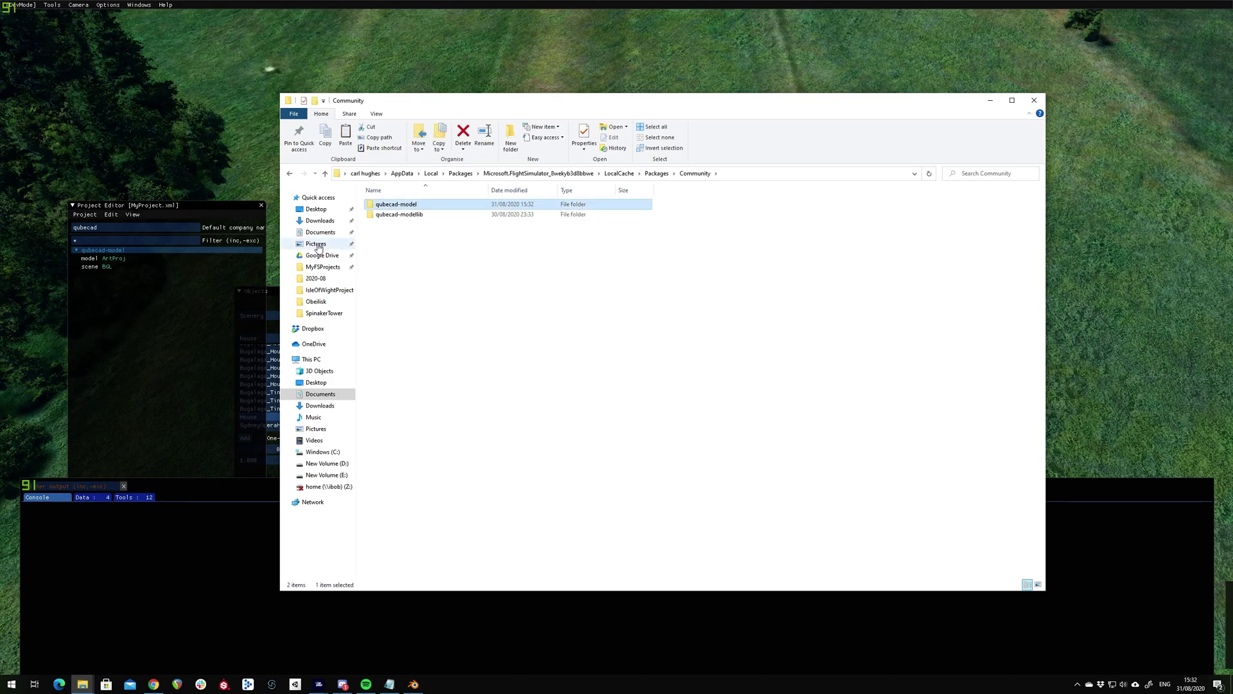